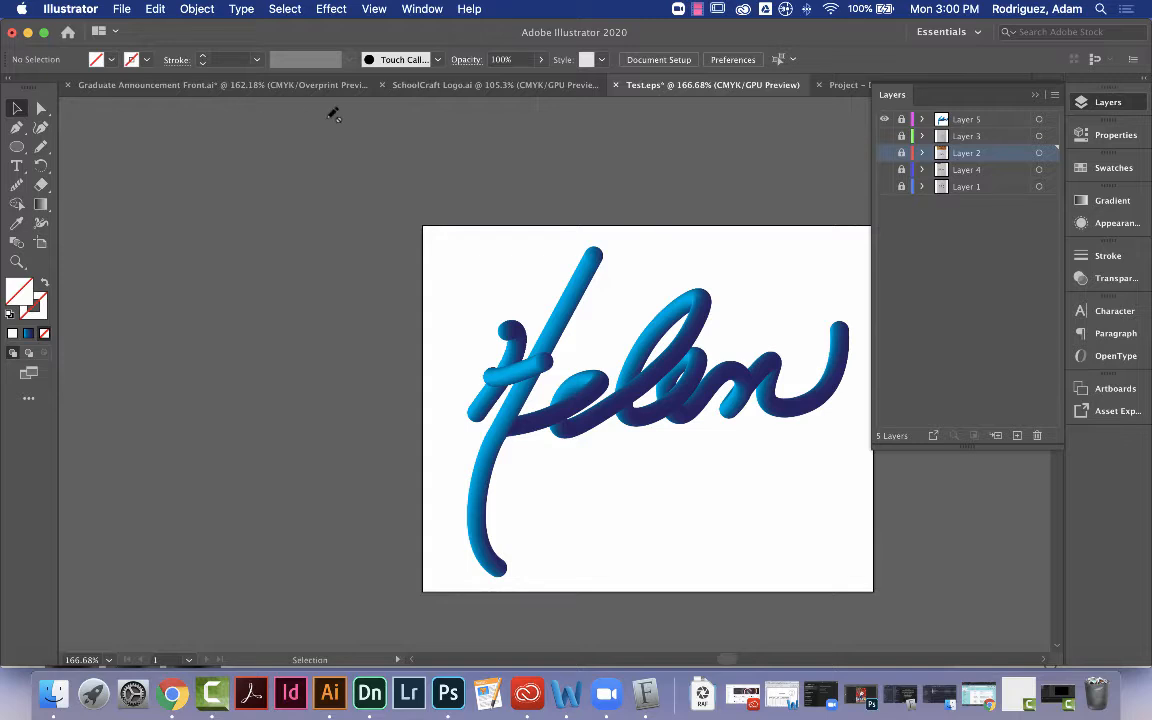
- Hide the blue finished lettering on Layer 5 and show the scanned sketches on Layers 1 to 4
scroll(333, 116, "up", 3)
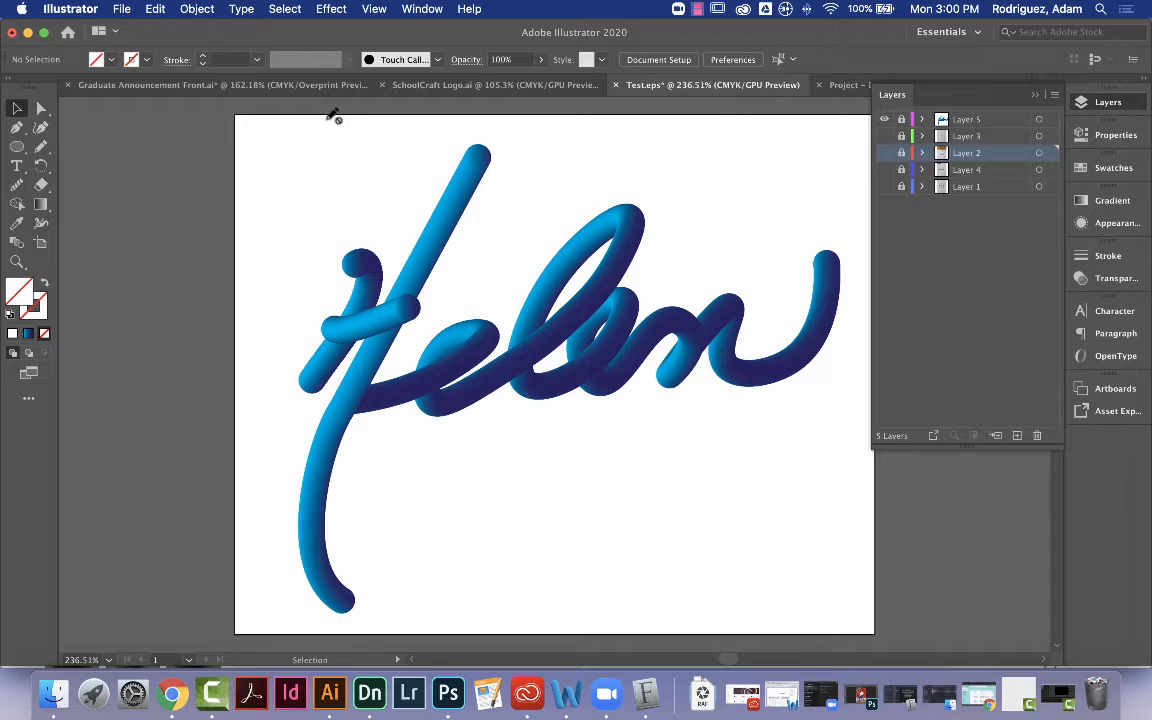
scroll(333, 116, "right", 2)
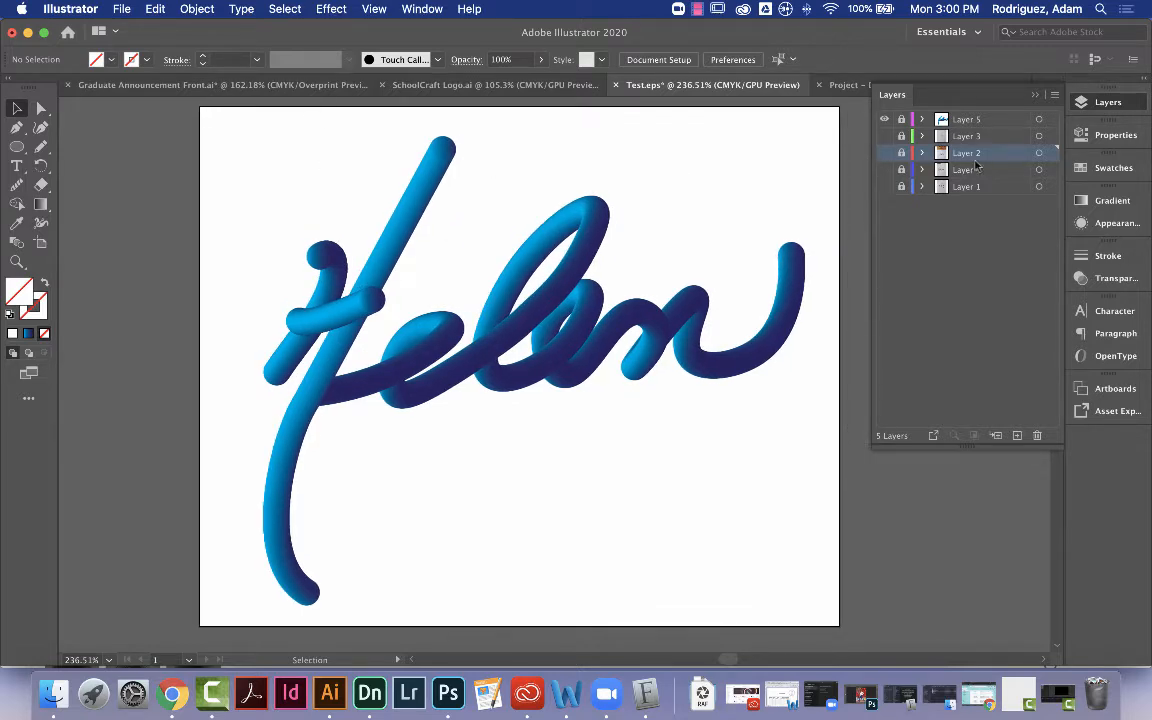
left_click(884, 119)
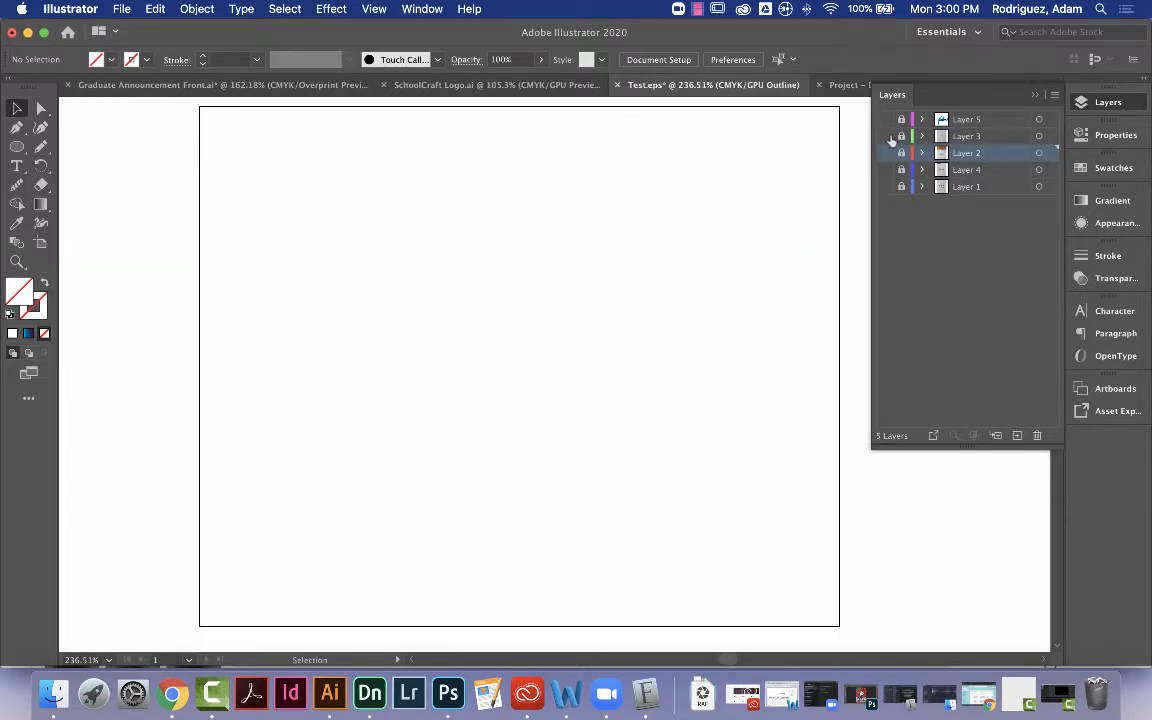
left_click(884, 136)
left_click(885, 153)
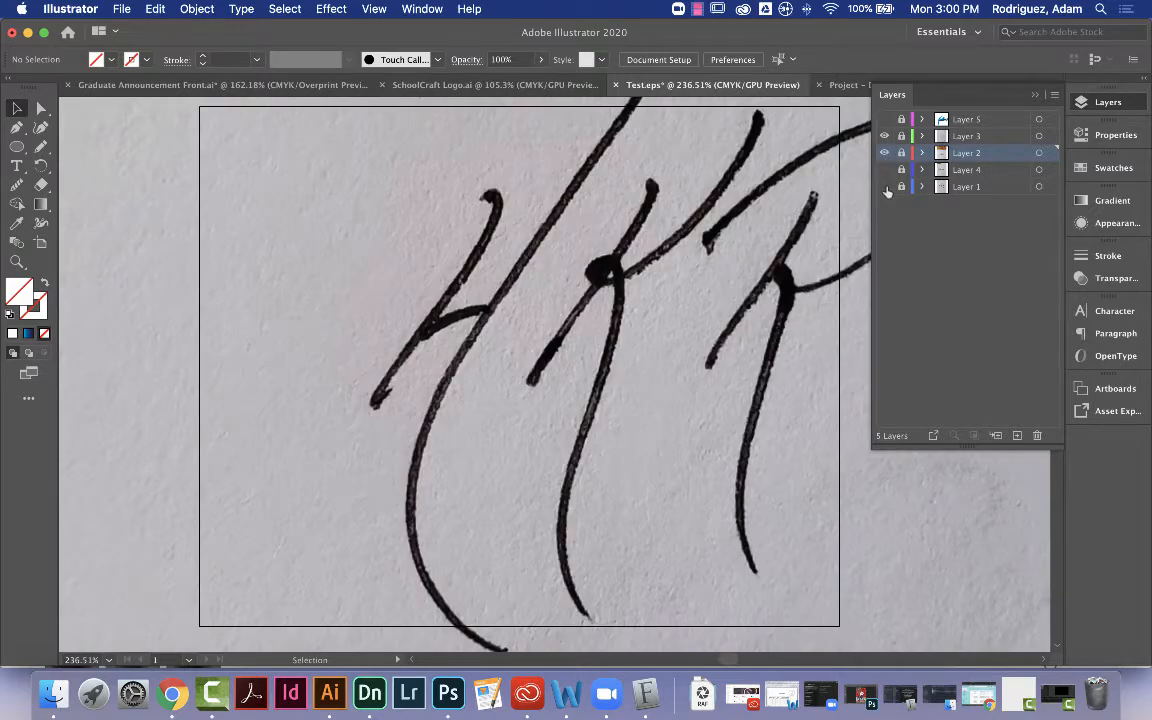
left_click(884, 186)
key("super+minus")
key("super+minus")
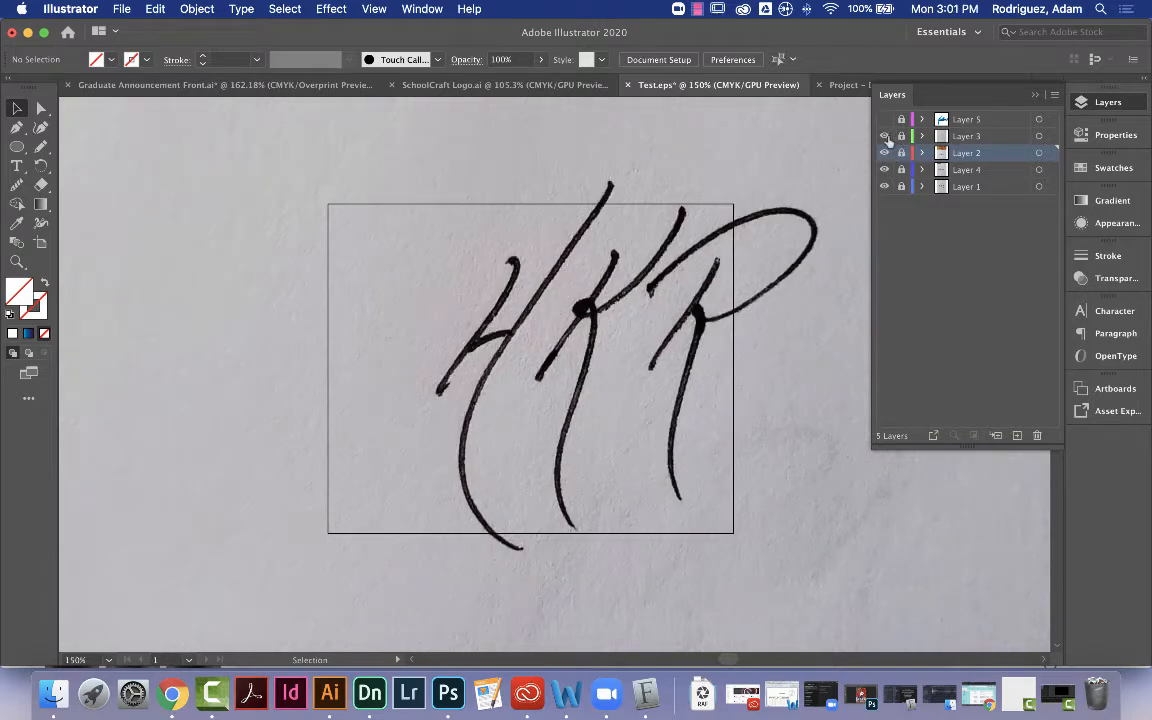
- Look through the scanned sketches layer by layer and leave only the handwritten name on Layer 2 visible
left_click(884, 138)
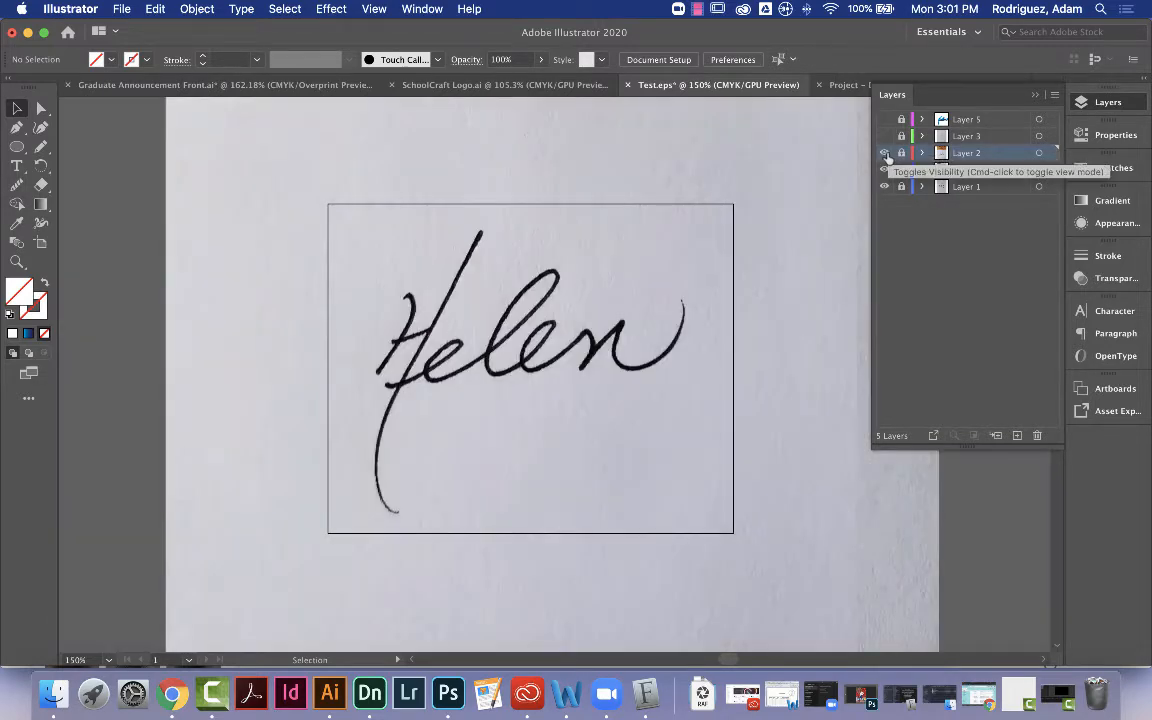
left_click(884, 153)
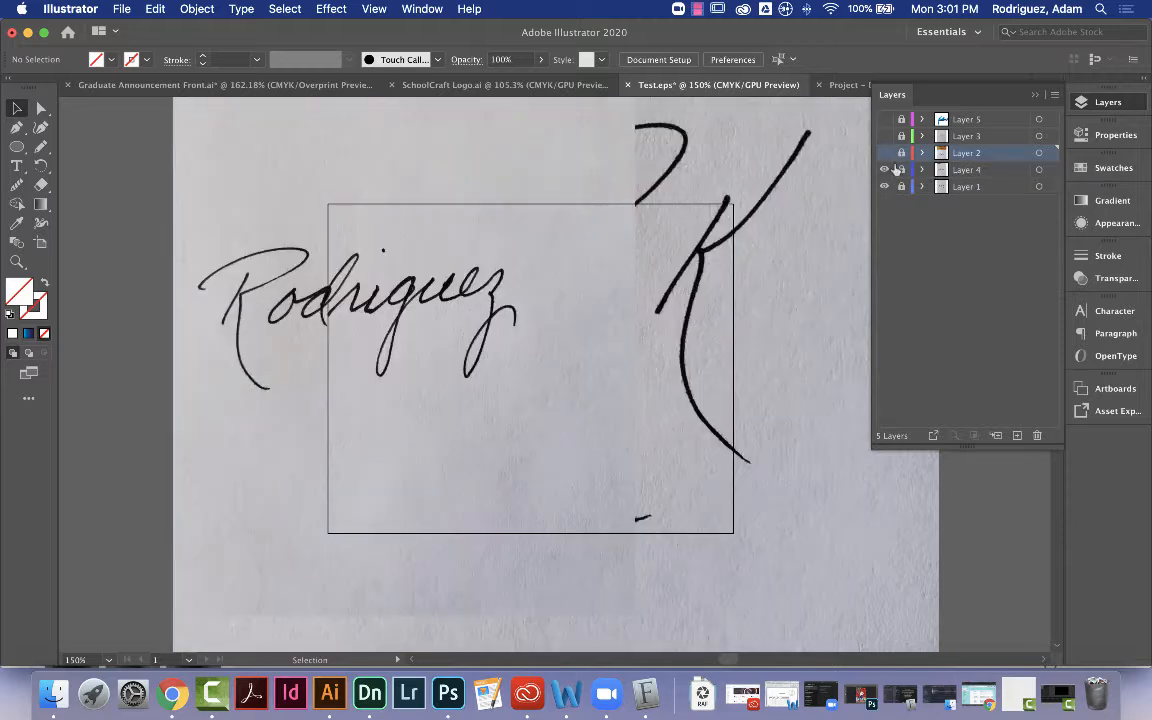
left_click(884, 170)
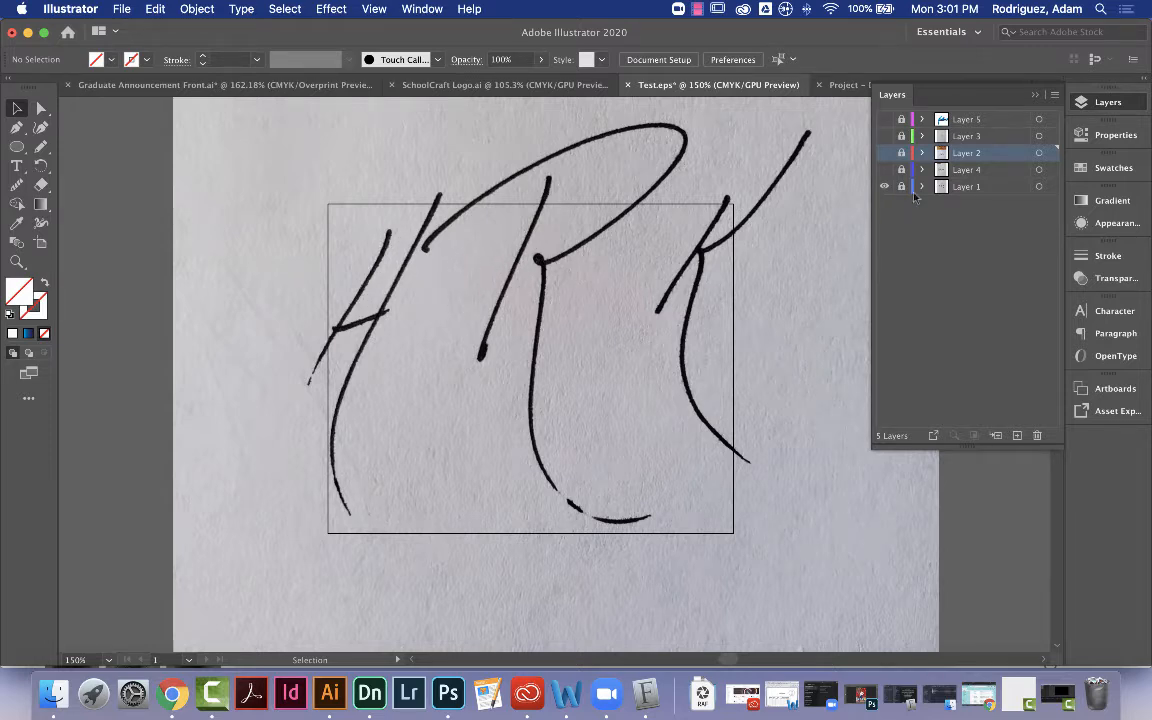
left_click(884, 172)
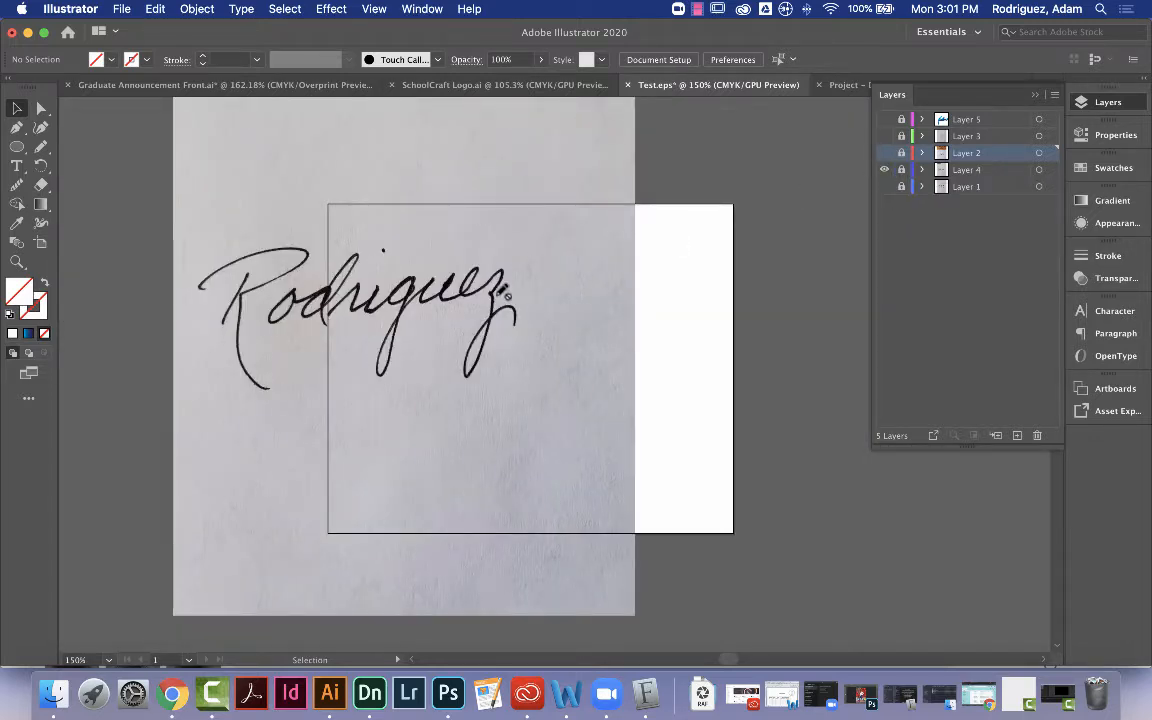
left_click(884, 170)
left_click(884, 153)
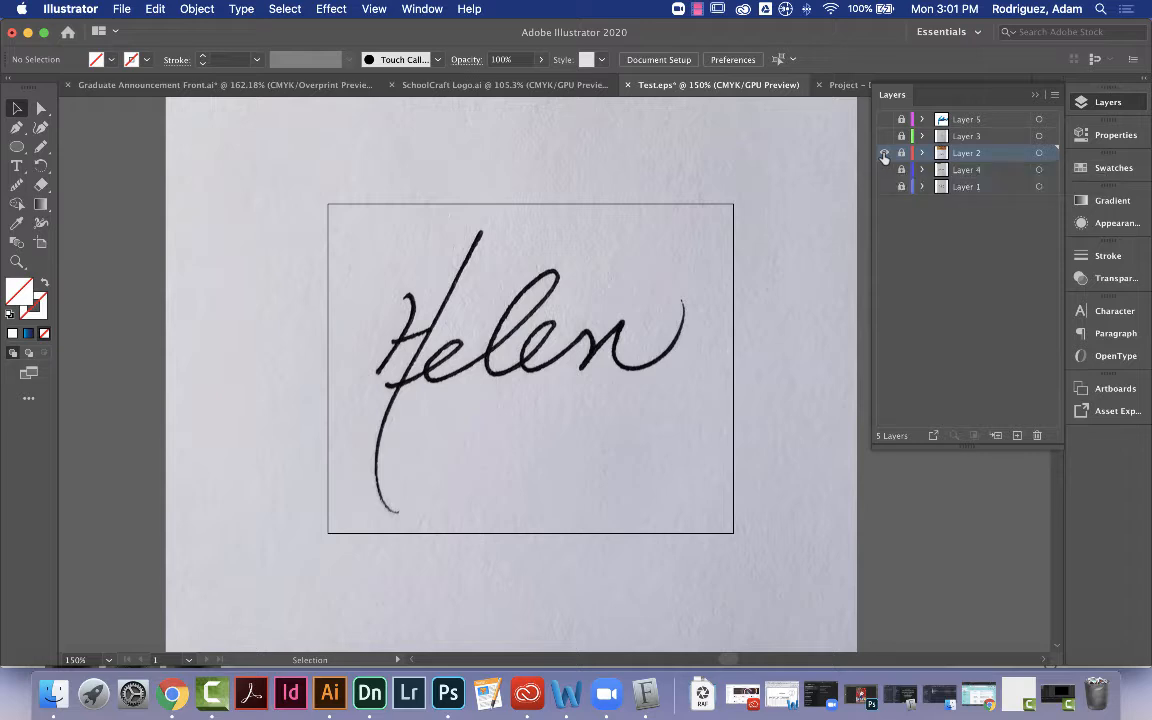
left_click(884, 153)
left_click(884, 136)
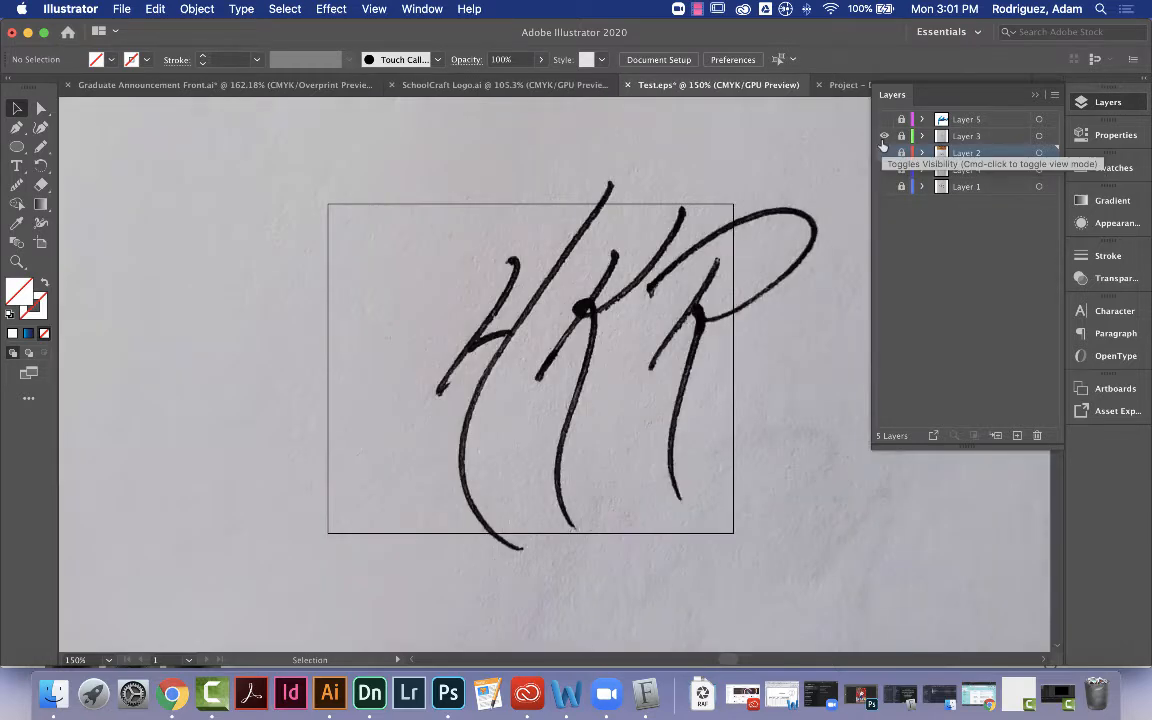
left_click(884, 138)
left_click(884, 153)
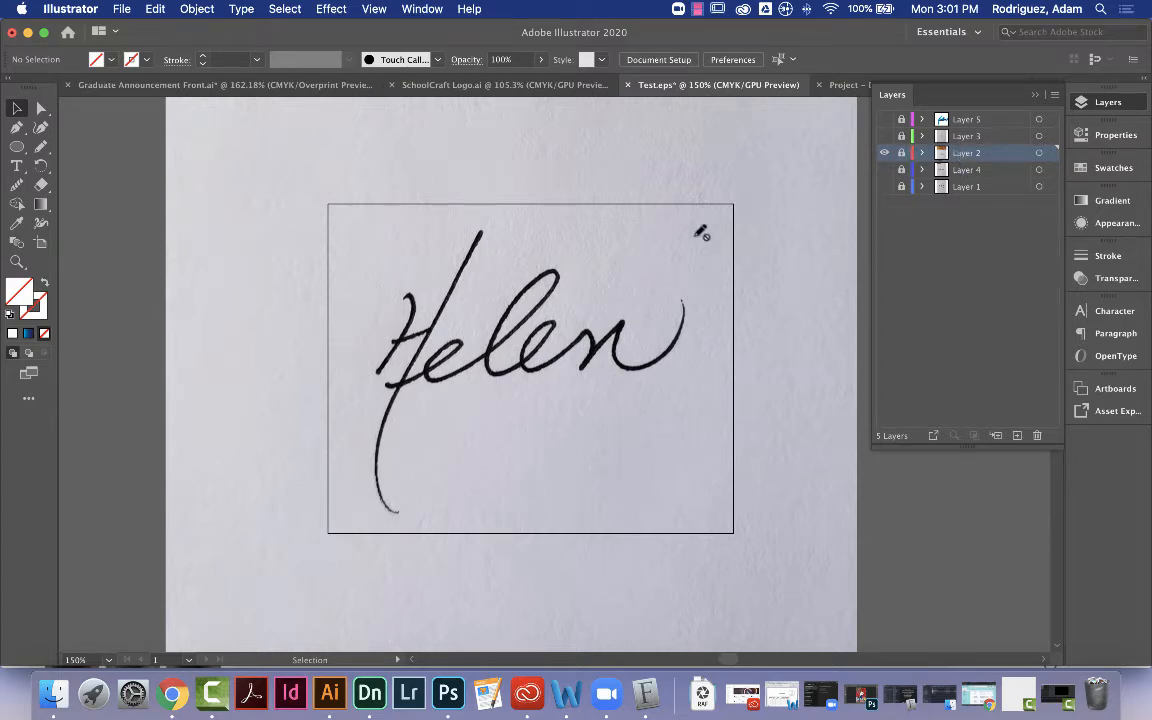
- Add a new empty layer directly above Layer 2 for tracing the handwritten name
left_click(884, 153)
left_click(884, 153)
left_click(1017, 435)
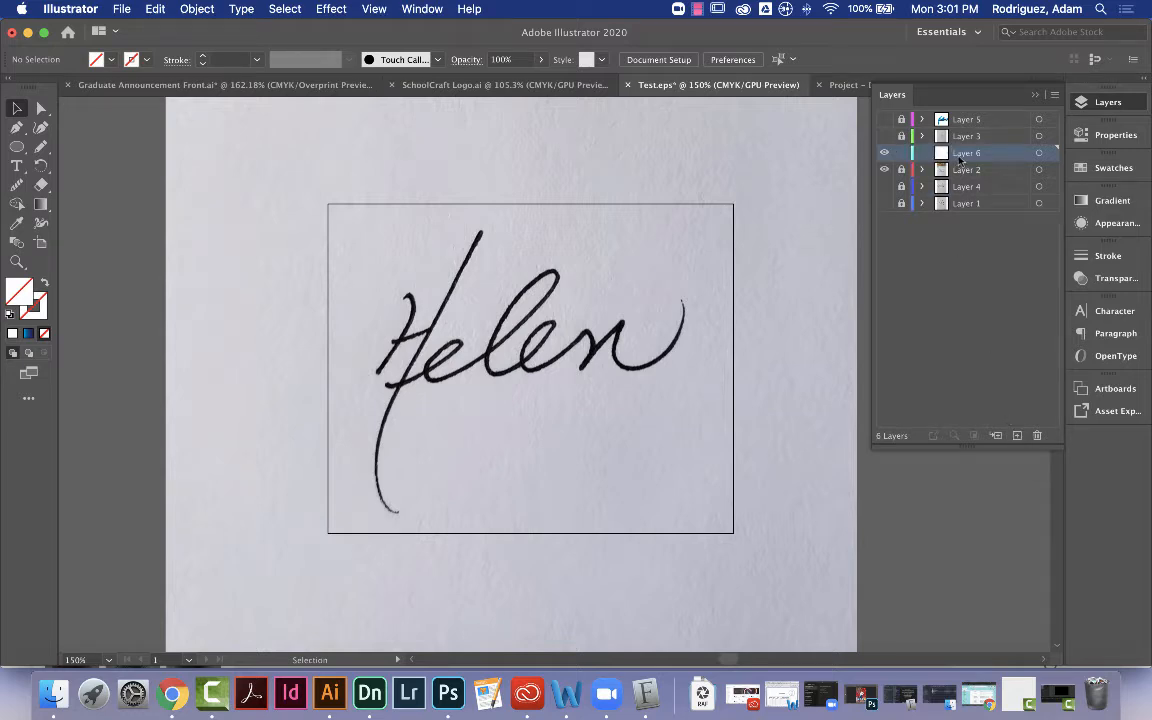
- Trace the long slanted stroke of the H with the Pen tool, curving the path around its lower hook
left_click(17, 128)
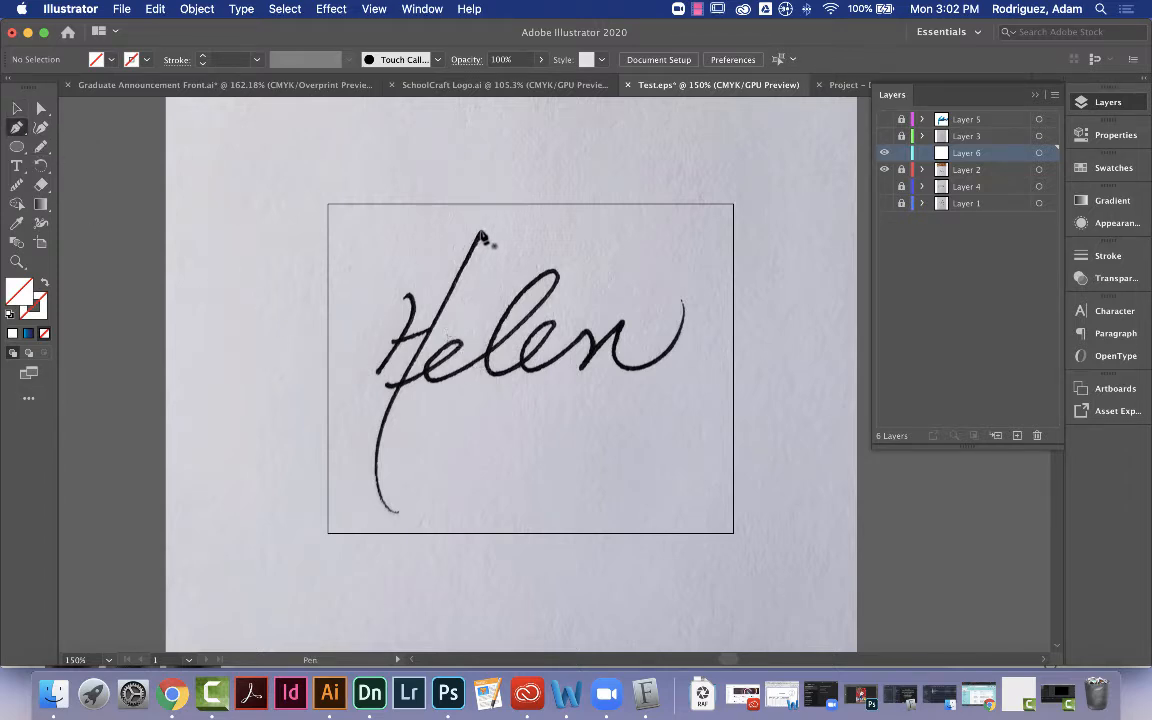
left_click(481, 235)
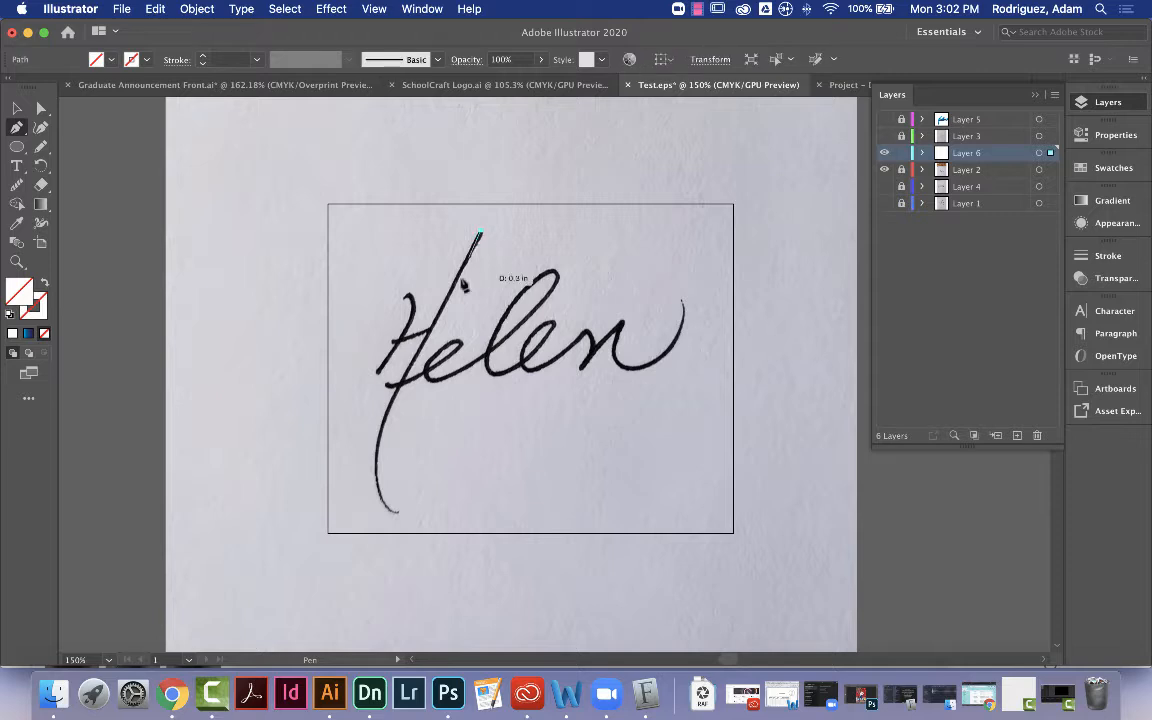
left_click(393, 402)
left_click(380, 435)
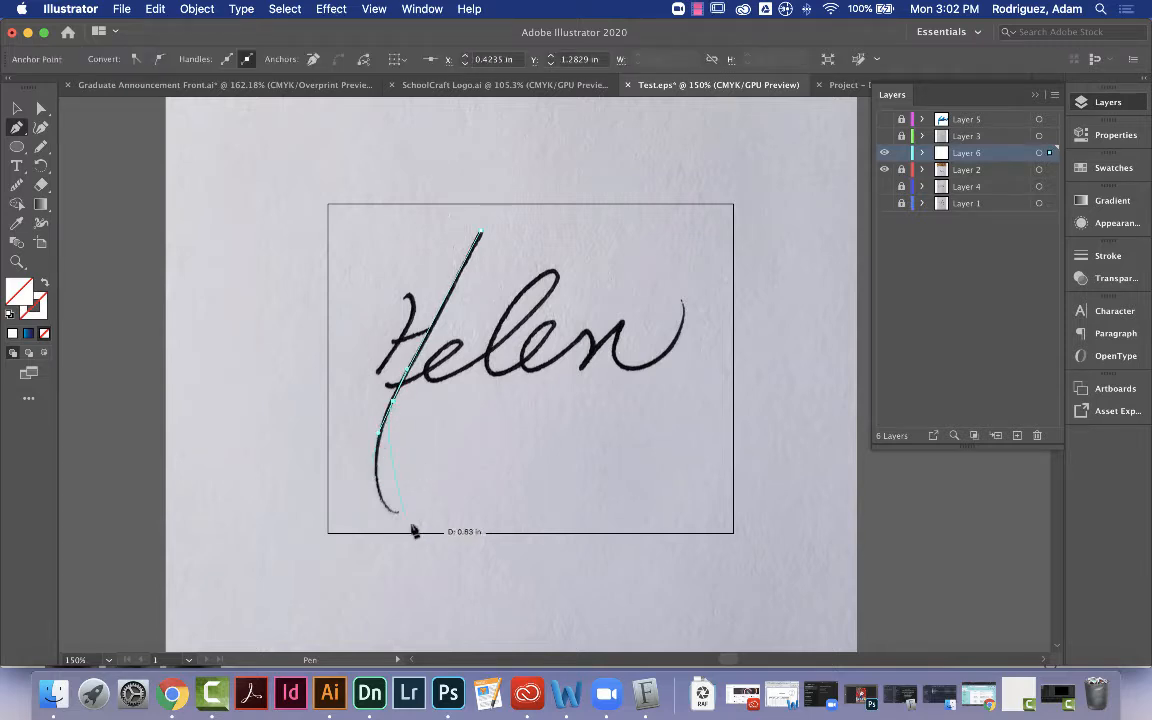
left_click_drag(397, 512, 431, 549)
left_click(18, 110)
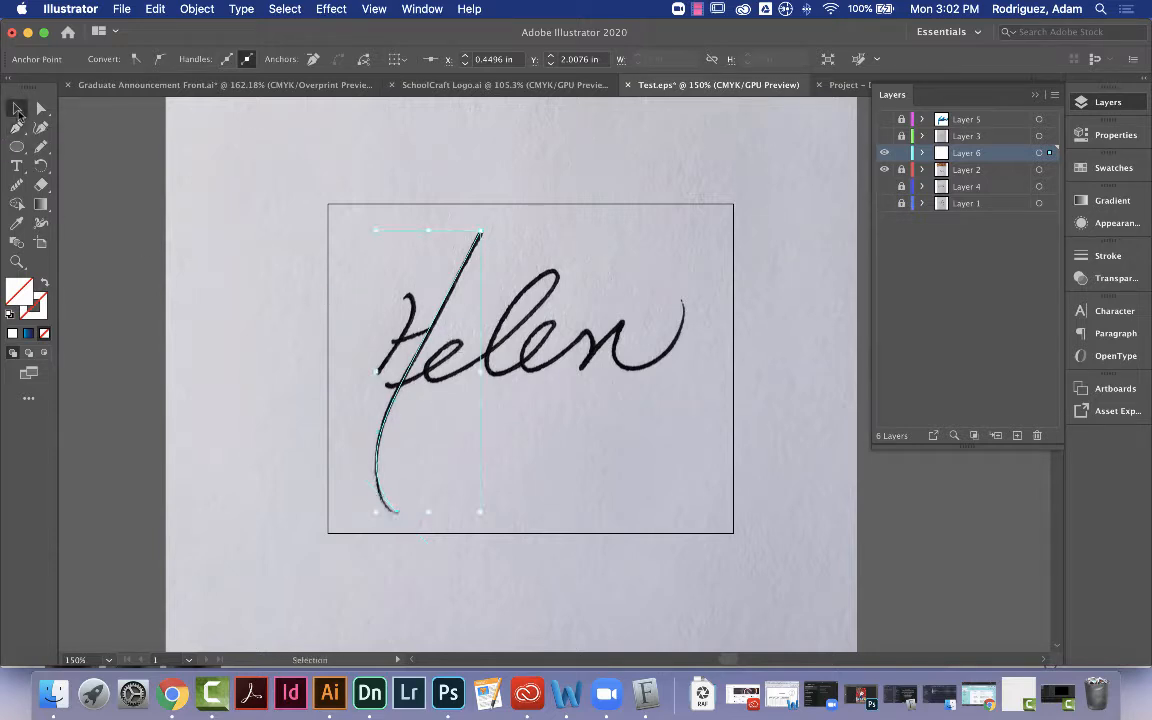
left_click(200, 212)
- Hide the scan on Layer 2 and check the traced H path on the blank artboard, leaving it deselected
left_click(458, 288)
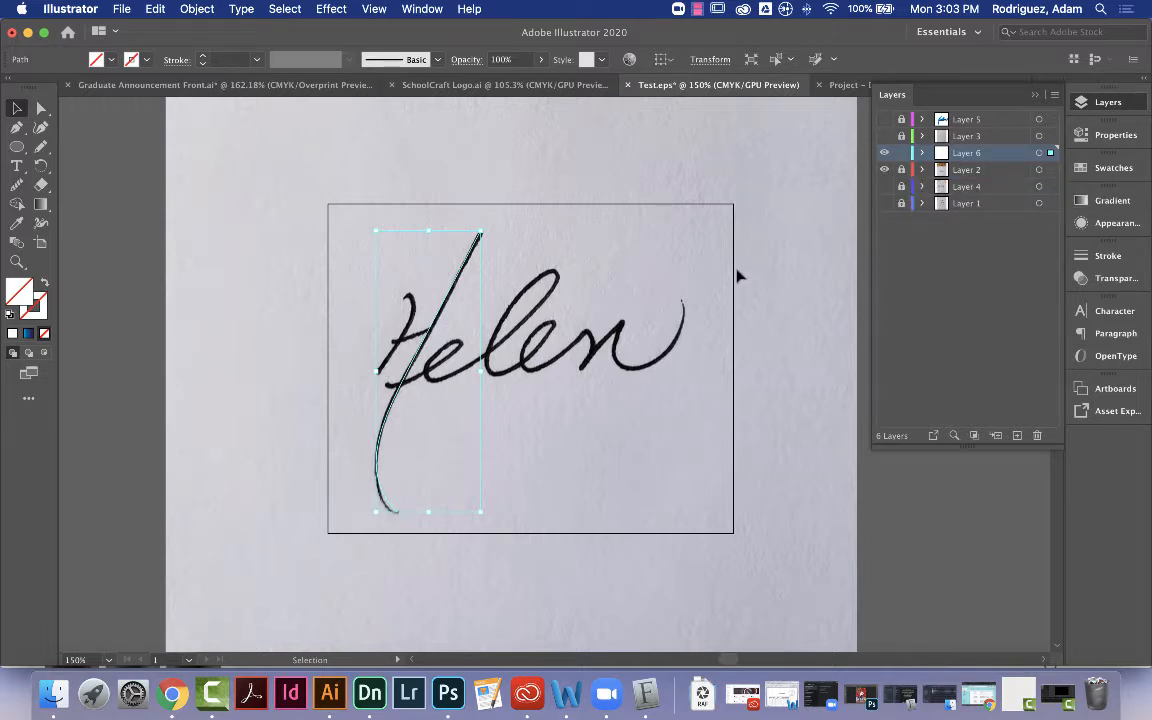
left_click(884, 171)
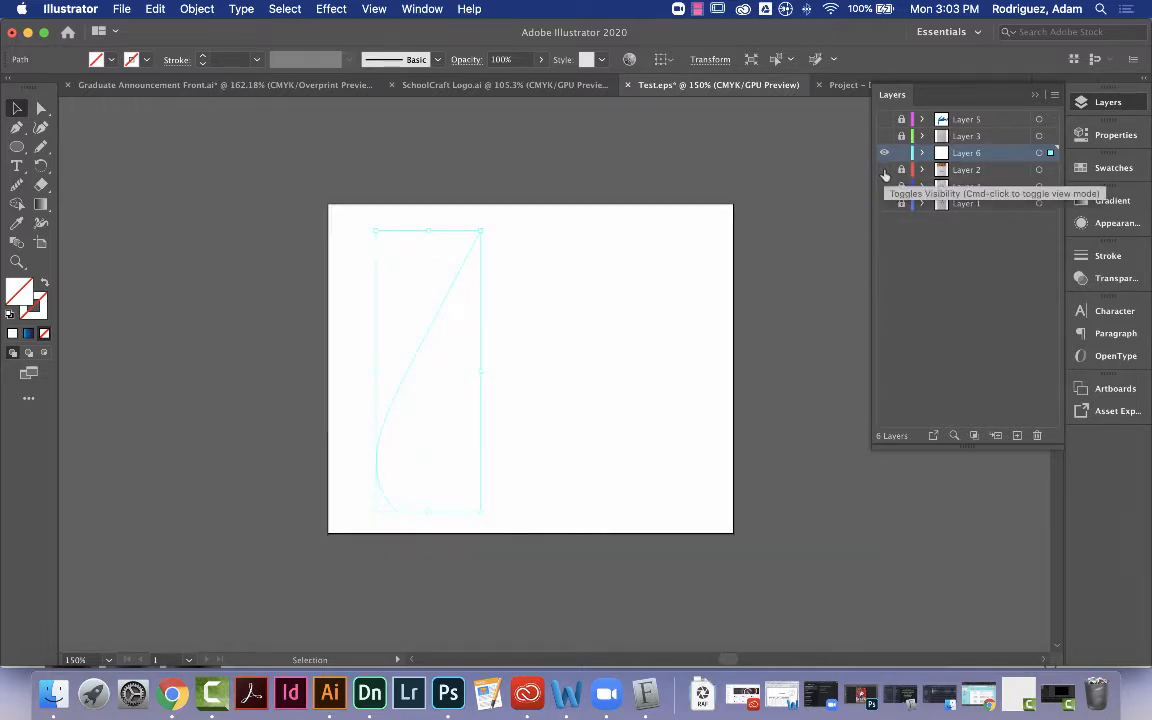
left_click(535, 345)
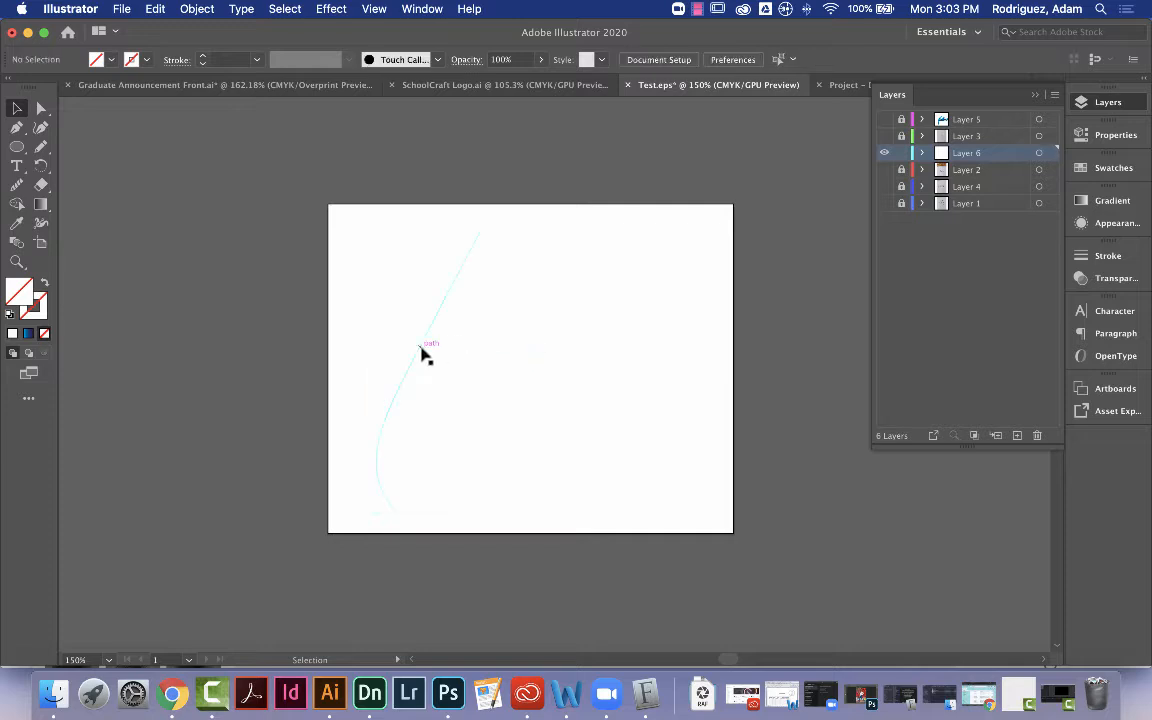
left_click(421, 347)
left_click(554, 326)
left_click(424, 345)
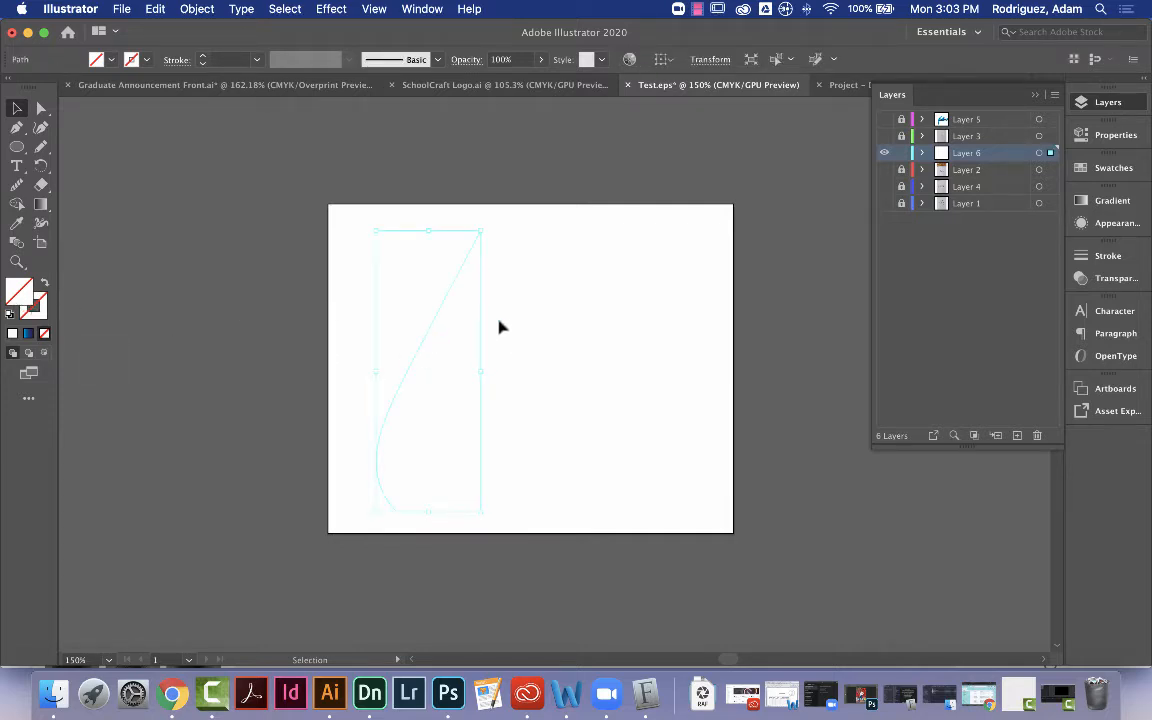
left_click(522, 328)
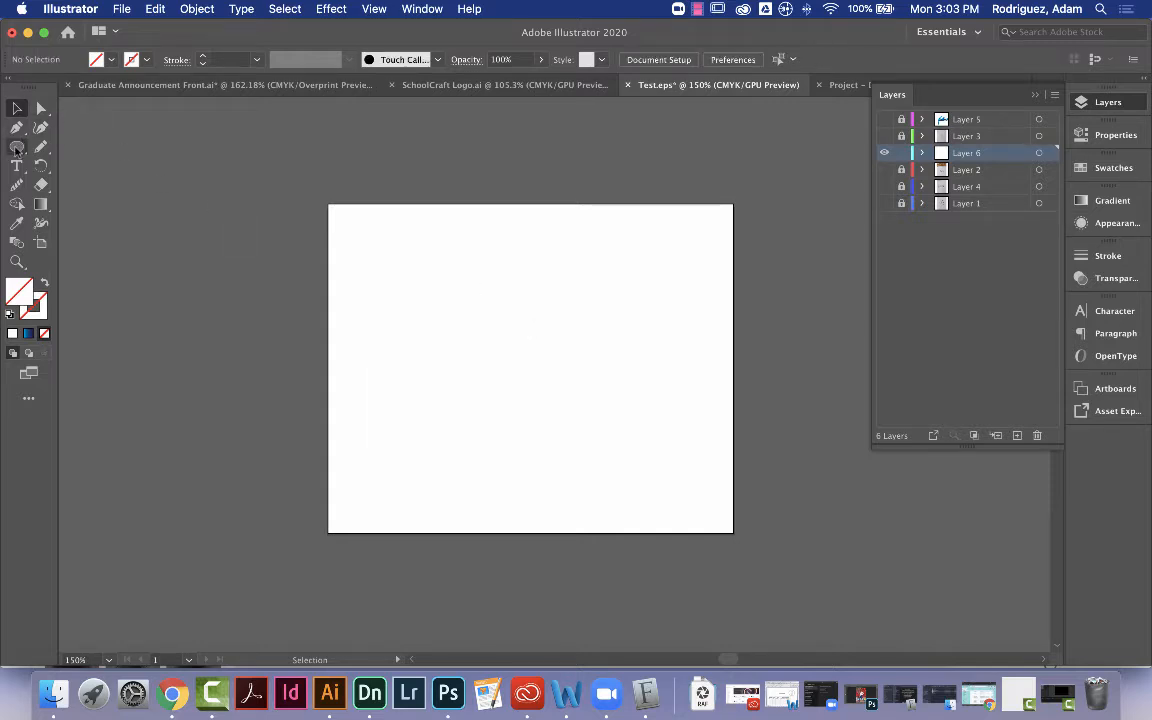
- Draw a small circle near the artboard's upper edge and fill it with the blue linear gradient
left_click_drag(16, 147, 75, 165)
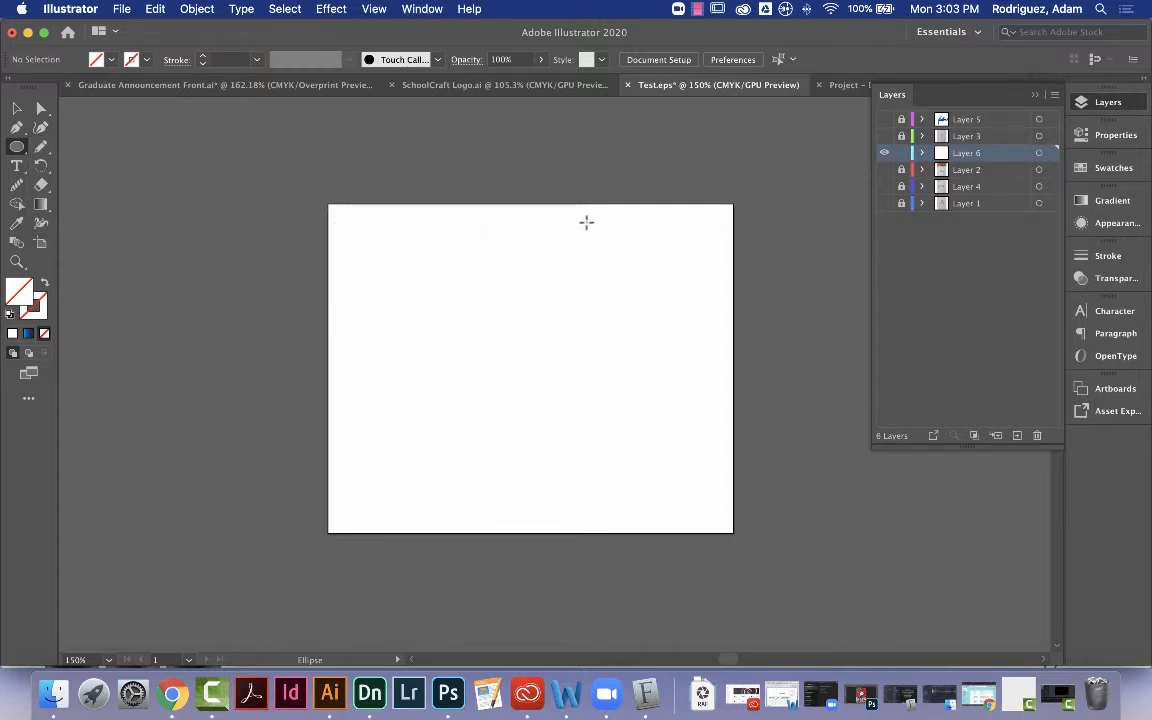
left_click_drag(593, 216, 605, 229)
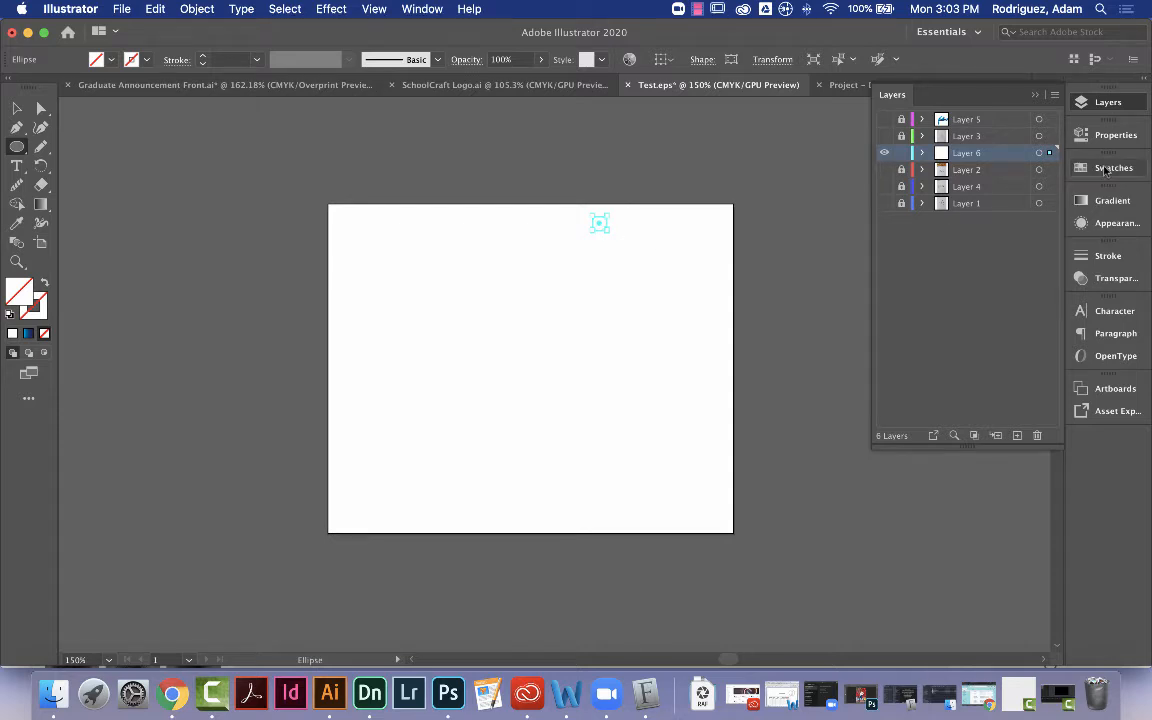
left_click(1104, 201)
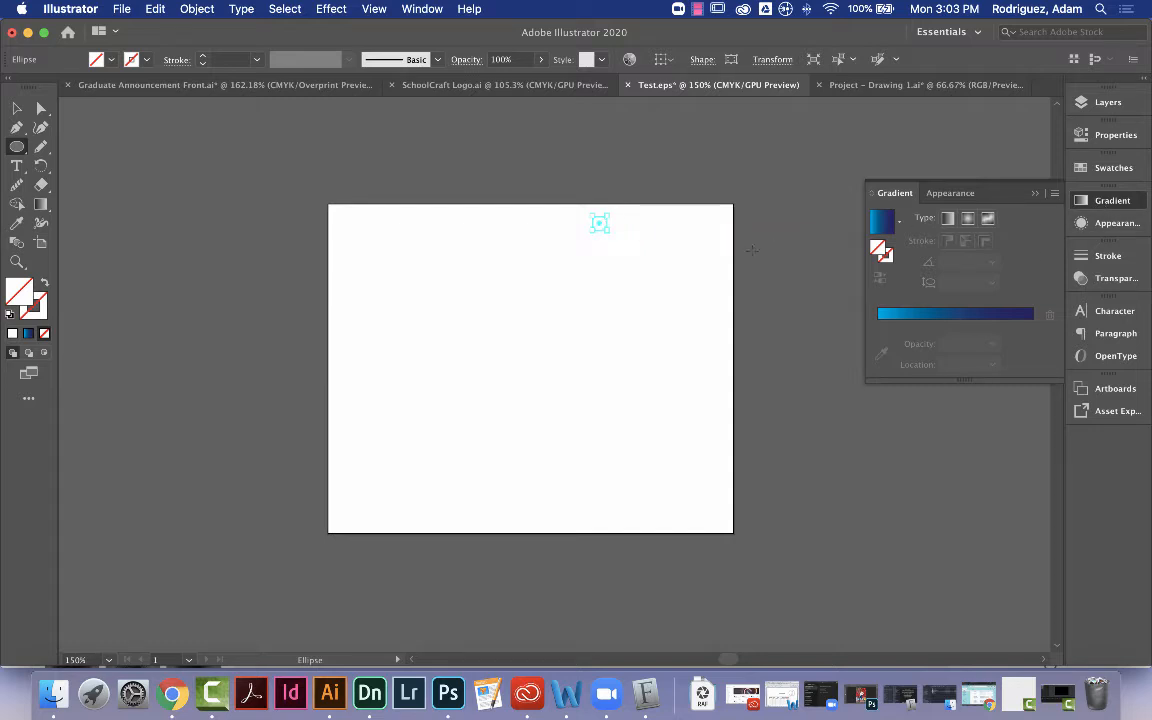
left_click(967, 318)
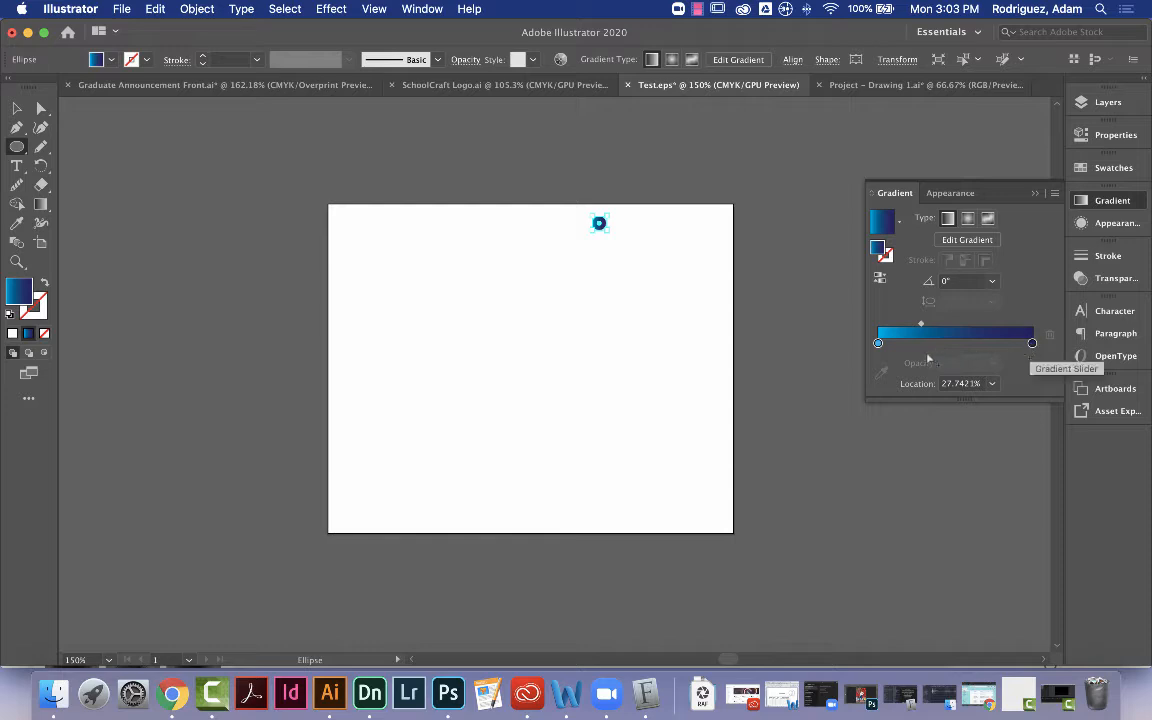
- Recolour the circle's gradient from light orange at the start to dark red at the end
double_click(878, 344)
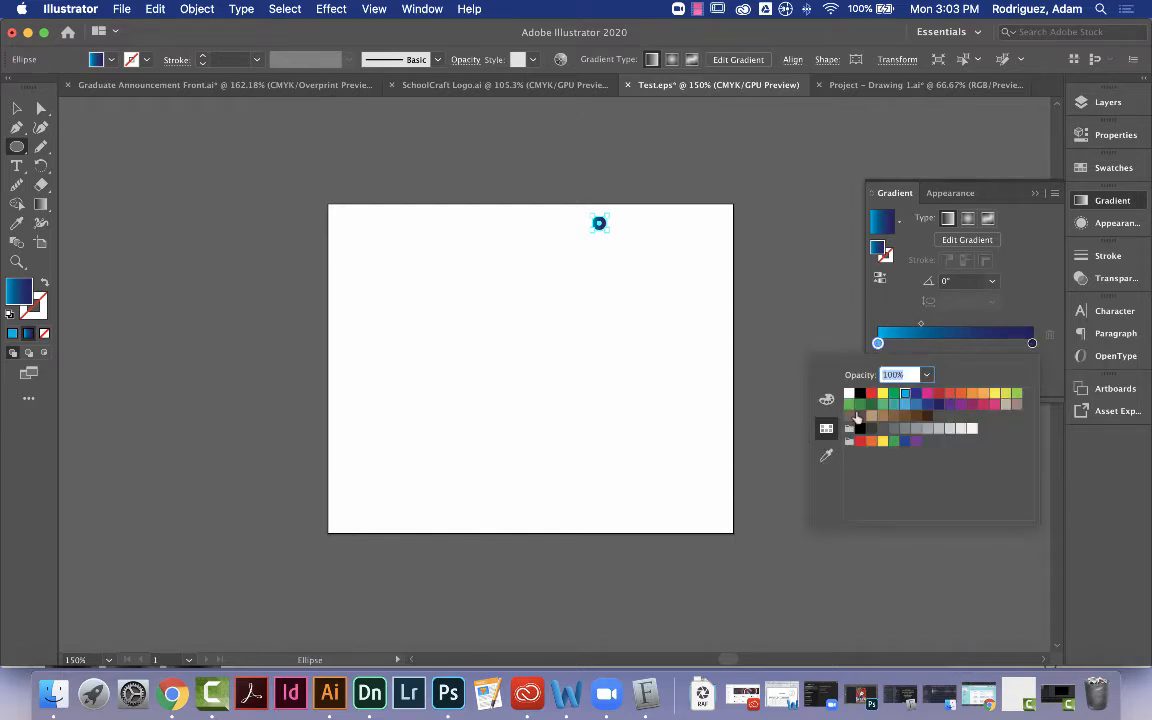
left_click(984, 395)
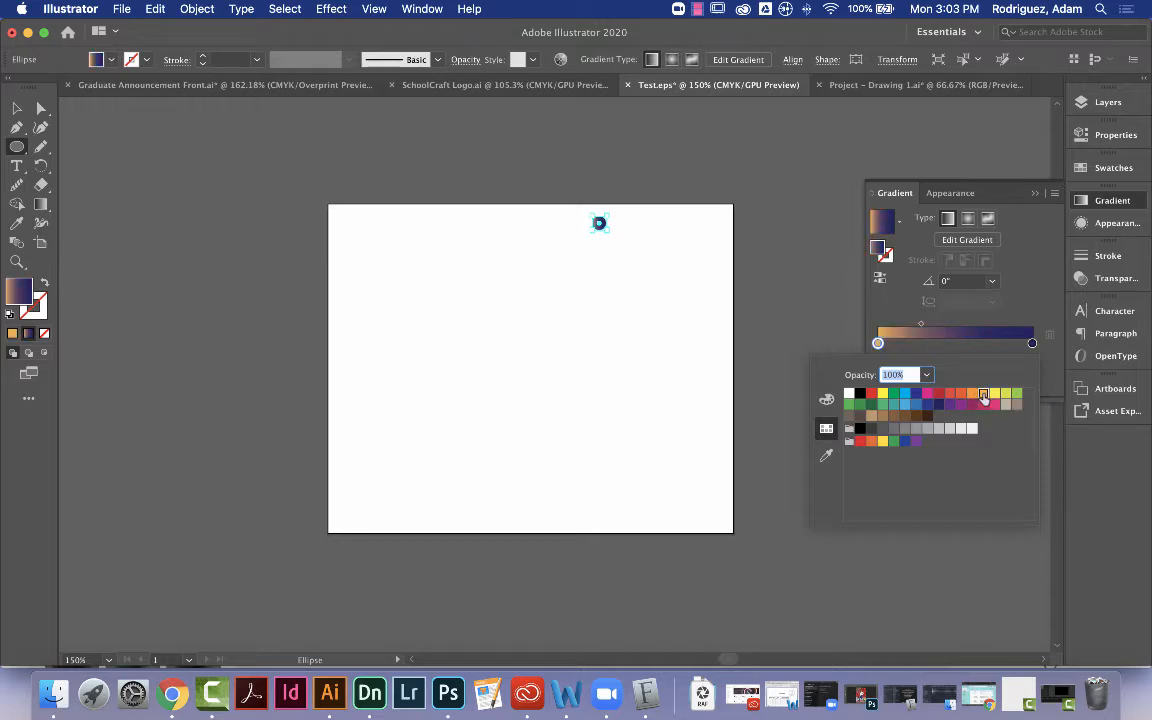
left_click(1032, 344)
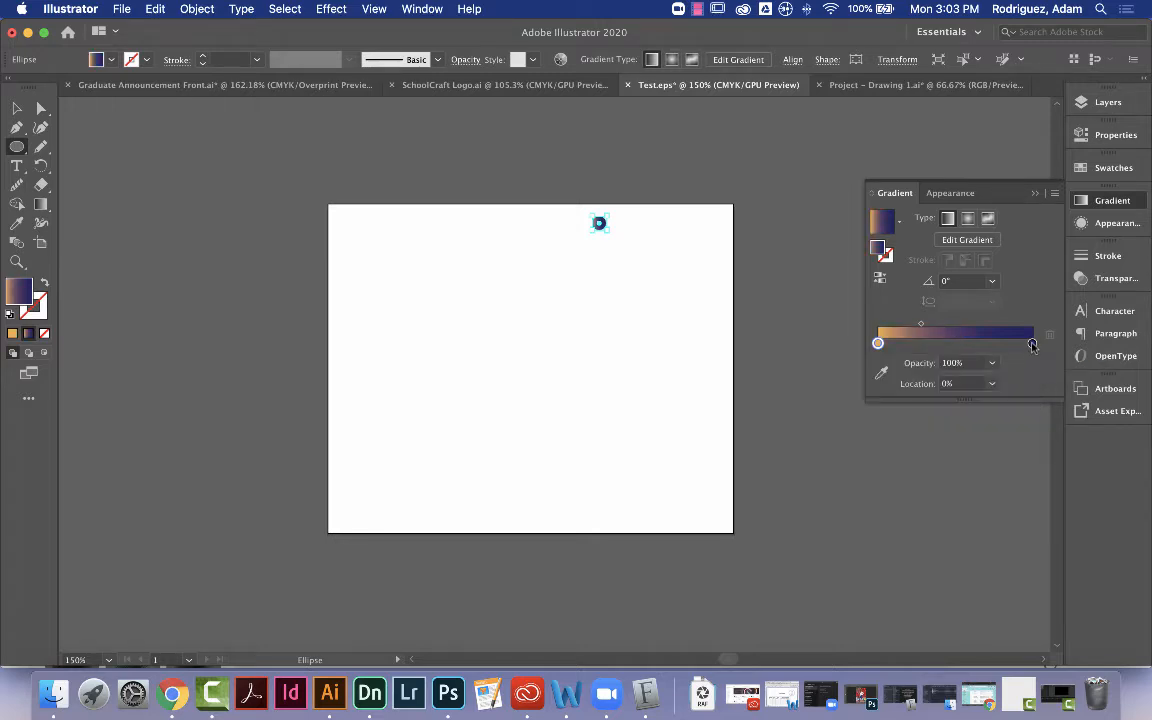
double_click(1032, 344)
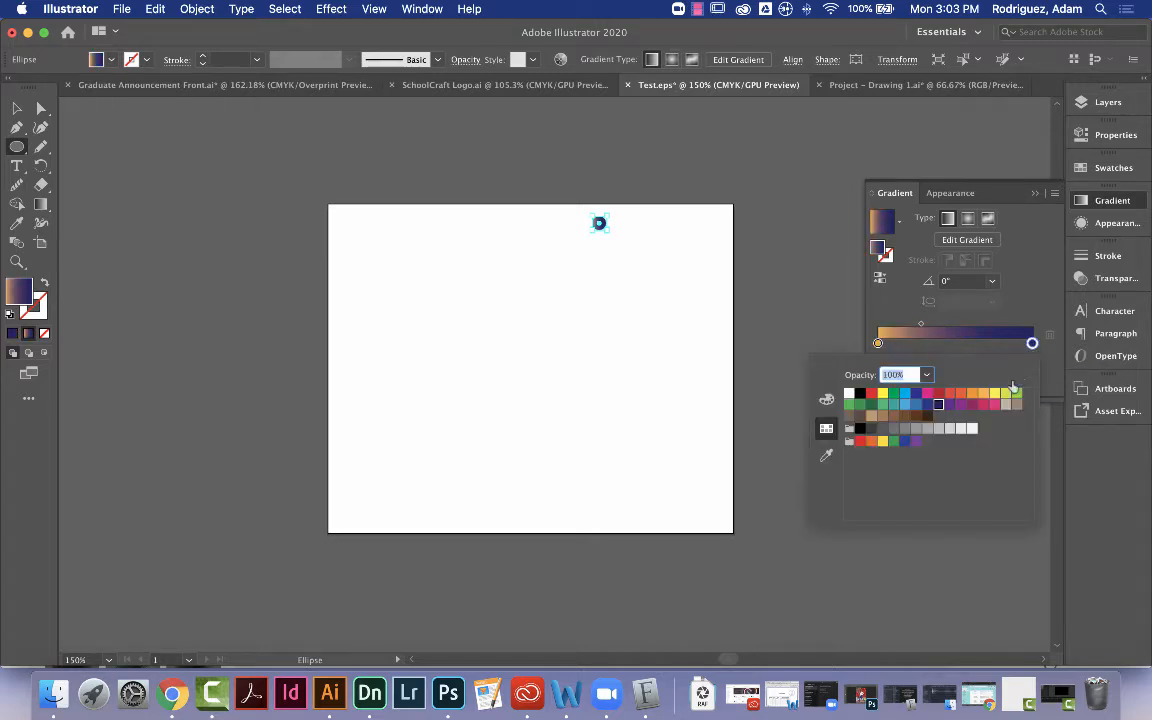
left_click(938, 393)
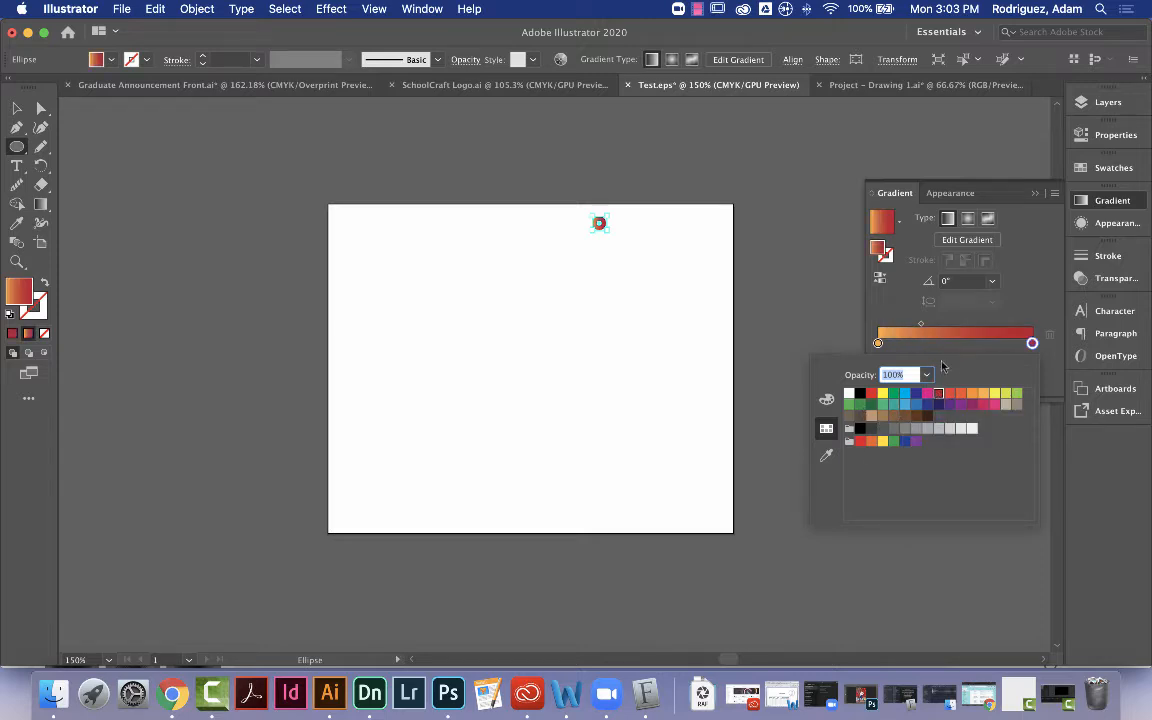
- Move the midpoint of the circle's gradient to about 50.6% and deselect the circle
left_click(924, 324)
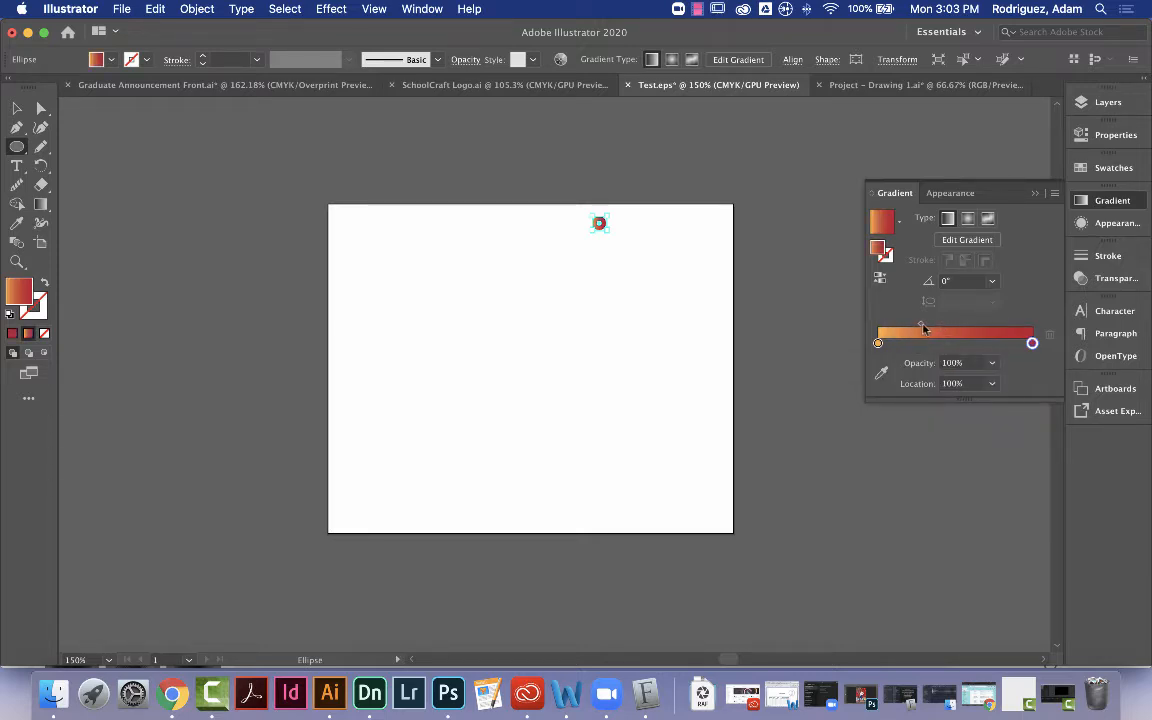
left_click_drag(924, 328, 981, 327)
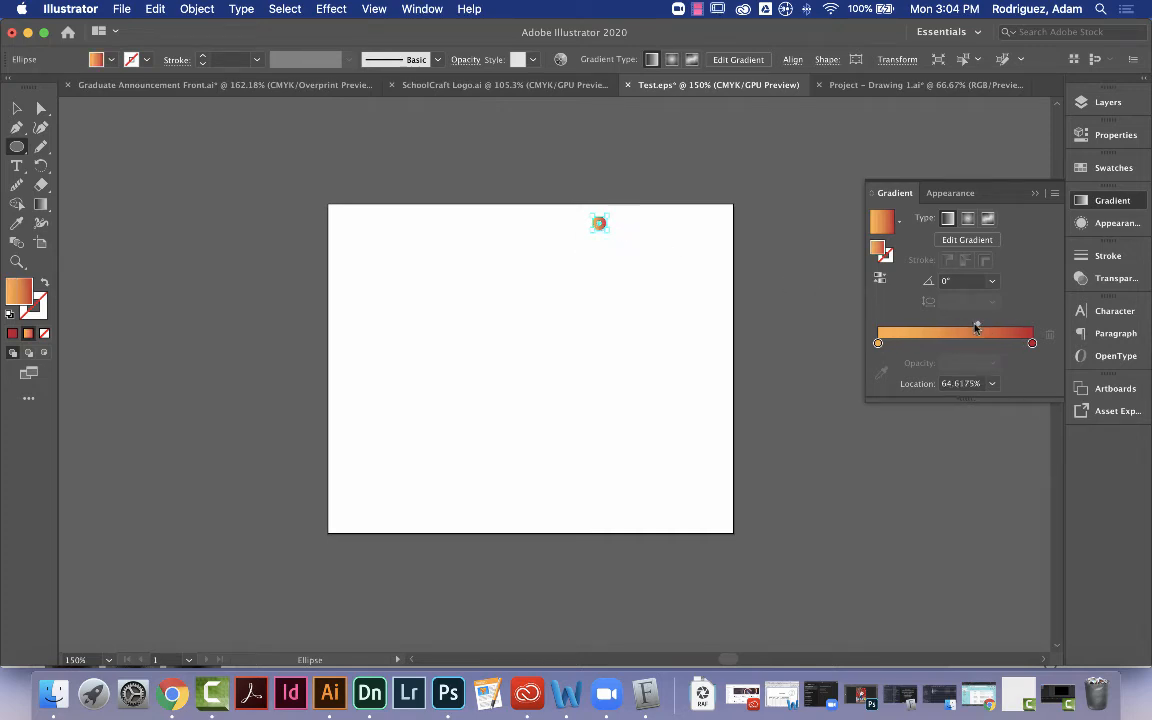
left_click_drag(980, 326, 956, 325)
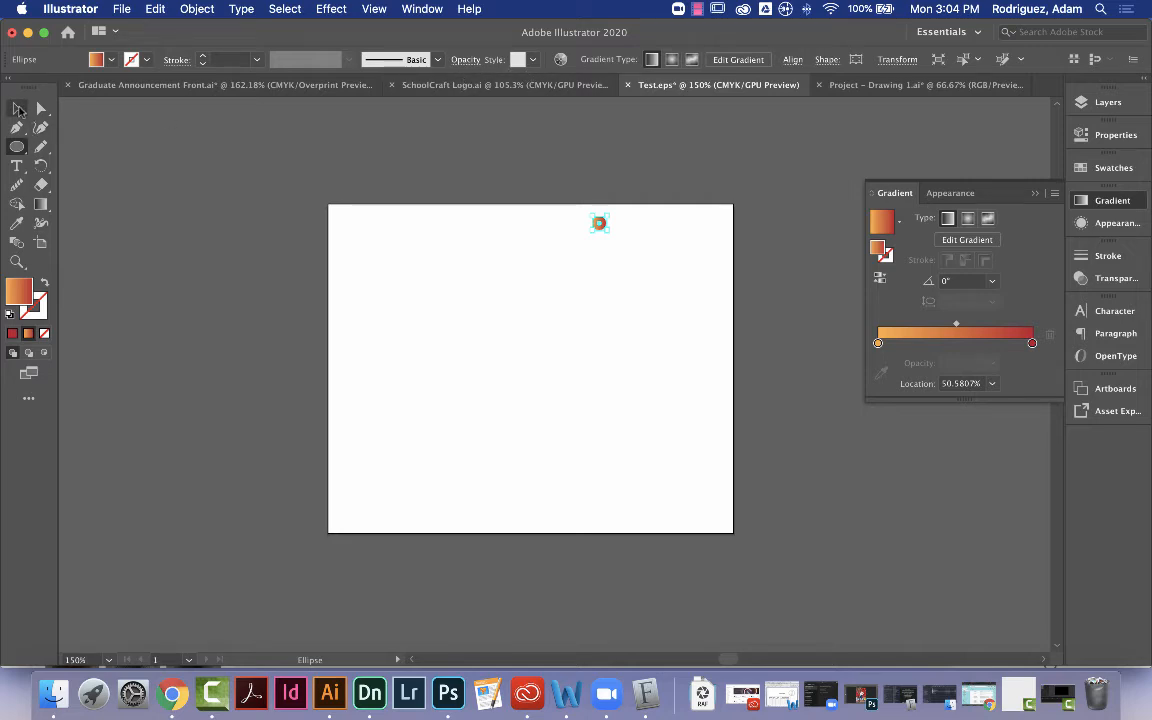
left_click(19, 109)
left_click(302, 147)
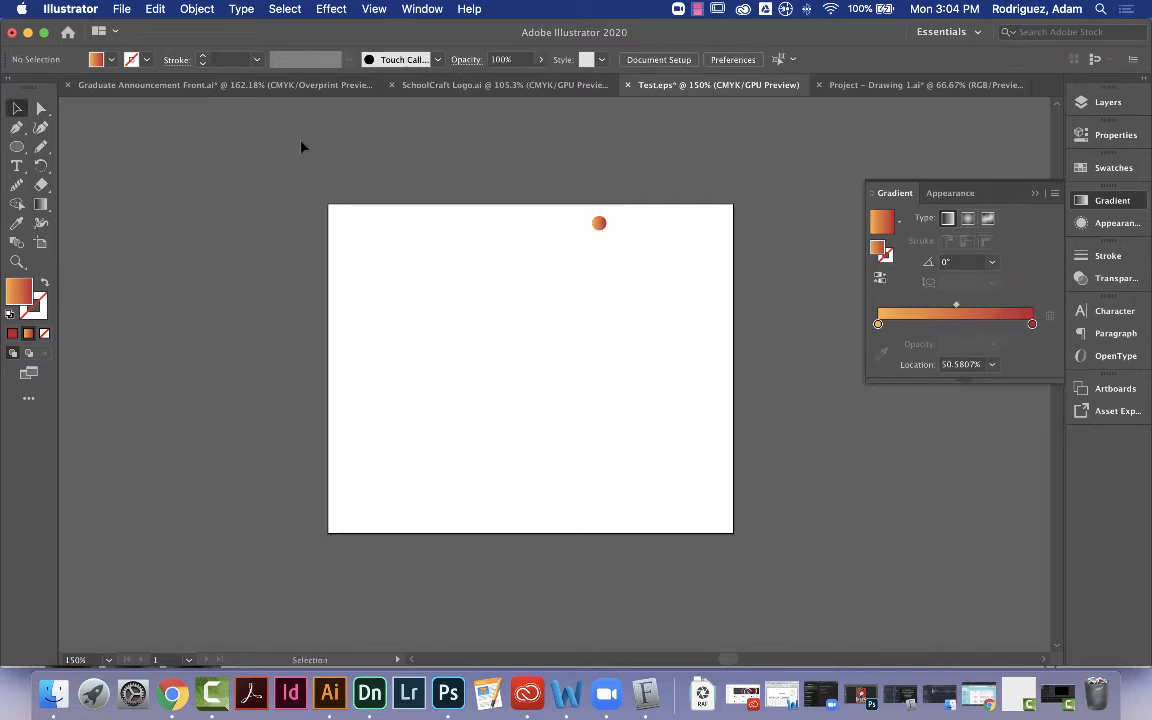
- Duplicate the gradient circle horizontally to its right, leaving a gap slightly wider than the circle between the two
left_click(597, 226)
key("super+equal")
key("super+equal")
key("super+equal")
key("super+equal")
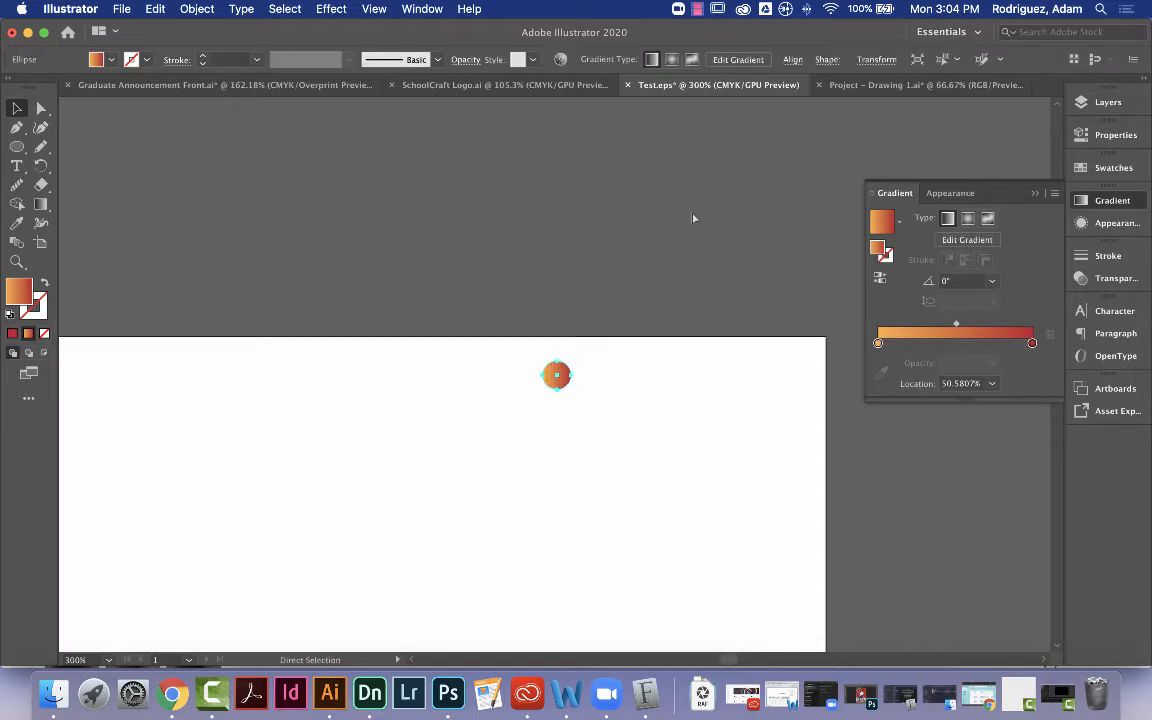
left_click(687, 347)
left_click(569, 382)
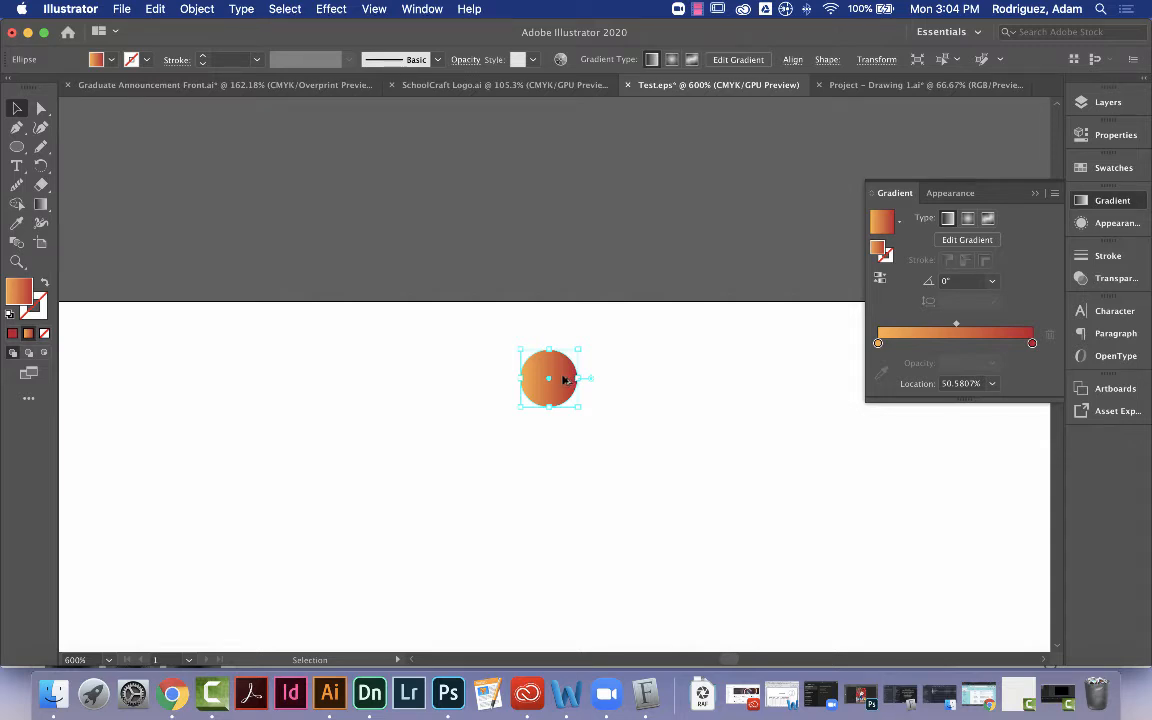
left_click_drag(565, 379, 696, 386)
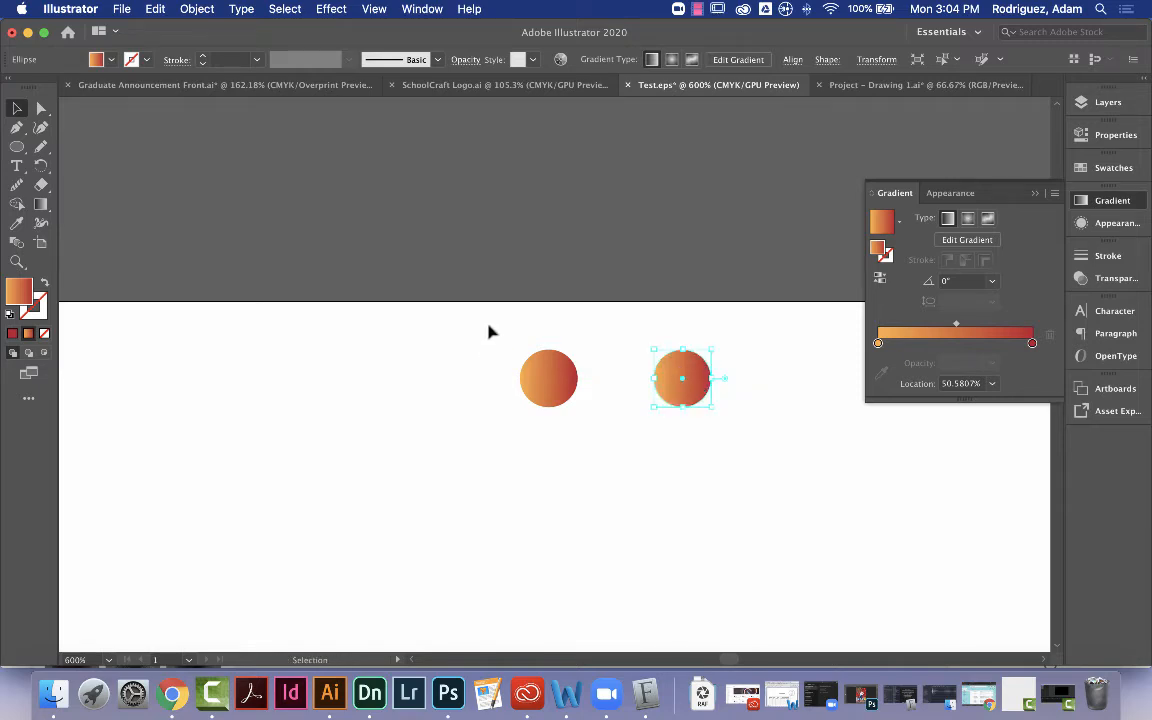
- Select both circles and set the blend options to Specified Steps spacing with 200 steps
left_click_drag(489, 329, 670, 448)
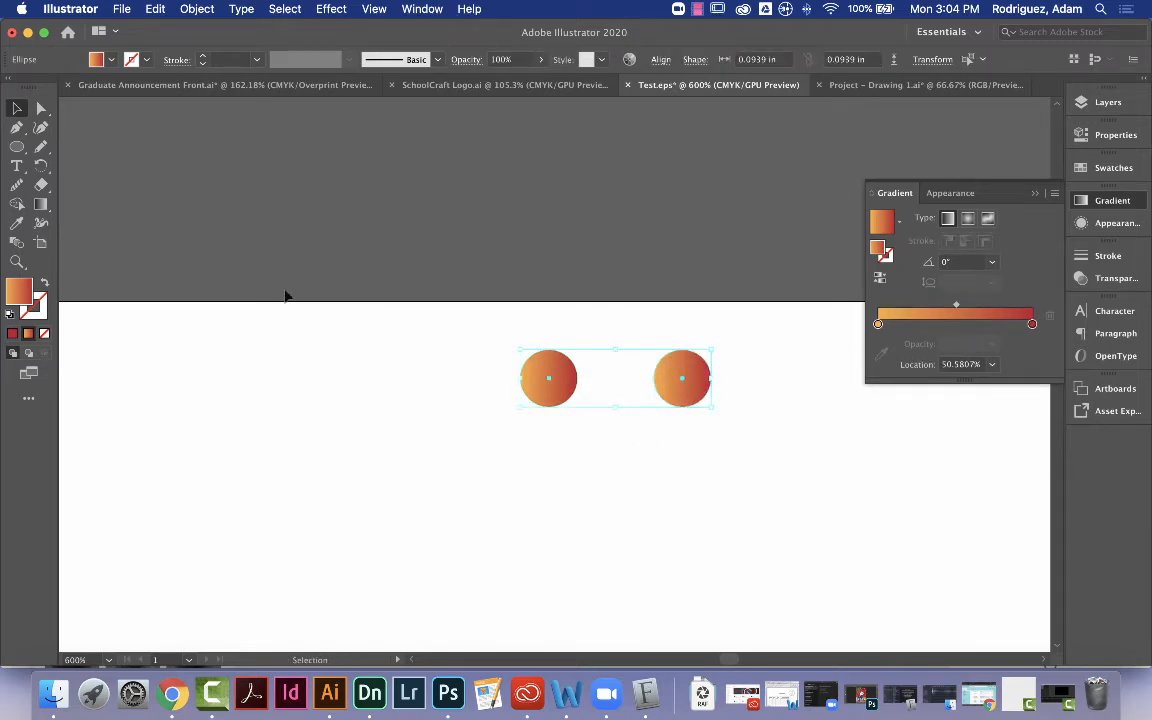
left_click(187, 12)
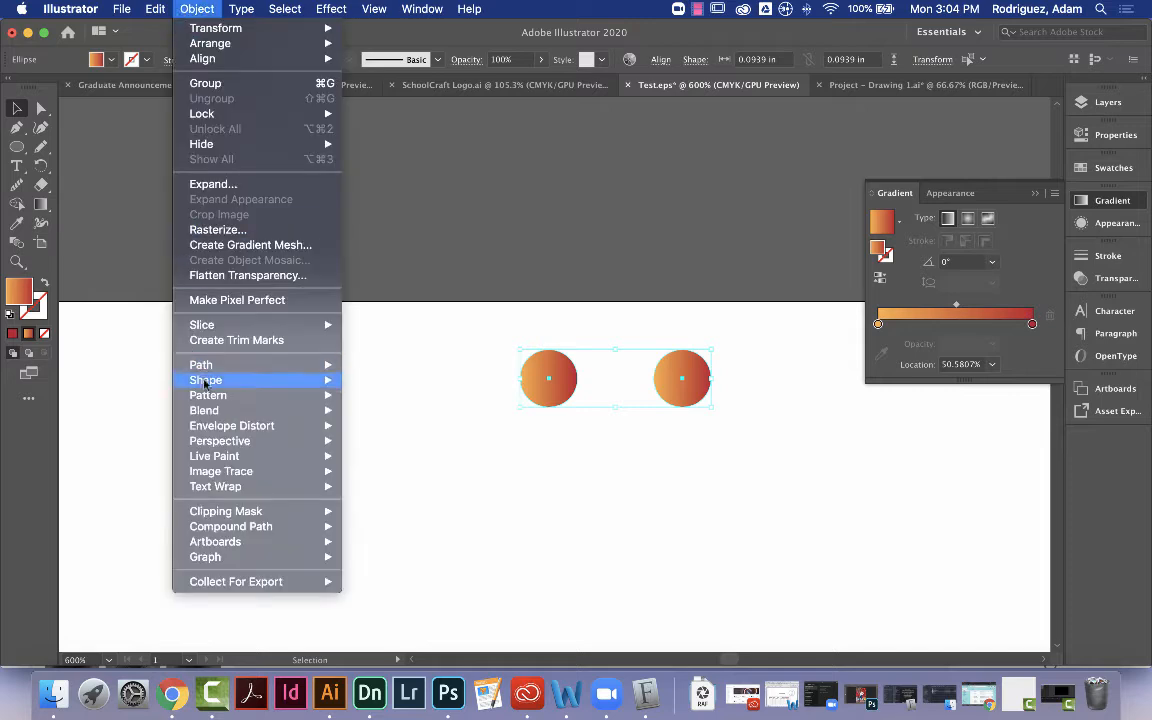
mouse_move(207, 412)
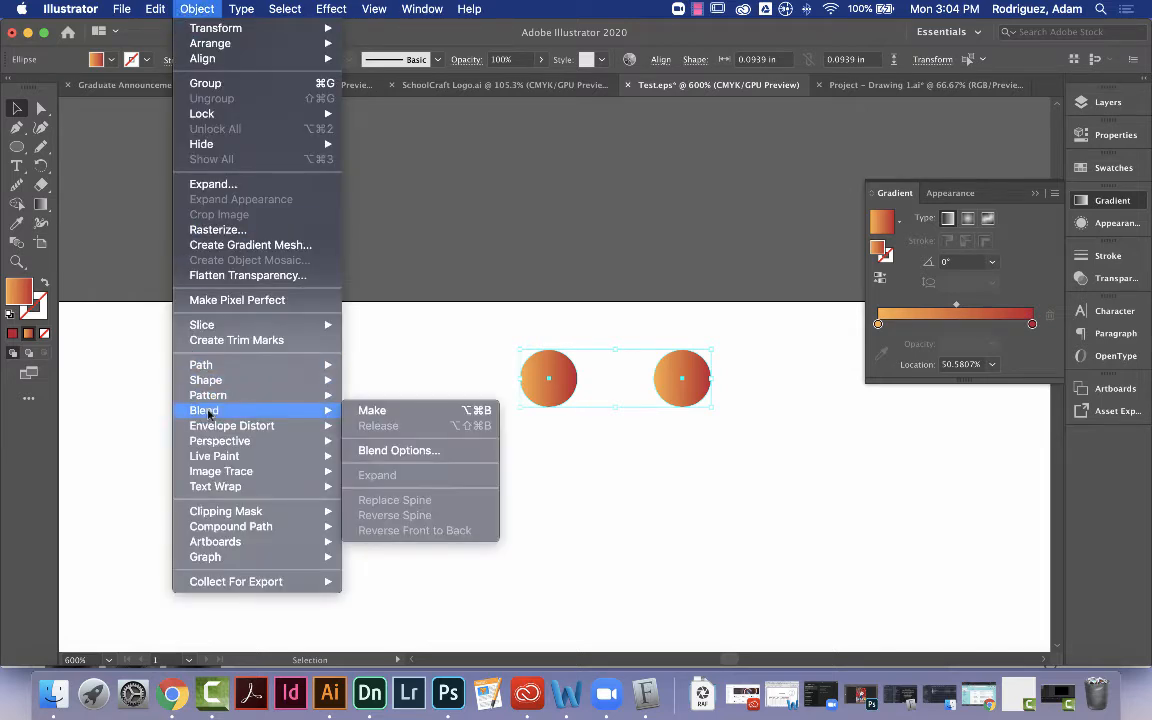
left_click(399, 450)
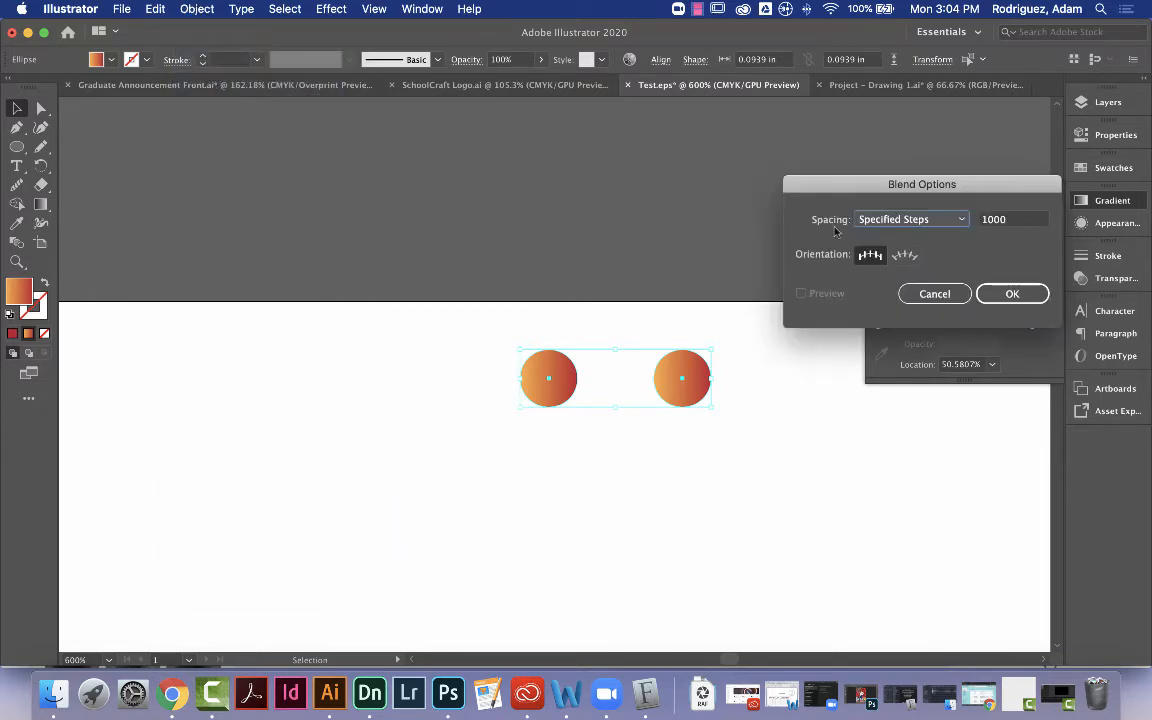
double_click(1010, 219)
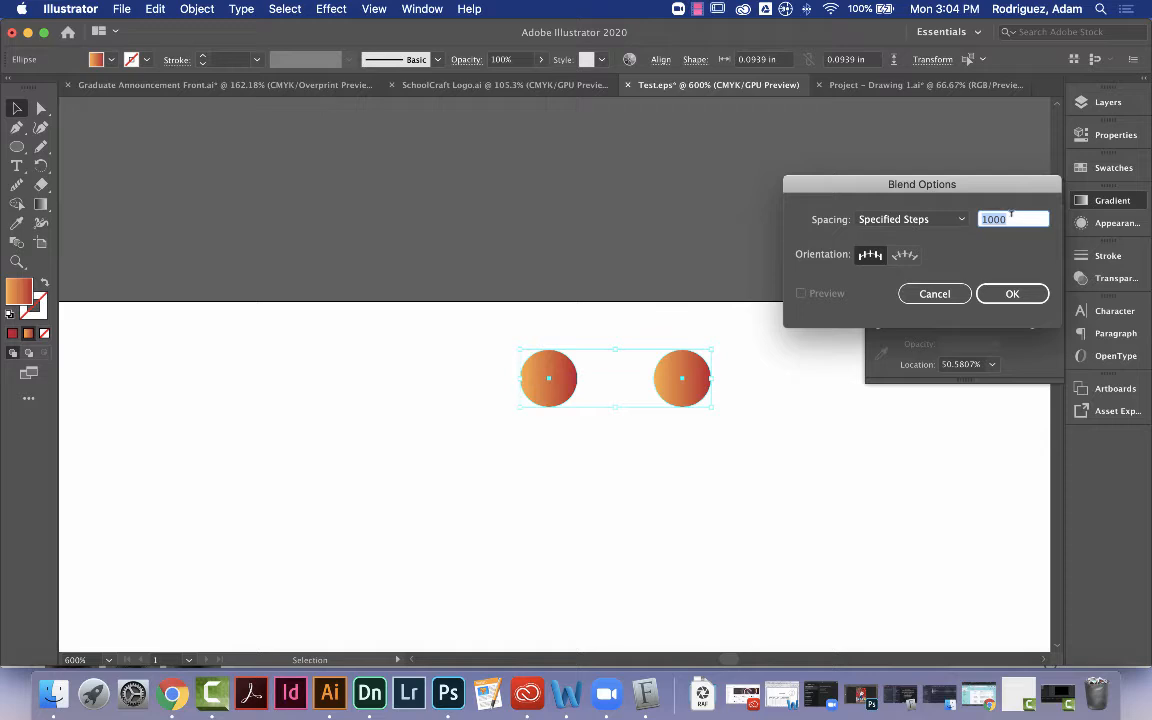
type("2")
left_click(908, 219)
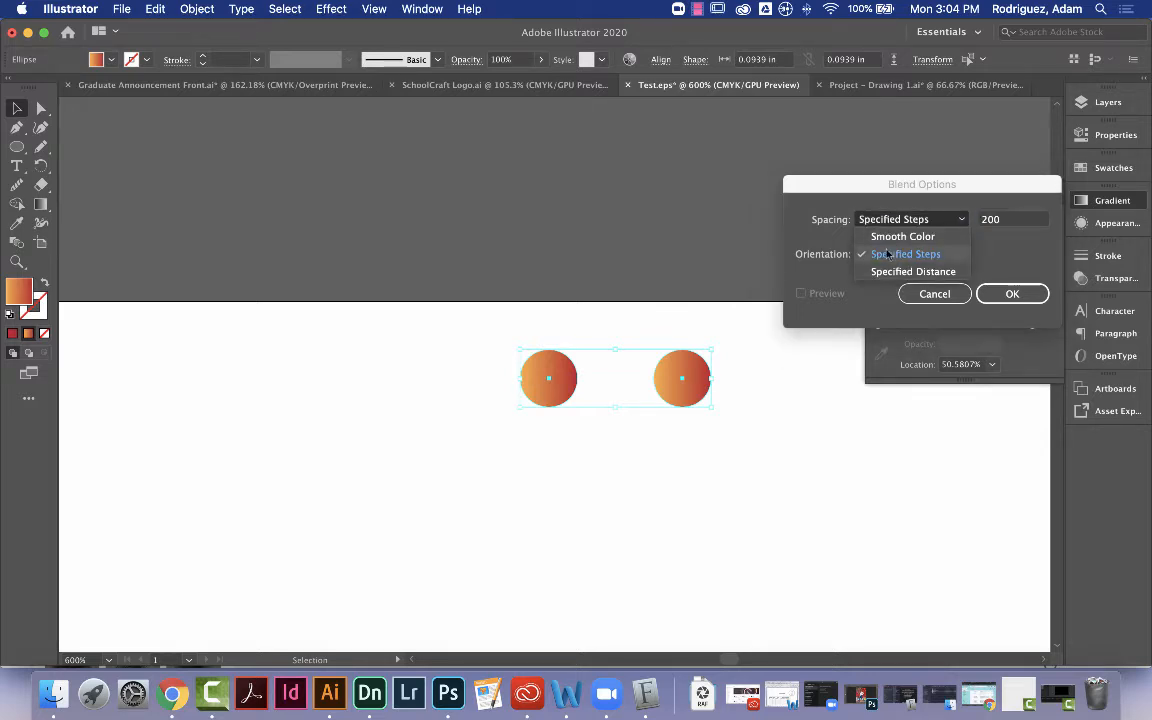
left_click(888, 255)
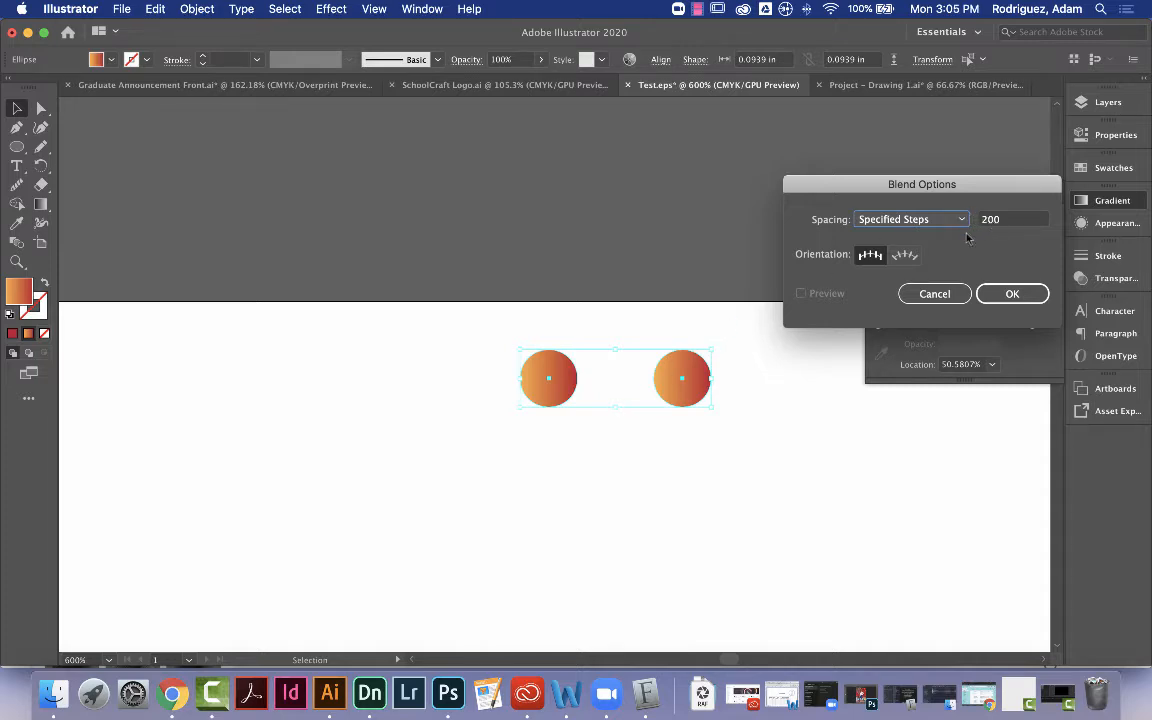
left_click(1011, 293)
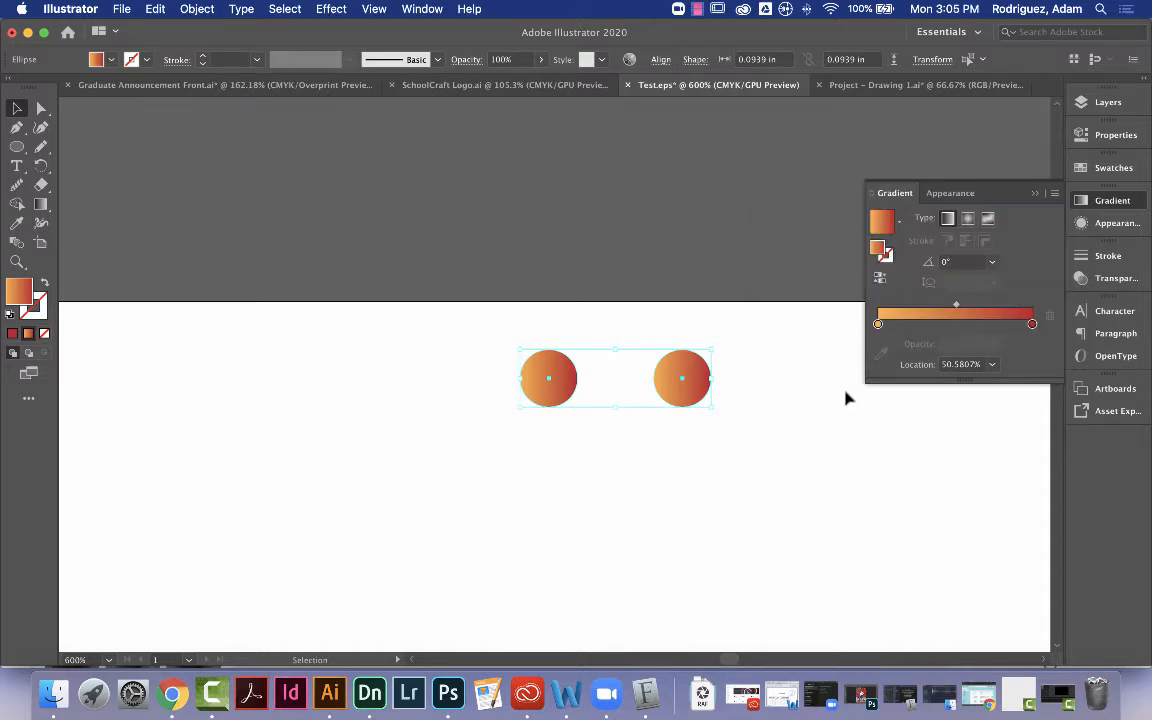
- Make a blend between the two gradient circles and deselect the resulting tube
left_click(188, 11)
mouse_move(213, 413)
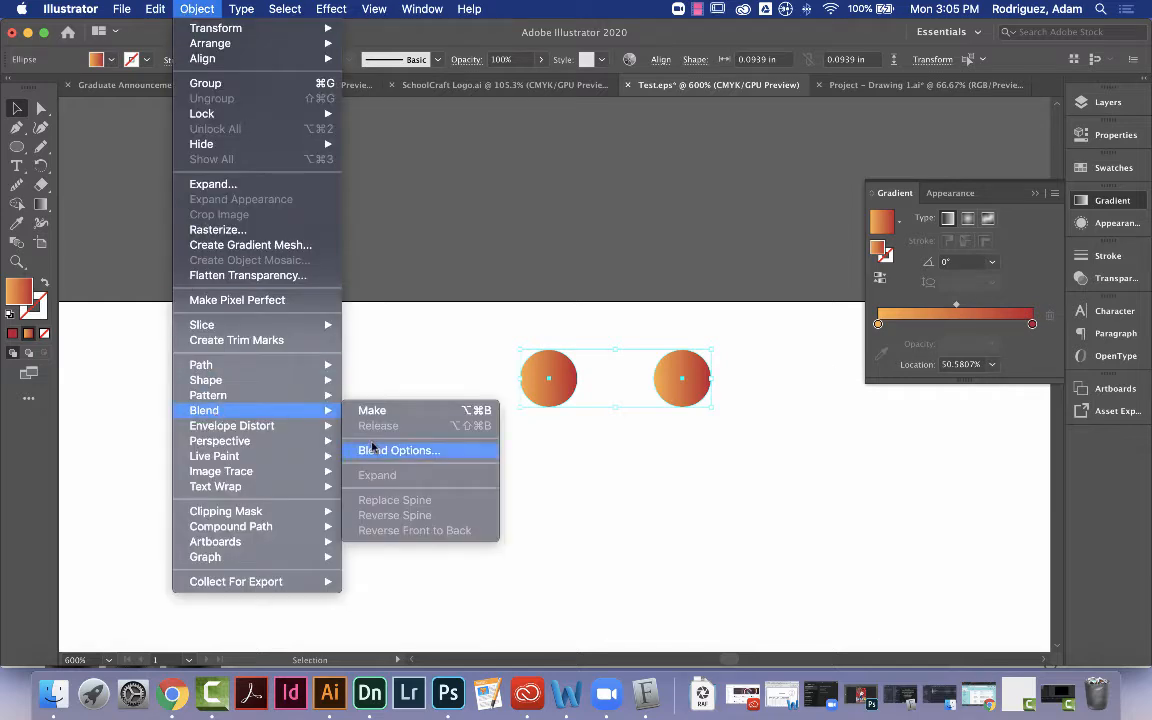
left_click(372, 411)
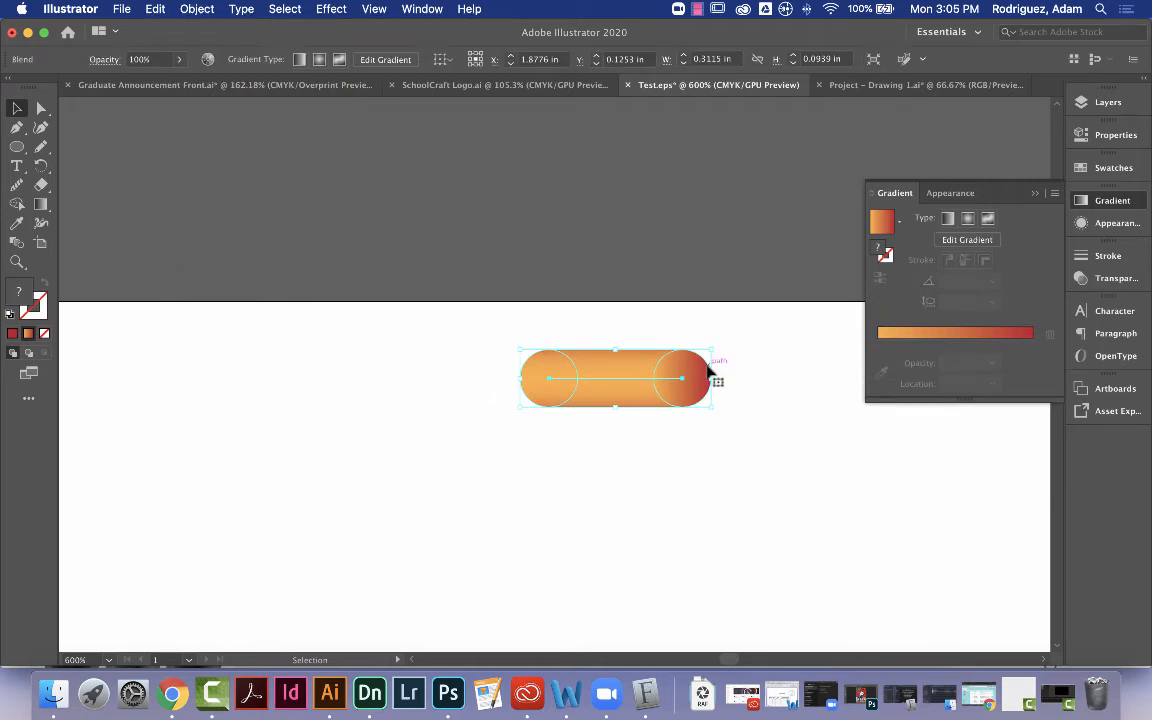
left_click(854, 386)
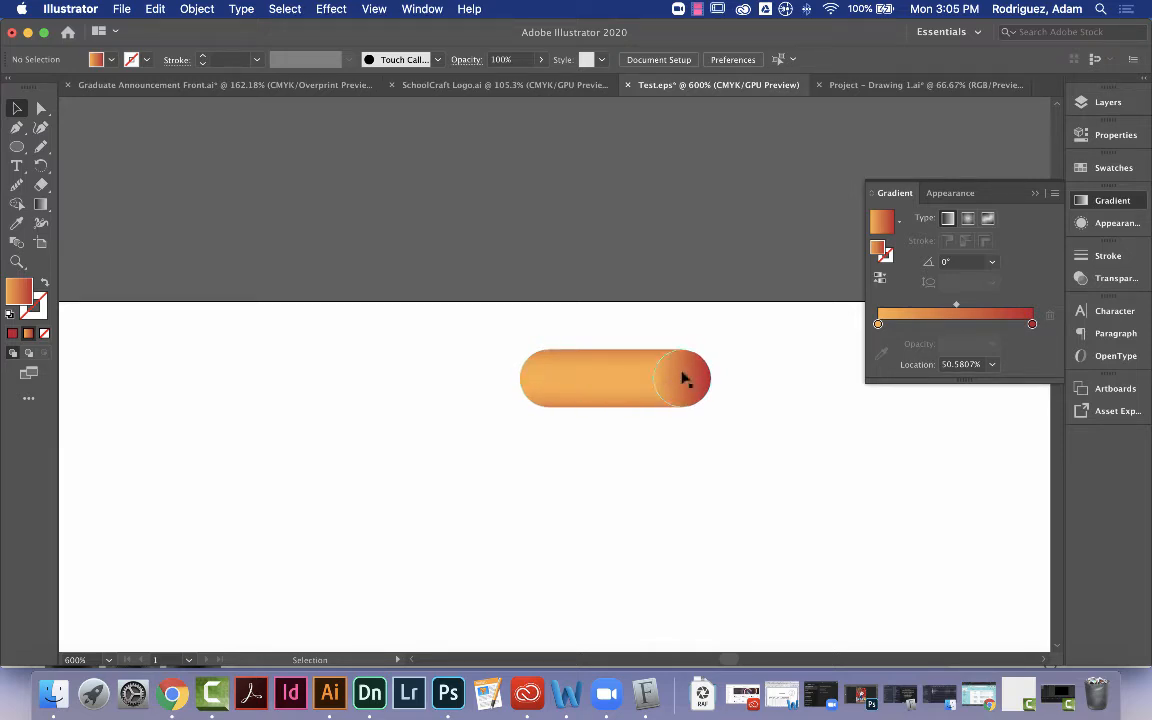
- Replace the spine of the circle blend with the traced long H stroke path, then deselect it
key("a")
key("super+0")
key("v")
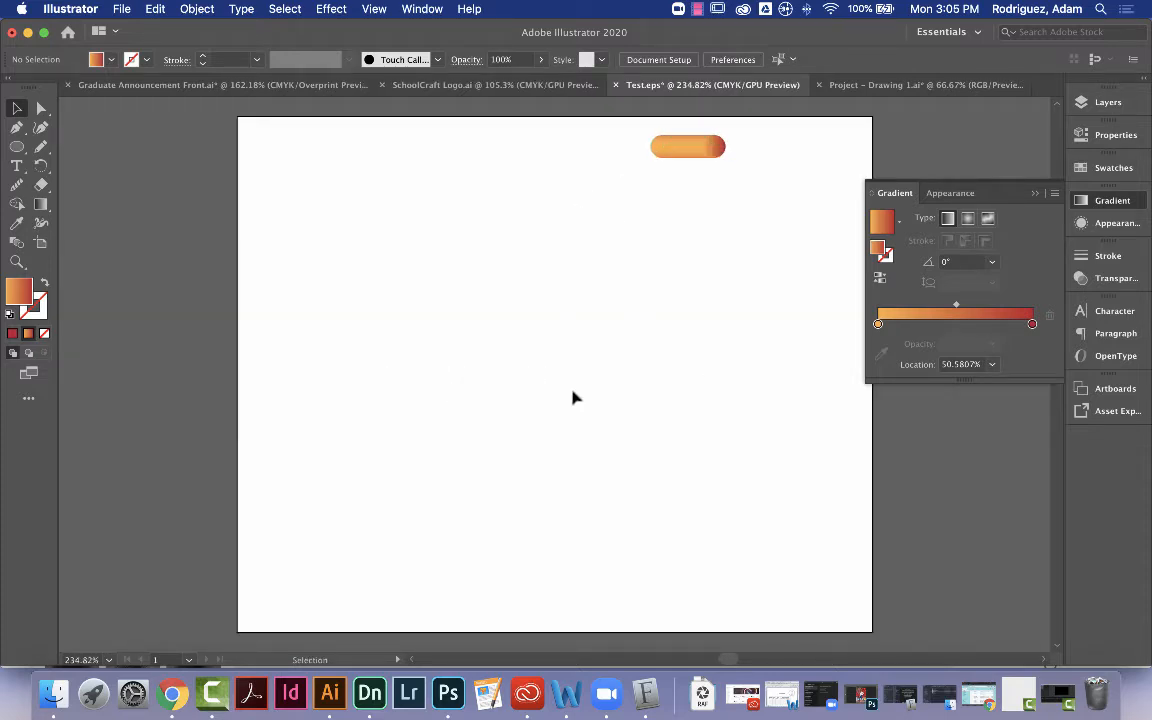
left_click(1036, 194)
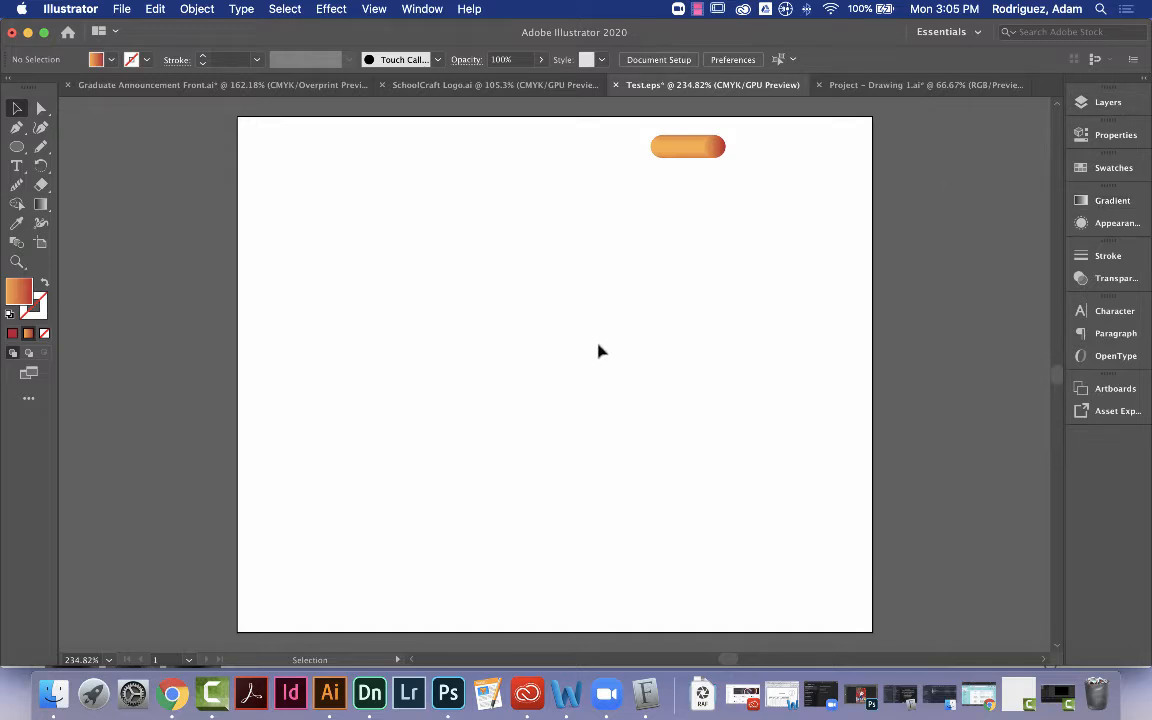
left_click_drag(270, 275, 686, 457)
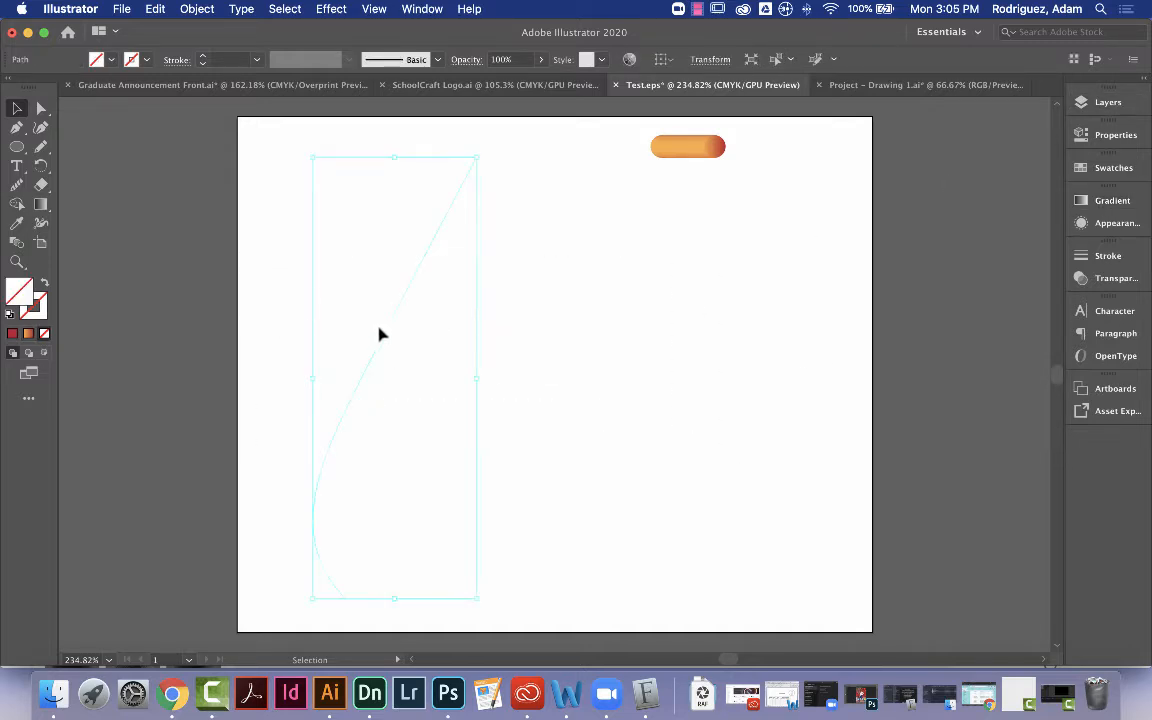
left_click(622, 293)
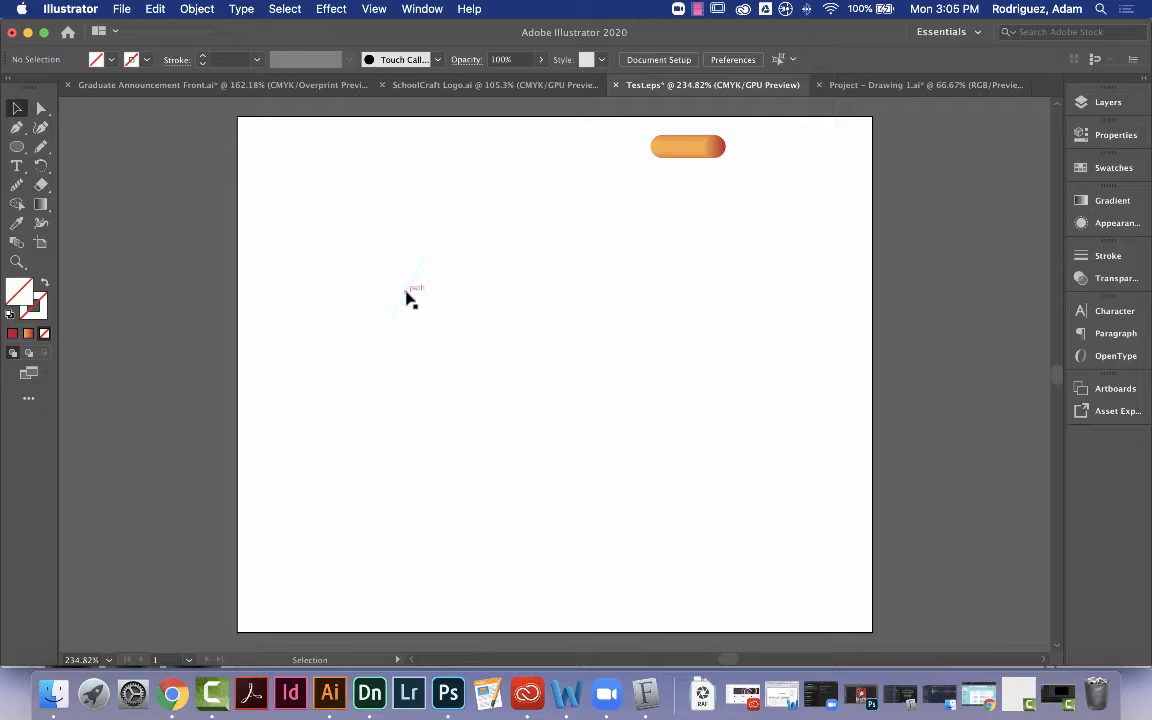
left_click(410, 298)
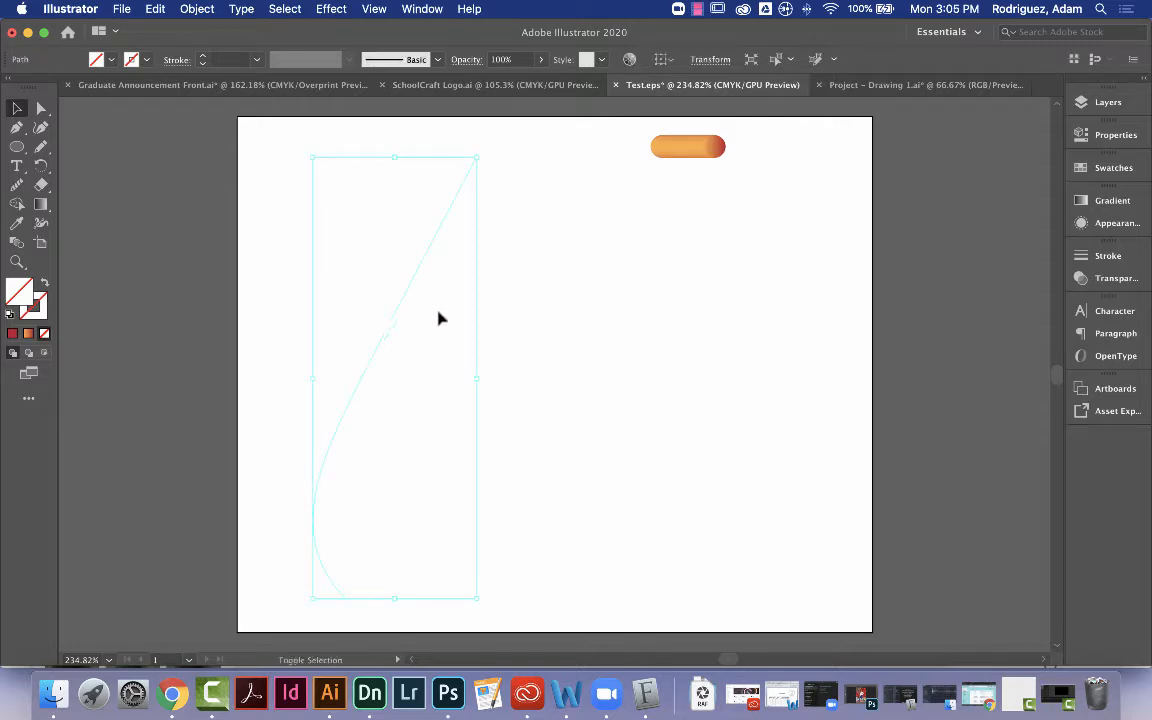
left_click(688, 150, "shift")
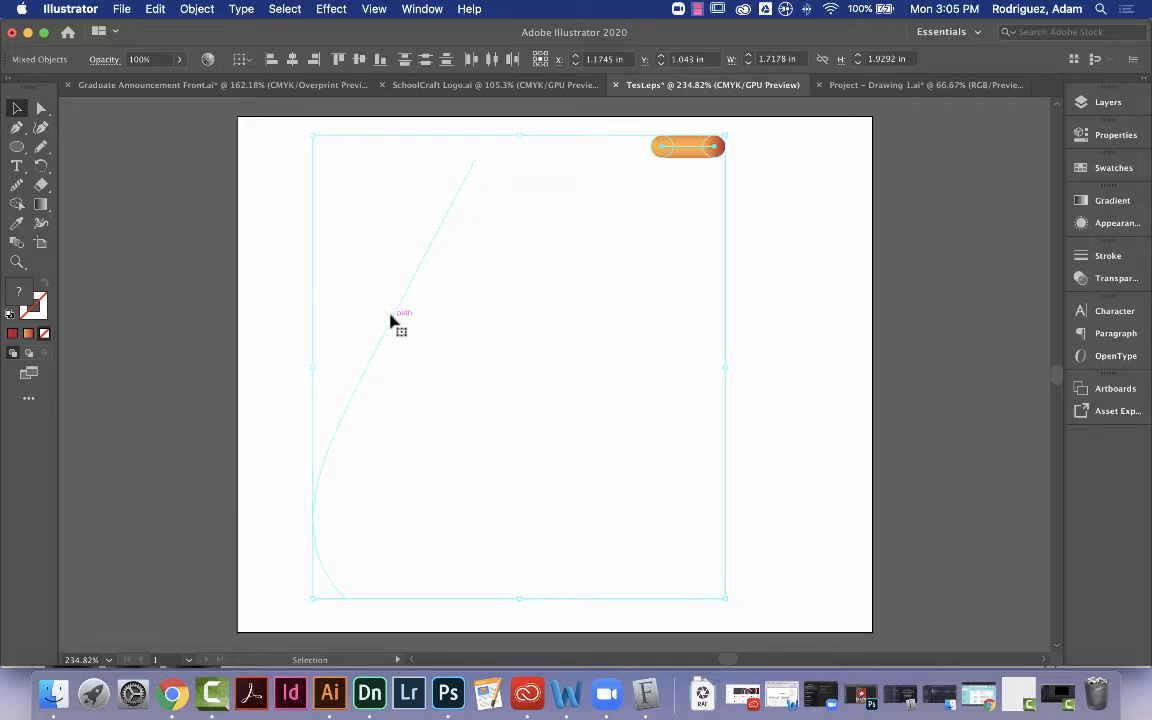
left_click(196, 9)
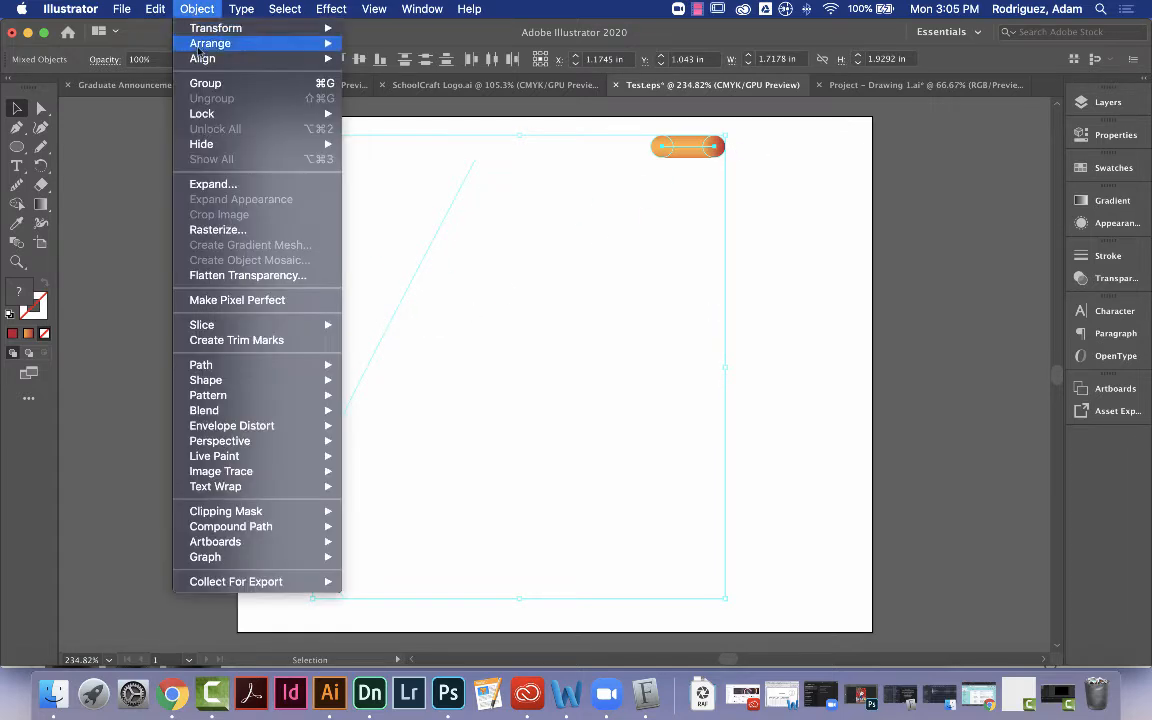
mouse_move(203, 413)
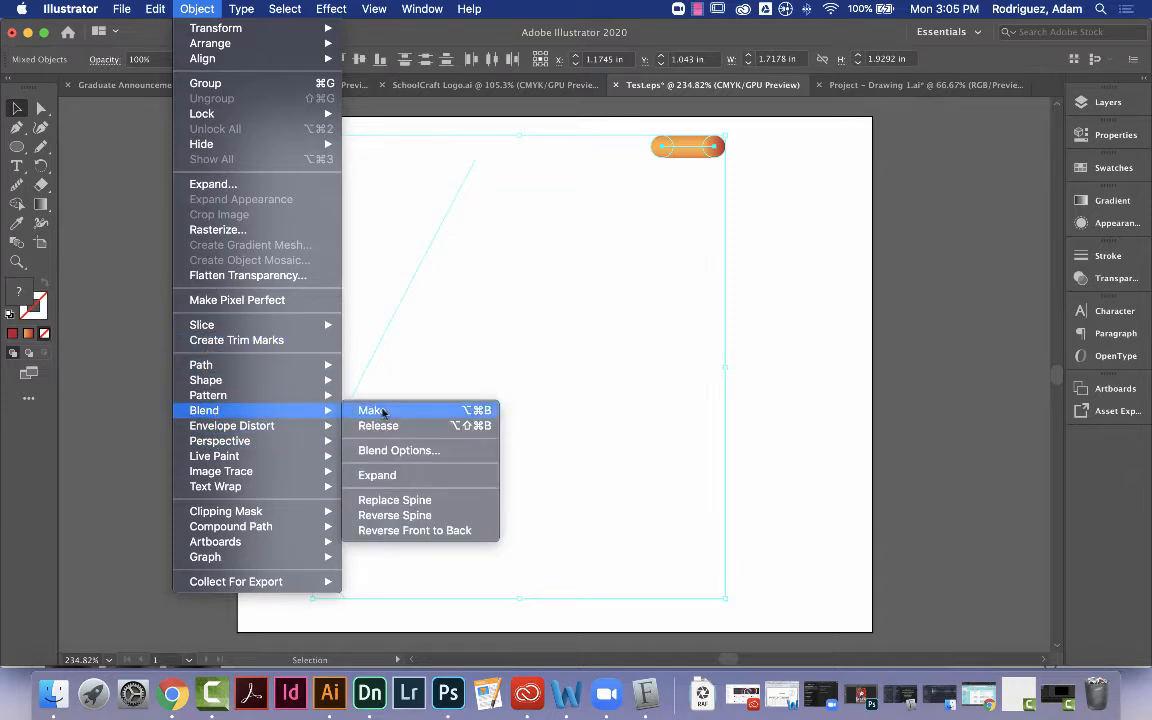
left_click(394, 500)
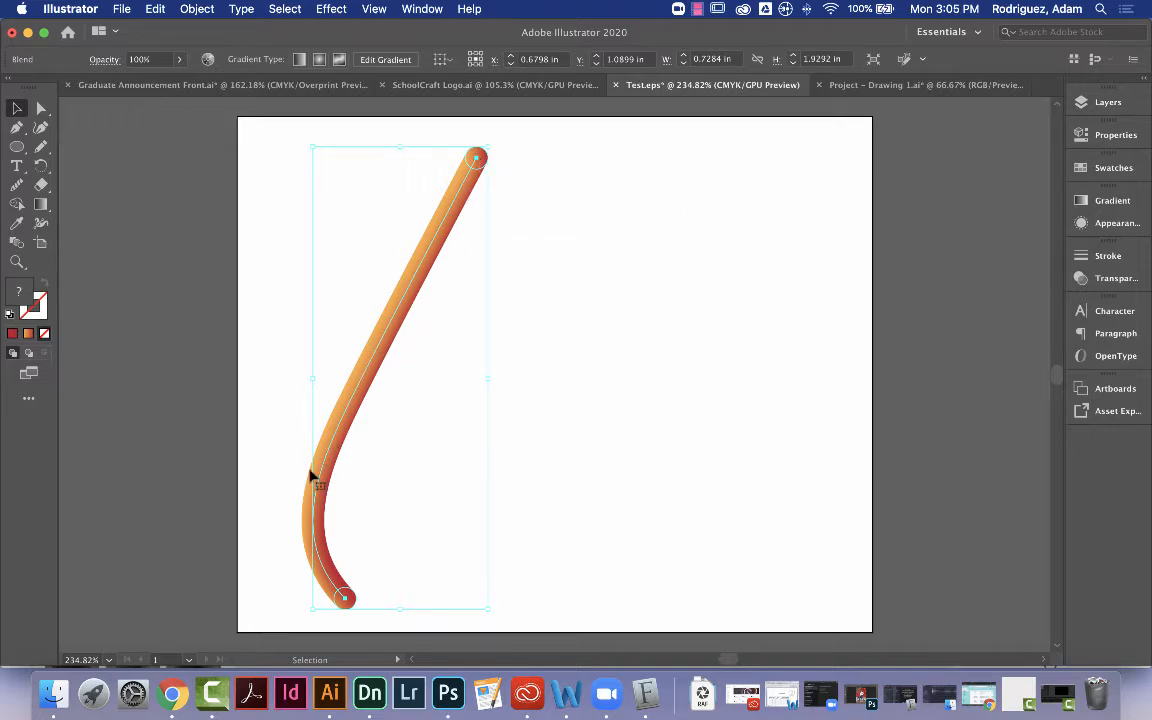
left_click(645, 258)
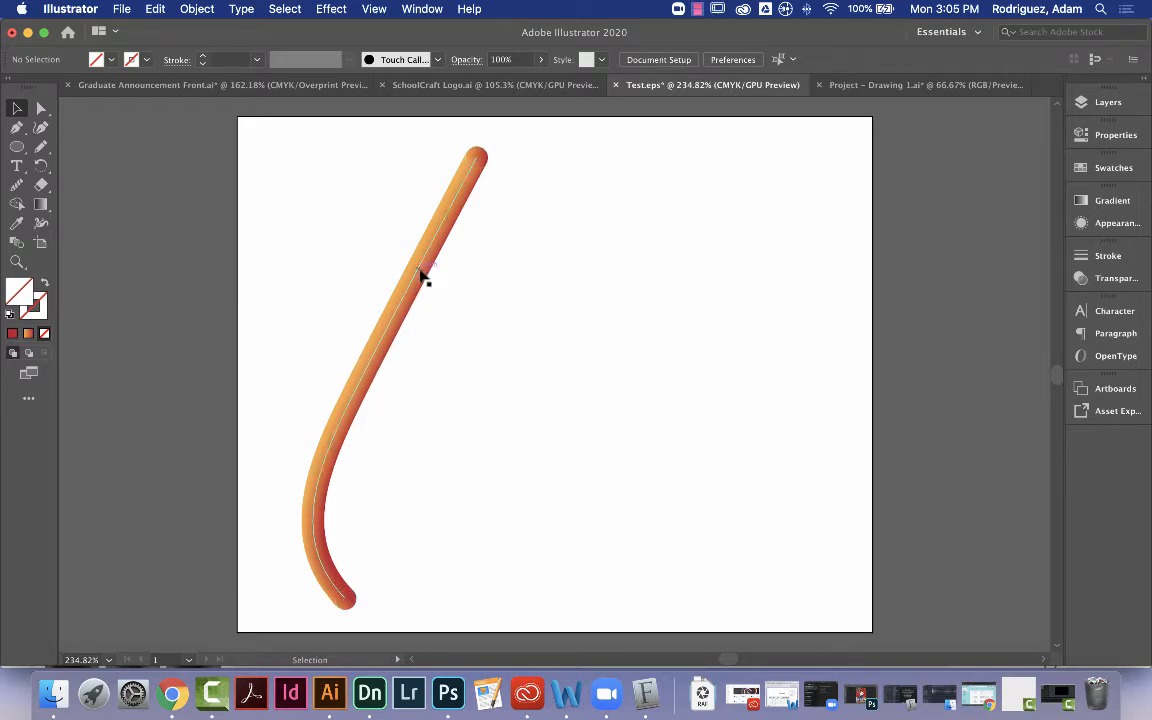
- Show the scan on Layer 2 and trace the remaining connected letters after the H as one Pencil path
scroll(420, 260, "down", 1)
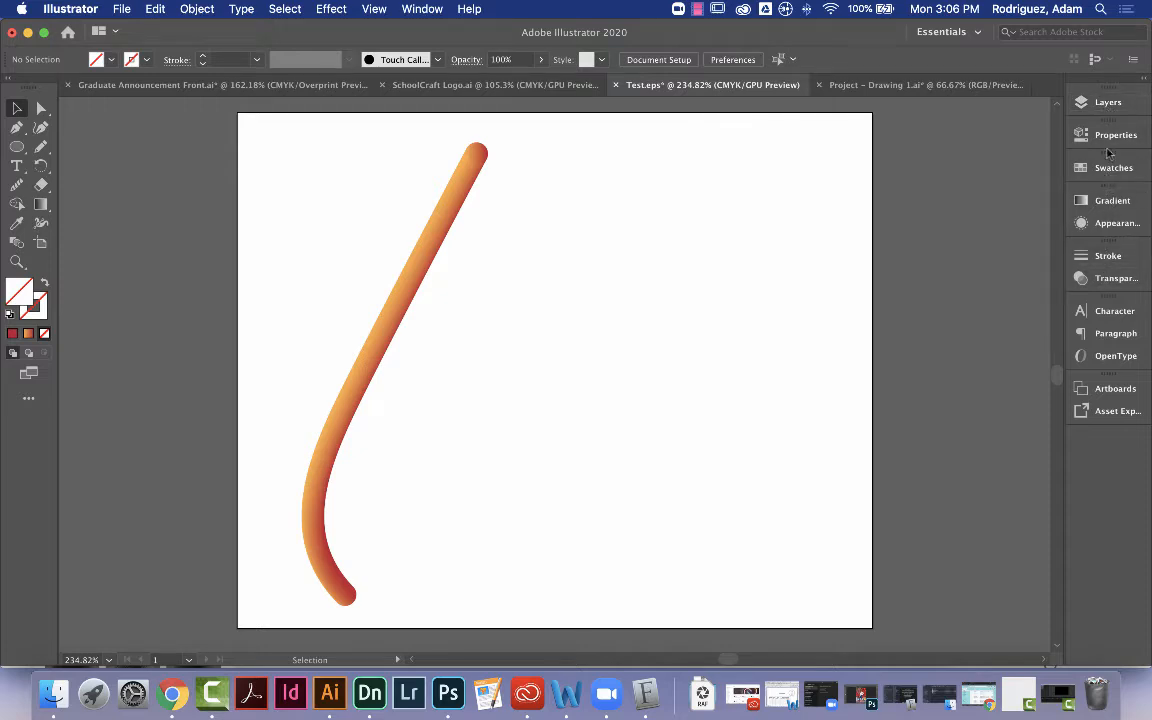
left_click(1100, 103)
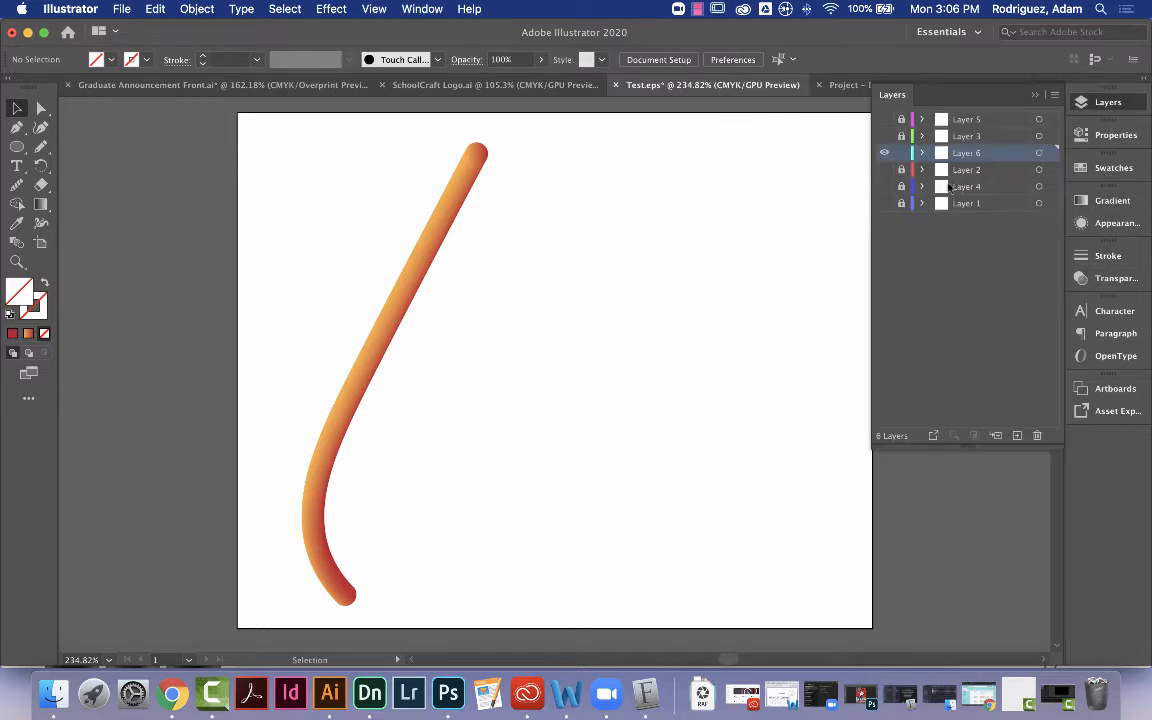
left_click(884, 170)
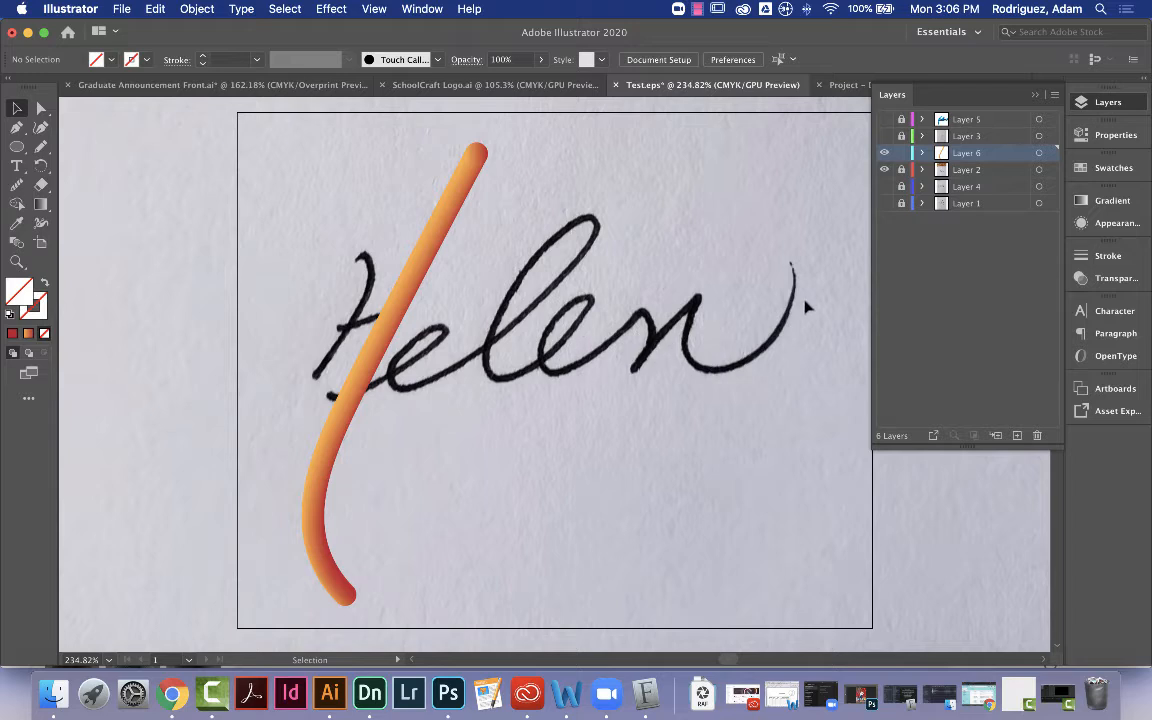
left_click(42, 148)
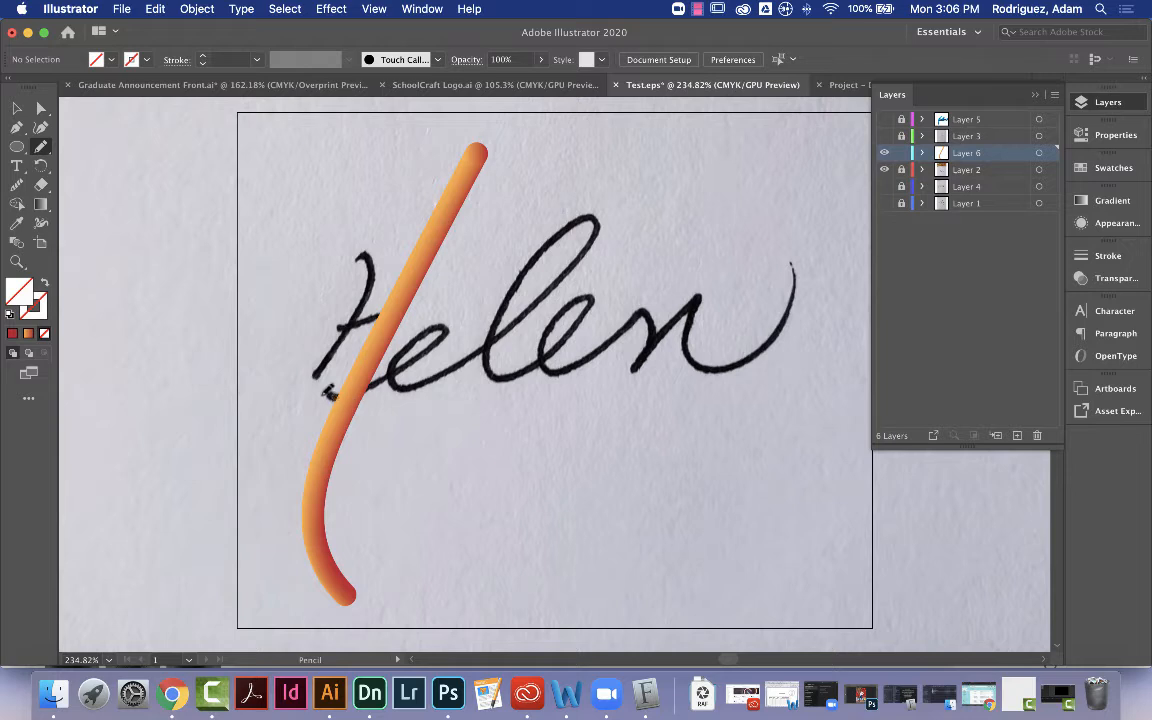
mouse_move(374, 397)
left_mouse_down()
mouse_move(437, 365)
mouse_move(444, 324)
mouse_move(411, 351)
mouse_move(404, 377)
mouse_move(466, 373)
mouse_move(512, 341)
mouse_move(589, 229)
mouse_move(539, 269)
mouse_move(504, 343)
mouse_move(506, 367)
mouse_move(548, 359)
mouse_move(589, 329)
mouse_move(590, 301)
mouse_move(562, 331)
mouse_move(571, 371)
mouse_move(660, 315)
mouse_move(650, 359)
mouse_move(707, 307)
mouse_move(703, 341)
mouse_move(717, 361)
mouse_move(760, 338)
mouse_move(780, 262)
left_mouse_up()
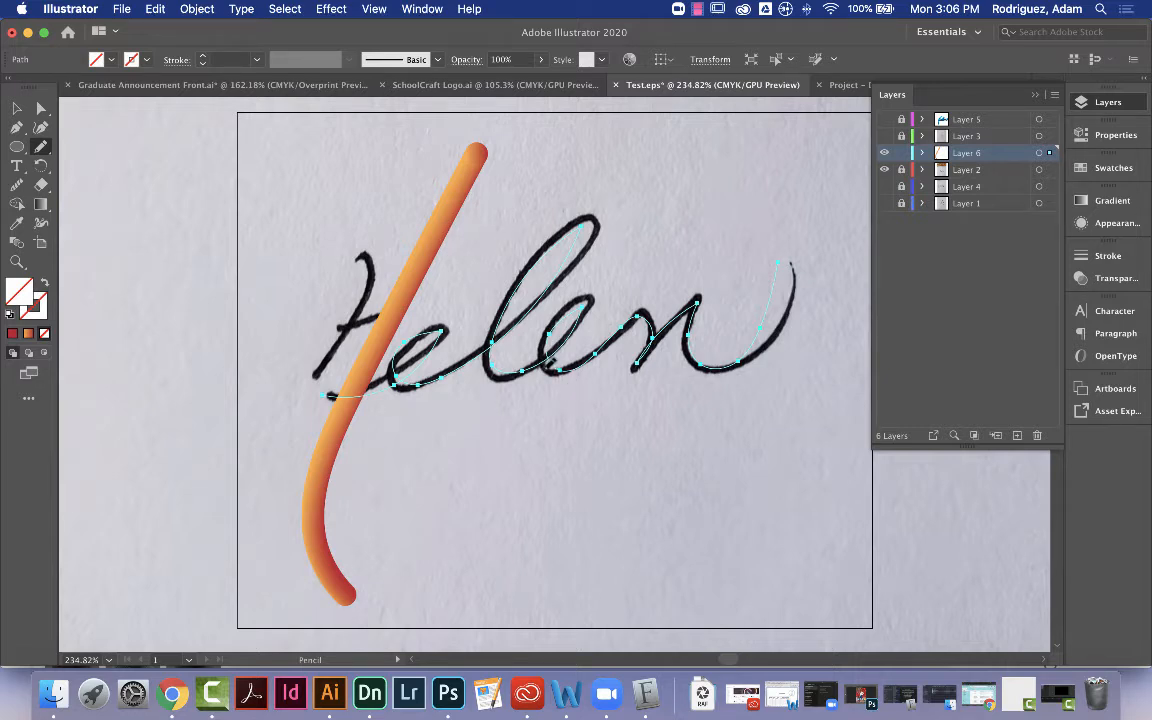
key("v")
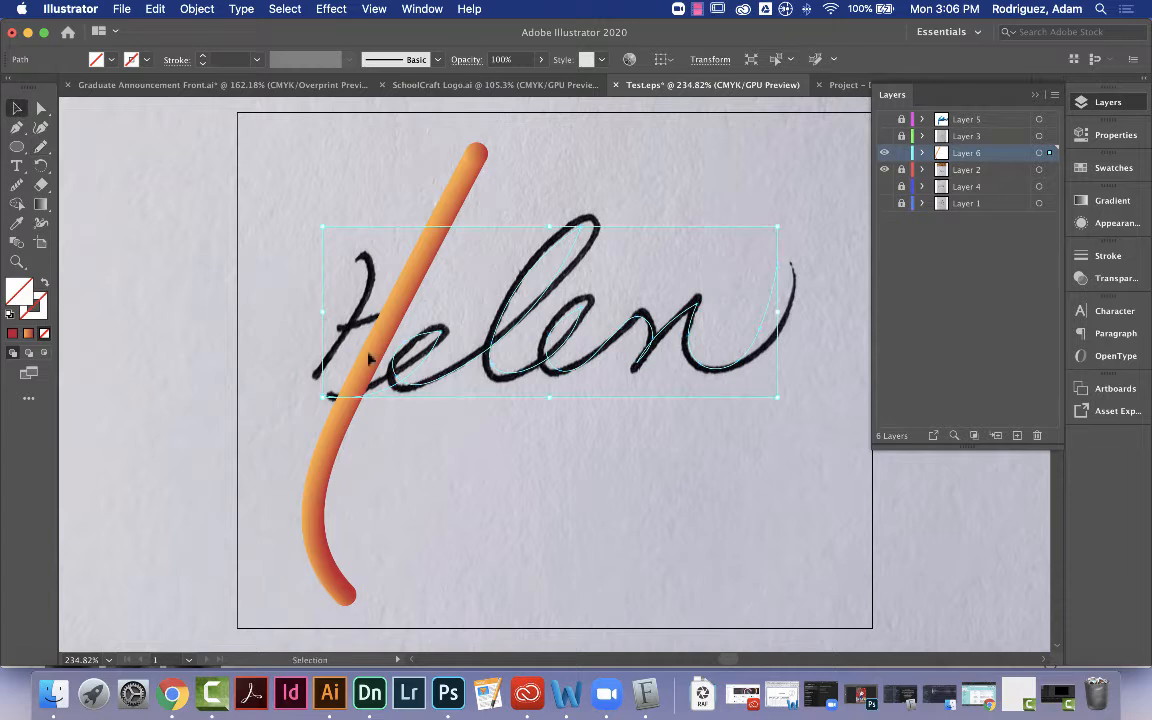
left_click(472, 452)
- Try to replace the spine of the H-stroke blend with the newly traced path of the connected letters
left_click(384, 340)
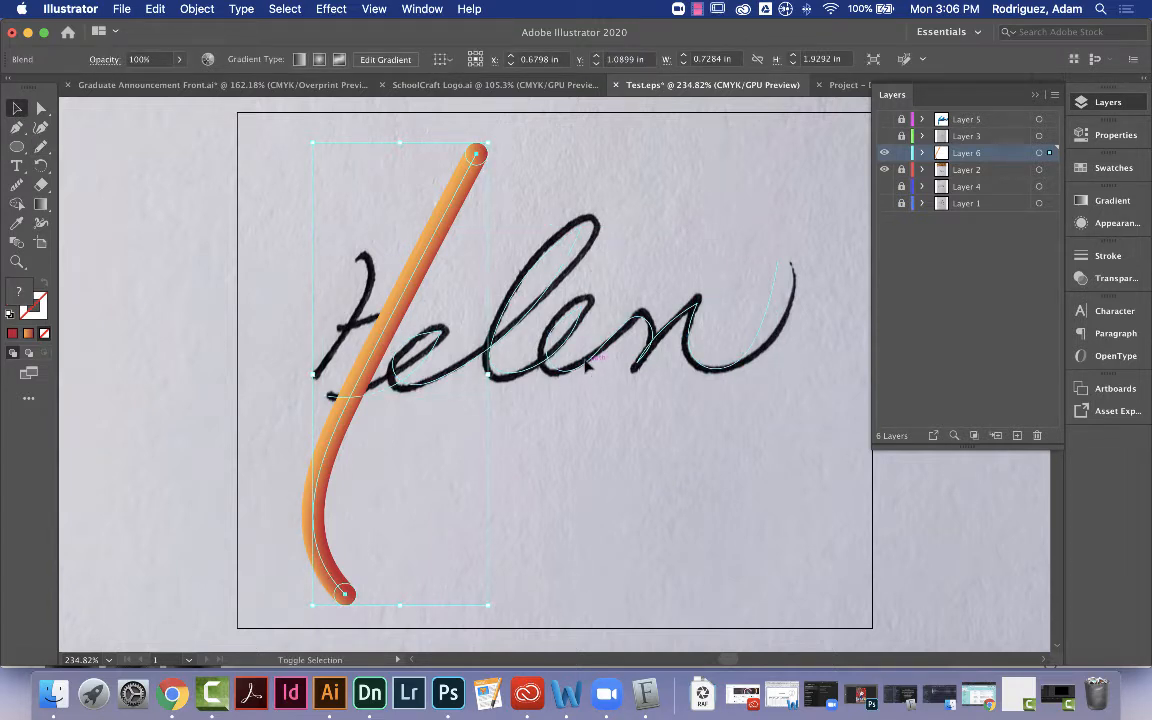
left_click(580, 365, "shift")
left_click(193, 9)
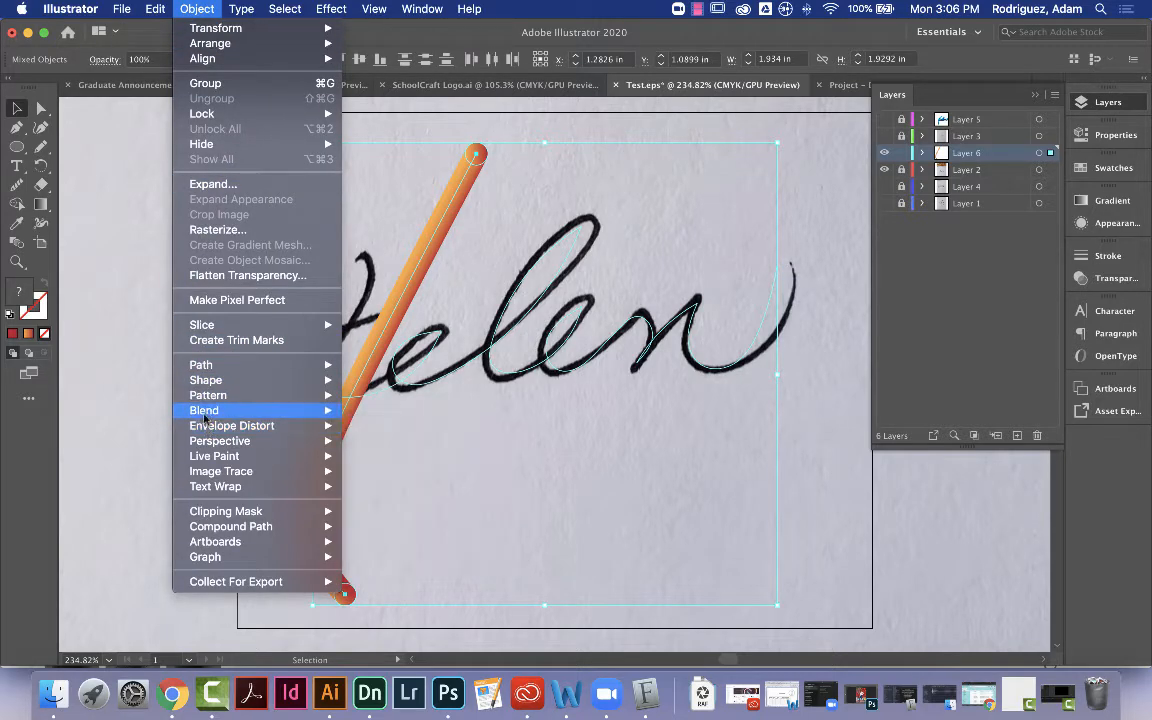
mouse_move(250, 410)
left_click(397, 500)
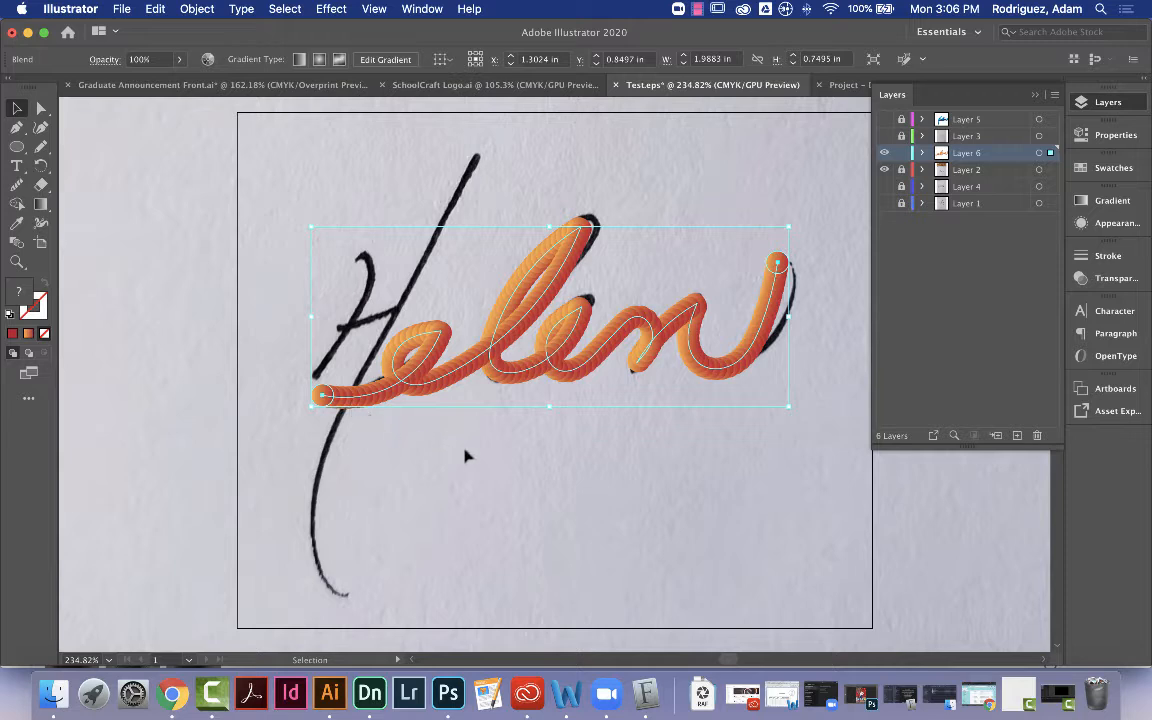
left_click(424, 414)
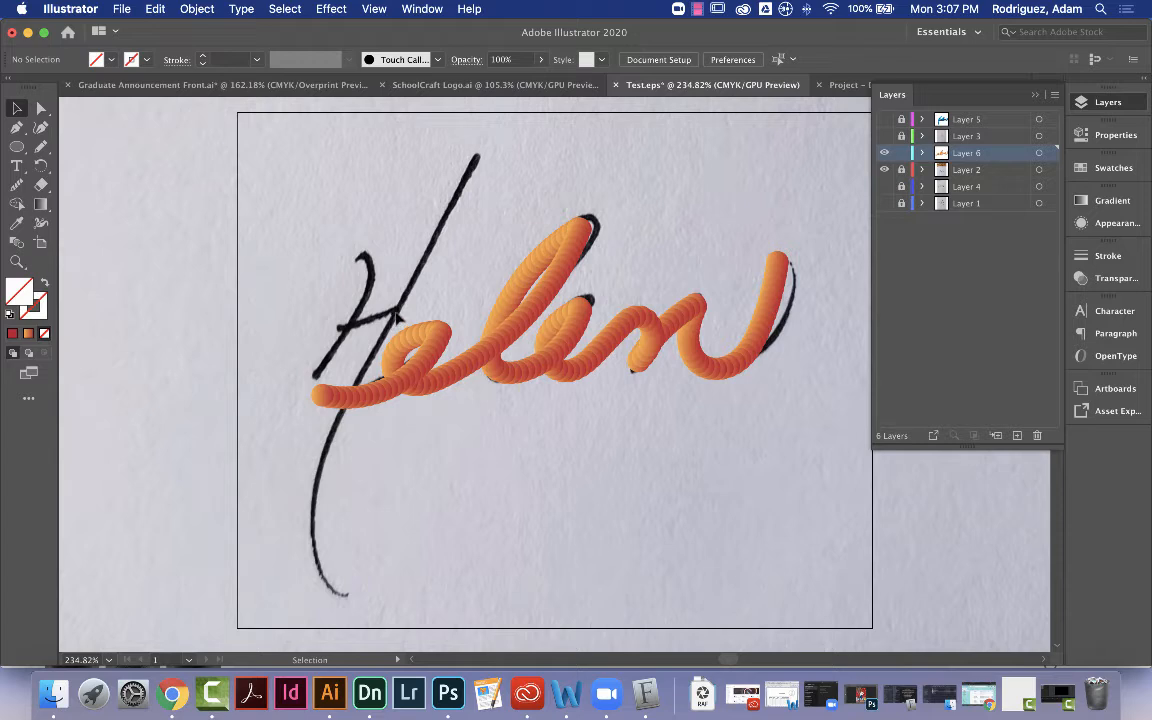
- Undo the spine replacement on the connected-letters path
key("super+z")
key("super+z")
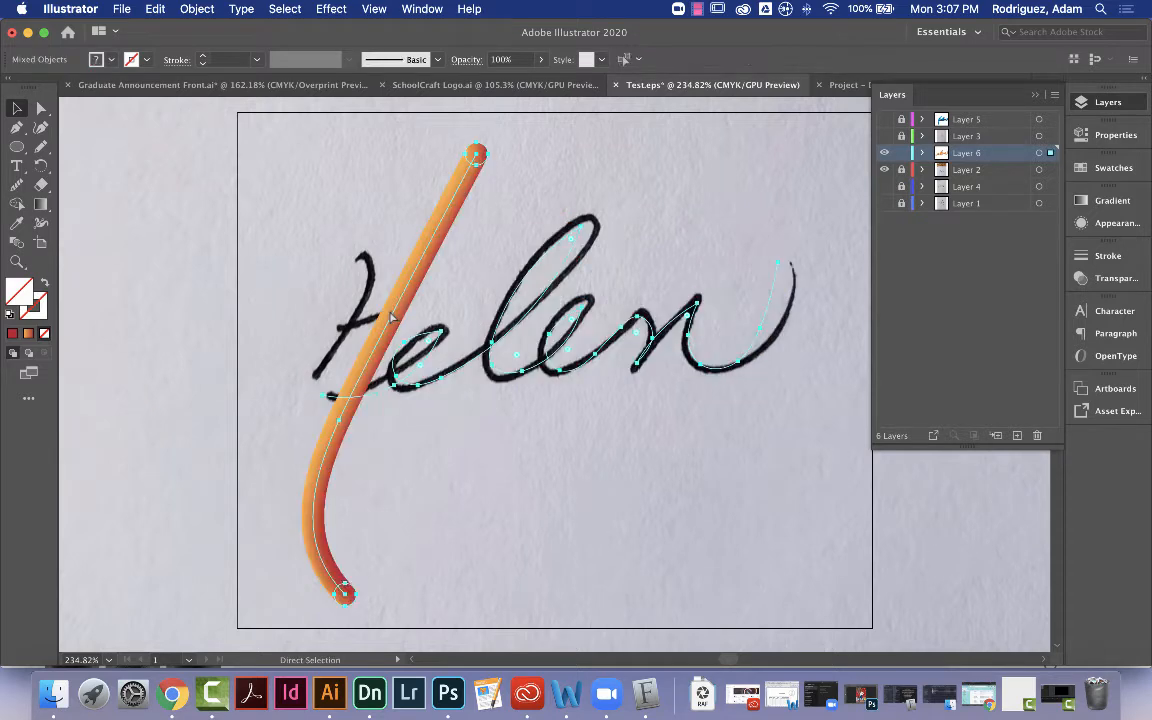
- Undo the earlier spine replacement on the long H stroke and deselect everything
key("super+z")
key("super+z")
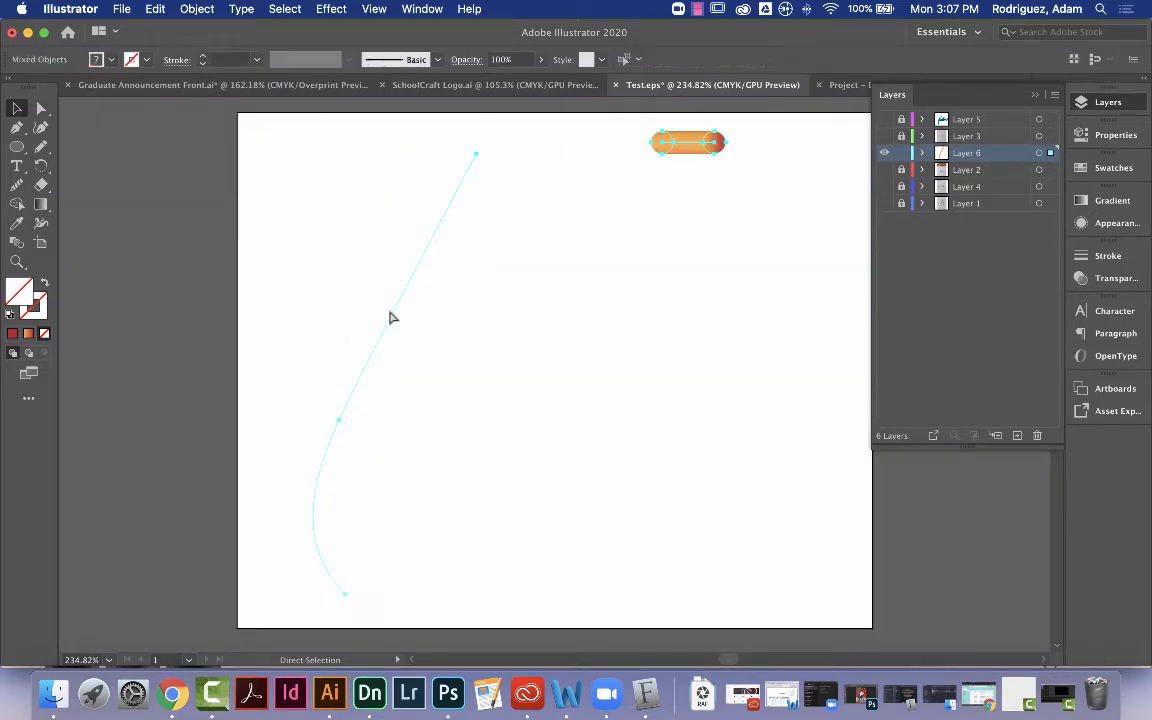
left_click(790, 152)
- Set the original circle blend to 300 specified steps
left_click(692, 147)
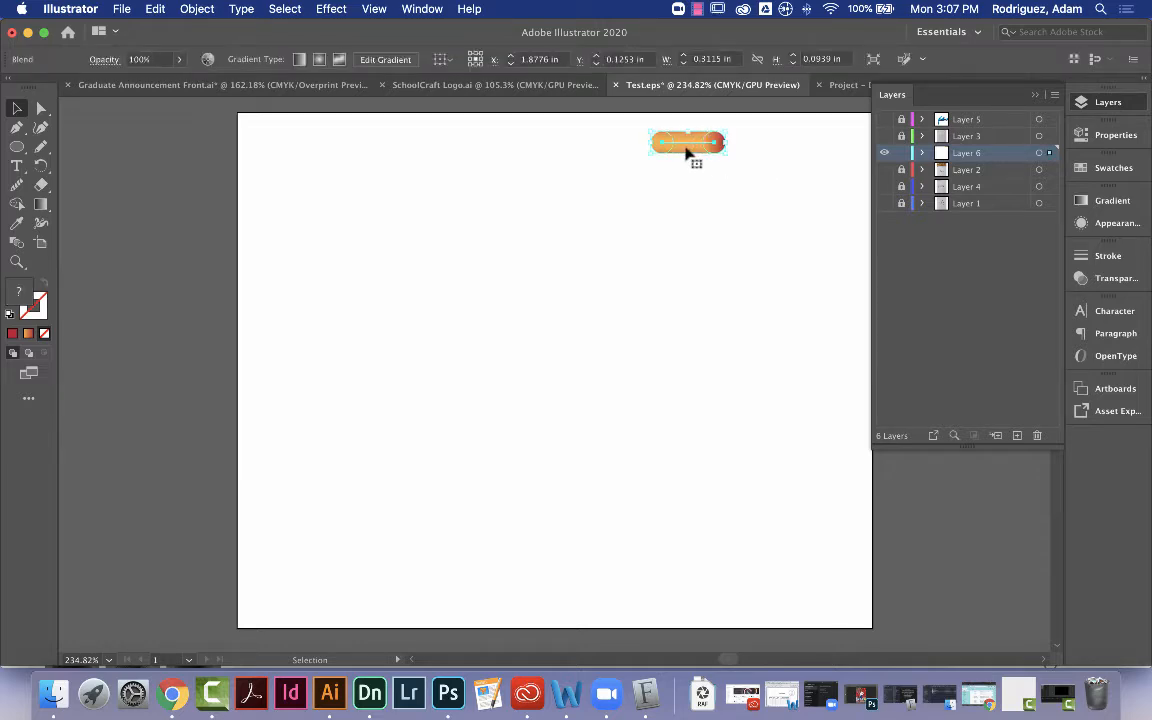
left_click(194, 10)
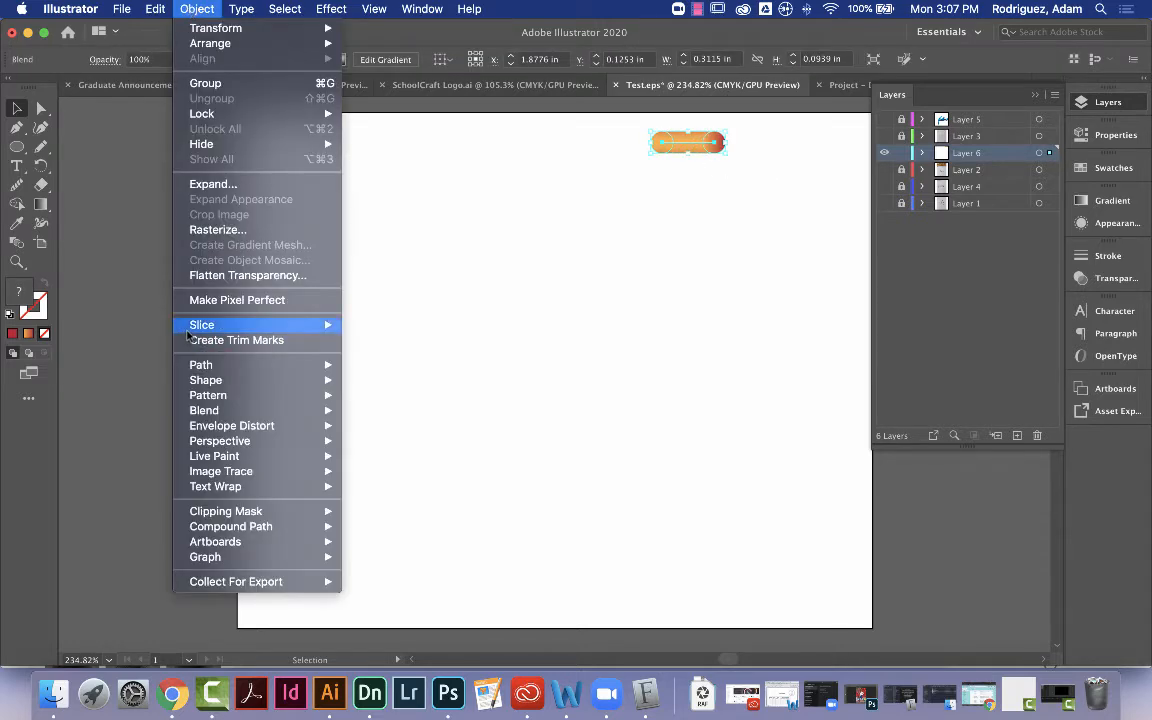
mouse_move(262, 412)
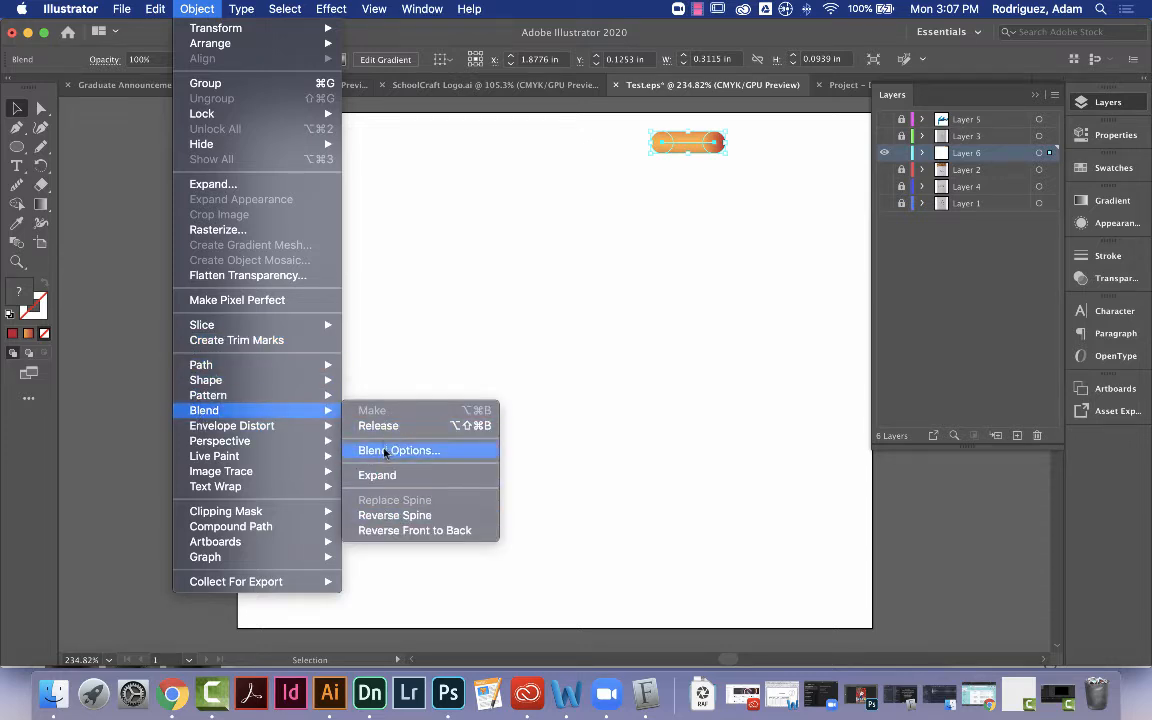
left_click(362, 451)
left_click(1013, 225)
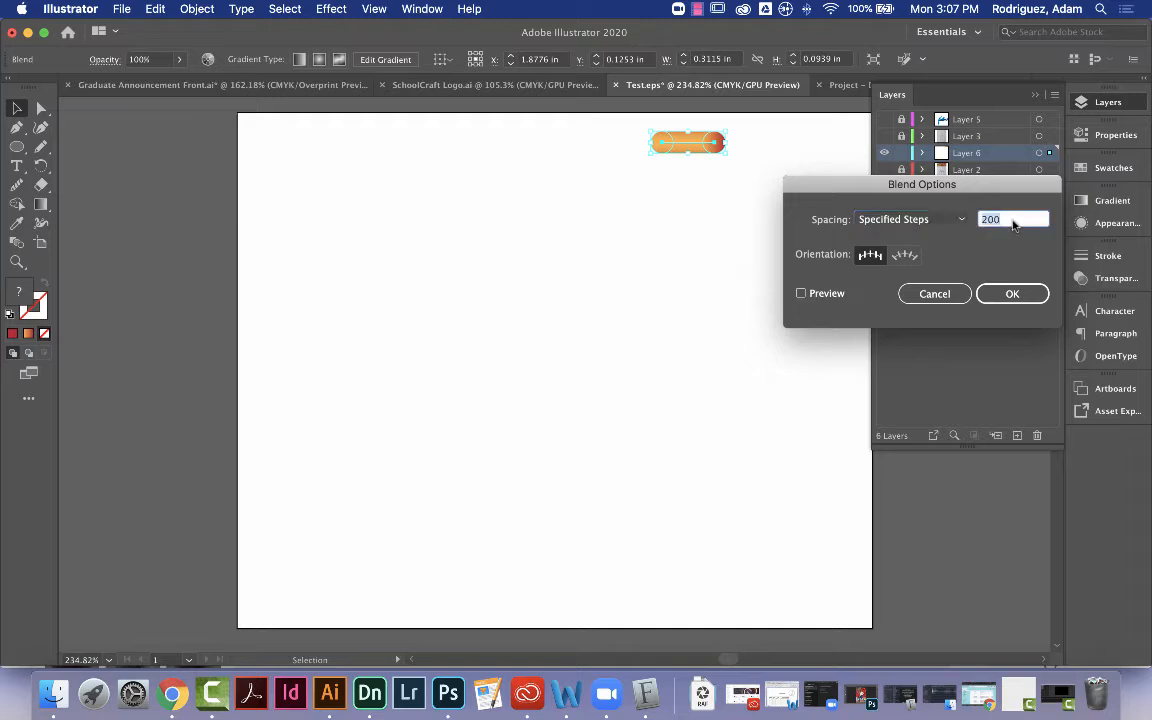
type("3")
left_click(1010, 294)
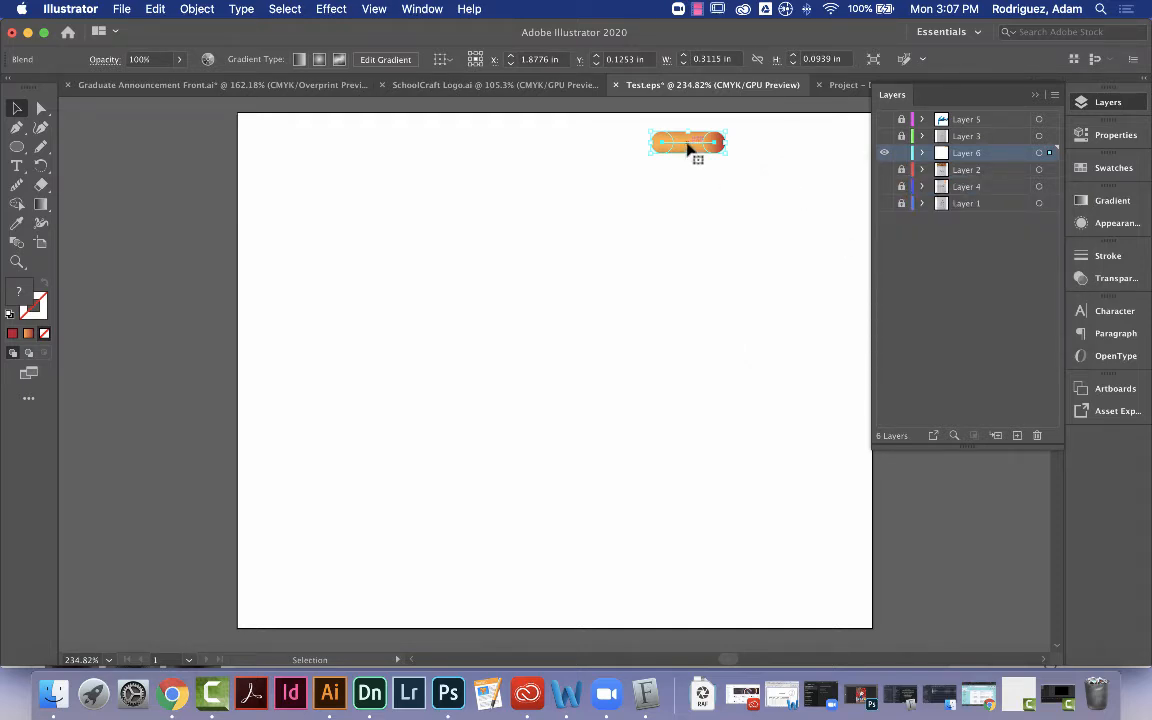
- Duplicate the circle blend four times in a column below the original, then deselect
left_click_drag(688, 147, 774, 429)
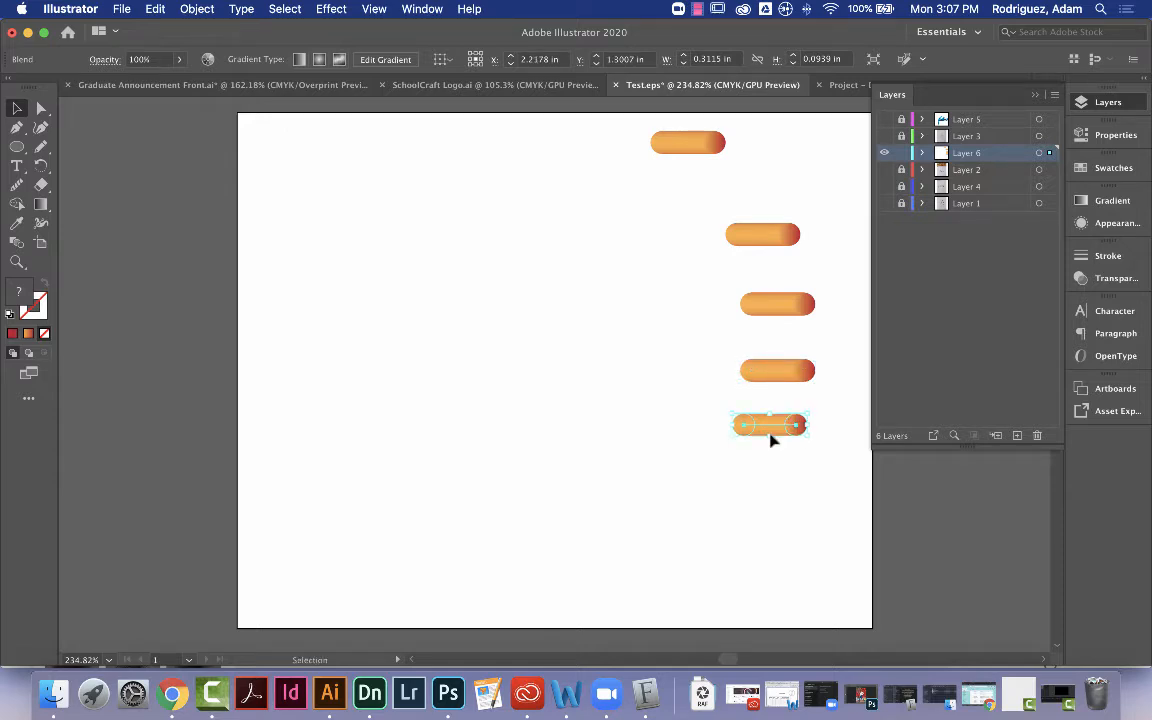
left_click(743, 465)
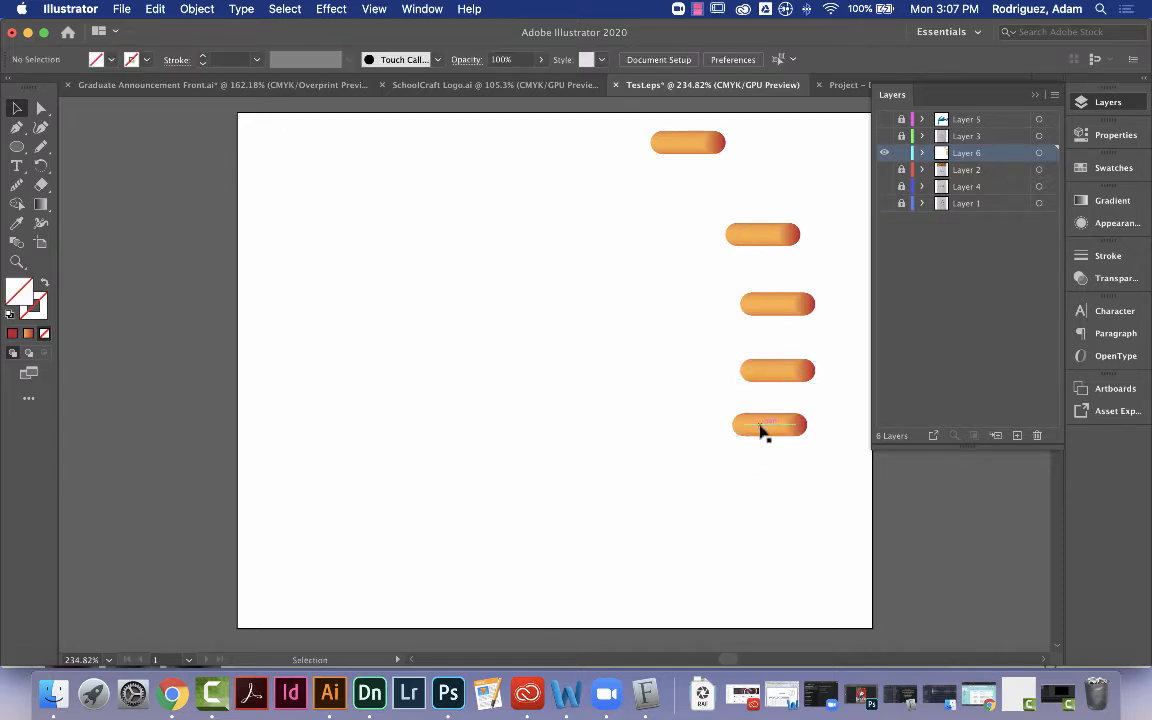
- Set the lowest blend copy to 1000 specified steps
left_click(760, 428)
left_click(214, 9)
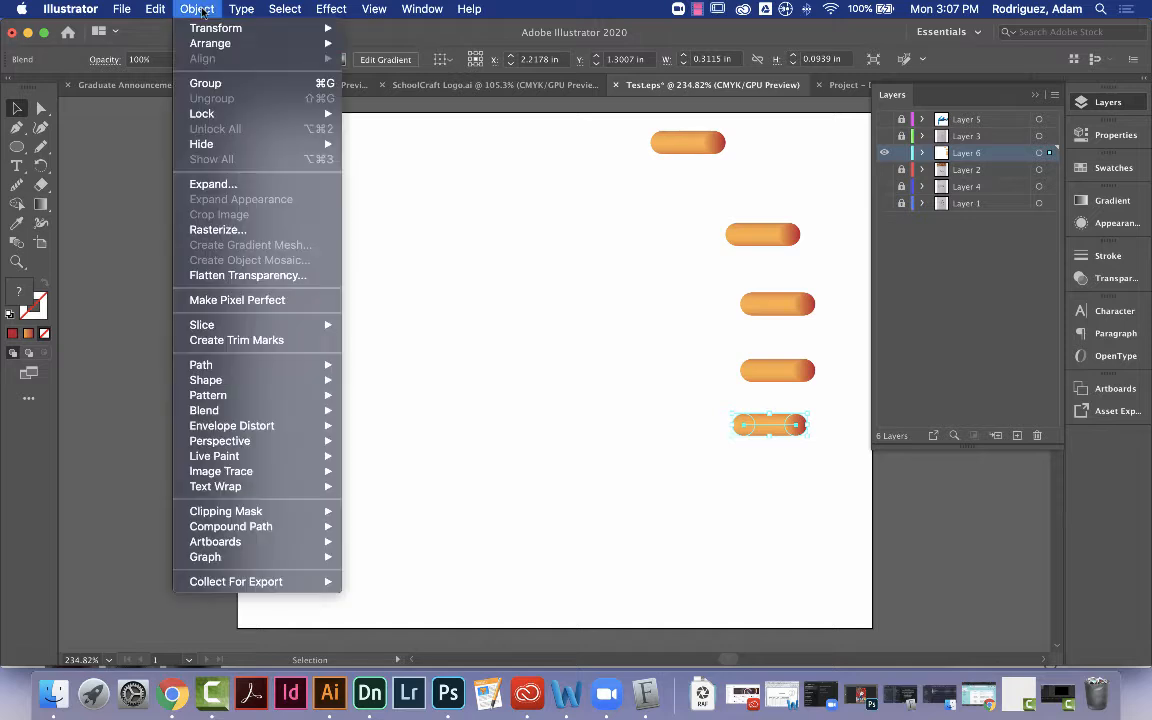
mouse_move(232, 410)
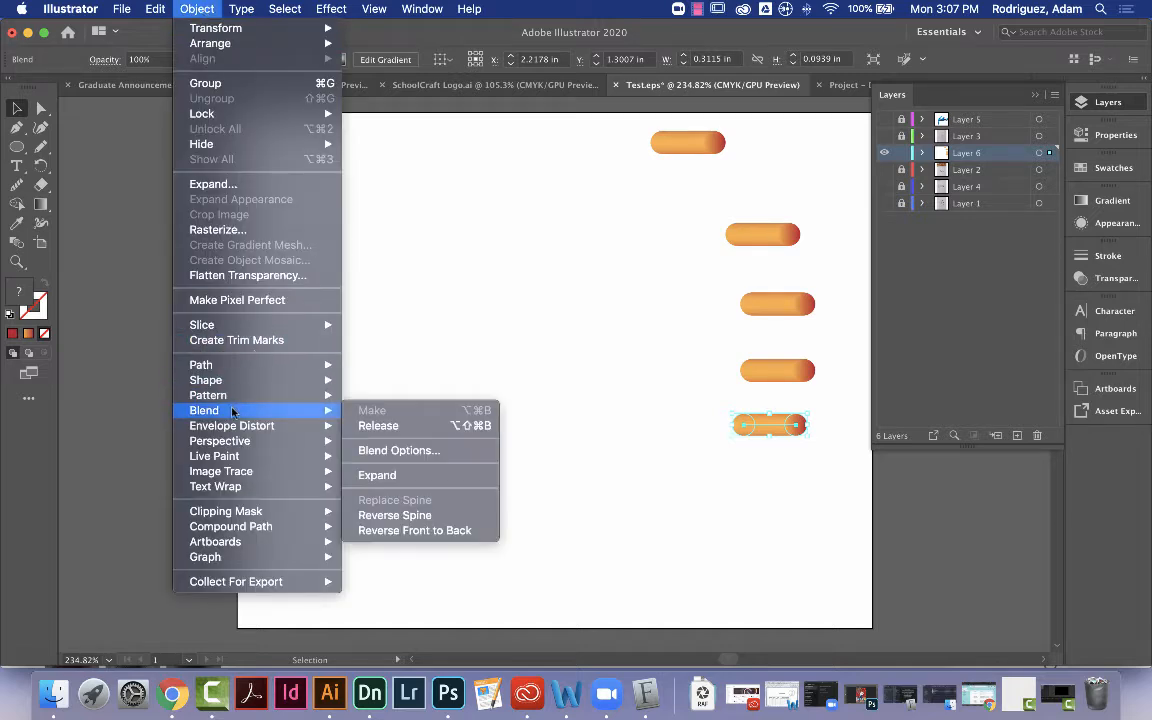
left_click(437, 456)
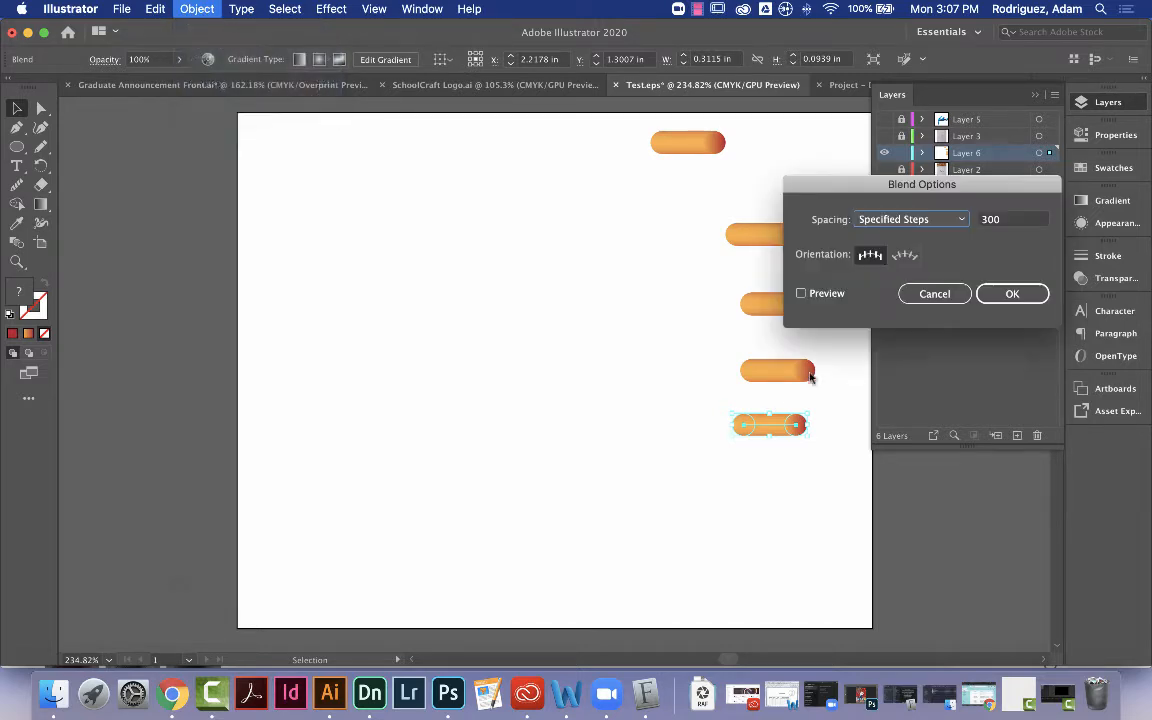
double_click(1003, 220)
type("1")
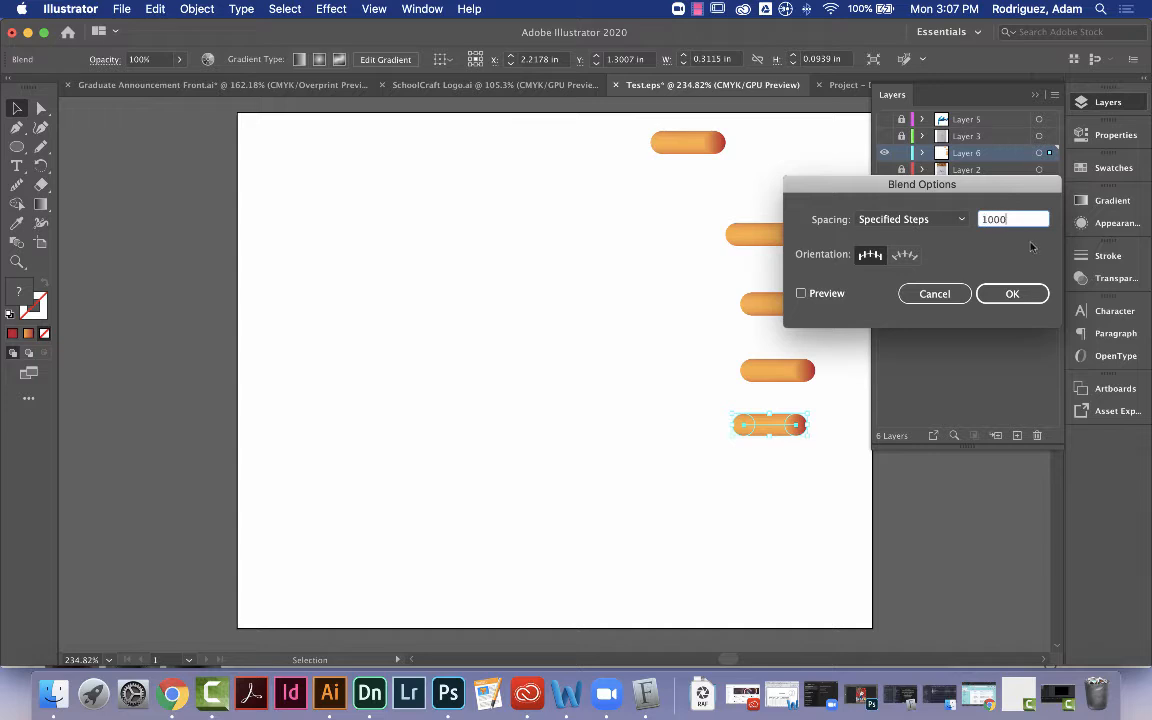
type("000")
left_click(1010, 293)
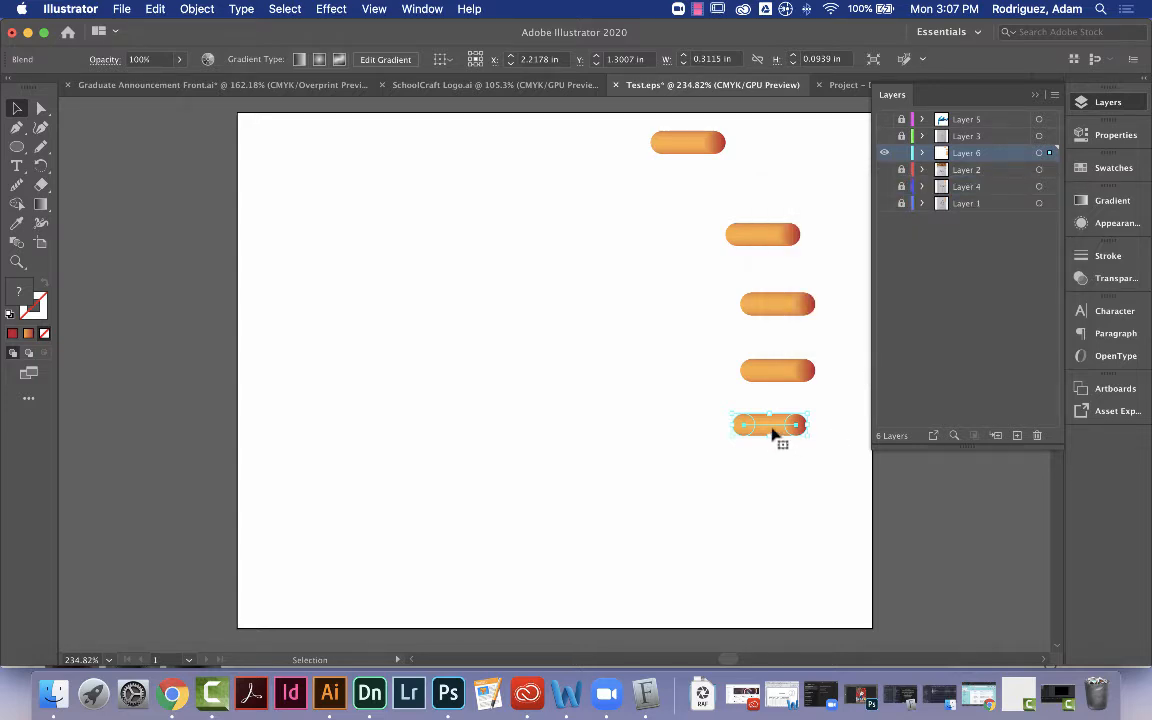
- Show the scan on Layer 2 and trace the connected letters after the H as one Pencil path
left_click(885, 171)
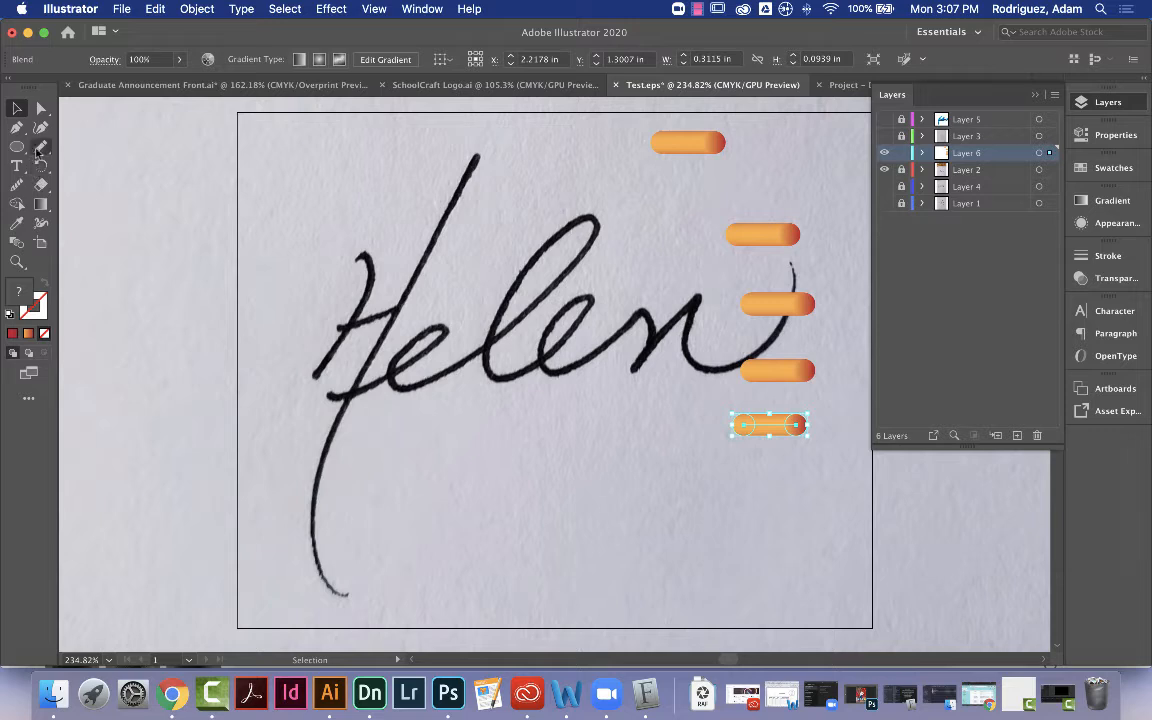
left_click(40, 146)
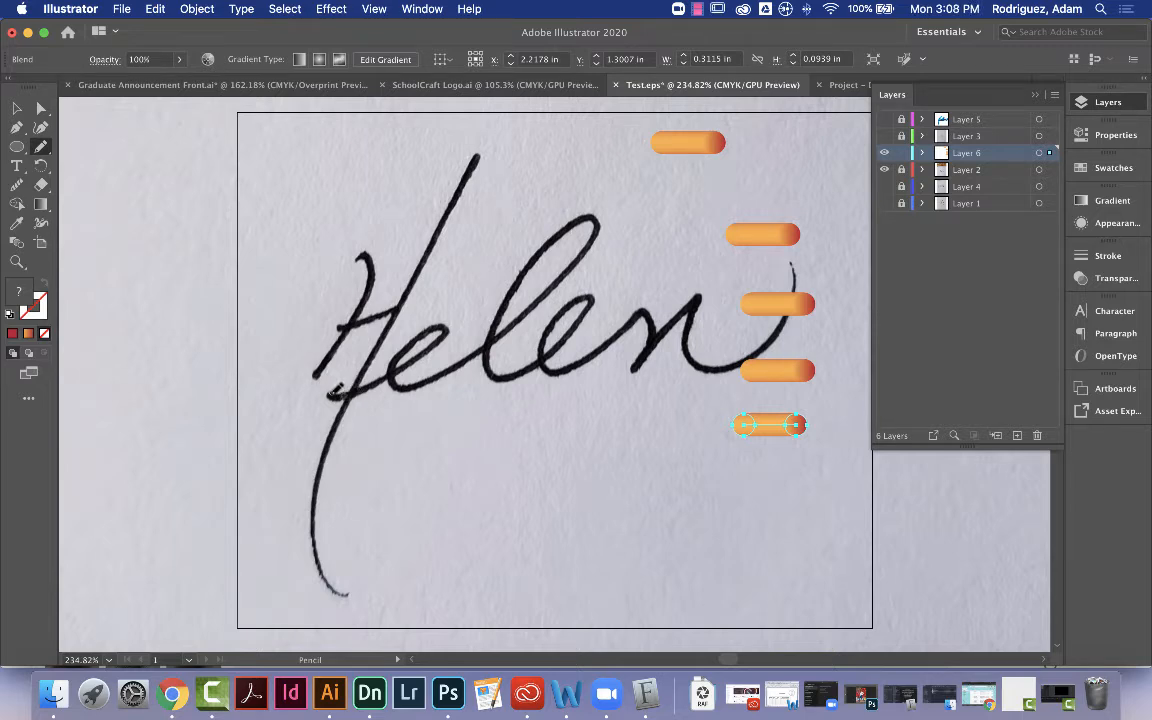
mouse_move(330, 393)
left_mouse_down()
mouse_move(427, 366)
mouse_move(457, 337)
mouse_move(445, 318)
mouse_move(404, 386)
mouse_move(492, 355)
mouse_move(572, 283)
mouse_move(598, 220)
mouse_move(556, 246)
mouse_move(517, 298)
mouse_move(500, 355)
mouse_move(523, 381)
mouse_move(598, 322)
mouse_move(602, 298)
mouse_move(587, 298)
mouse_move(551, 343)
mouse_move(551, 358)
mouse_move(575, 372)
mouse_move(652, 314)
mouse_move(662, 349)
mouse_move(650, 372)
mouse_move(709, 300)
mouse_move(689, 361)
mouse_move(705, 322)
mouse_move(712, 356)
mouse_move(780, 340)
mouse_move(797, 297)
mouse_move(790, 260)
left_mouse_up()
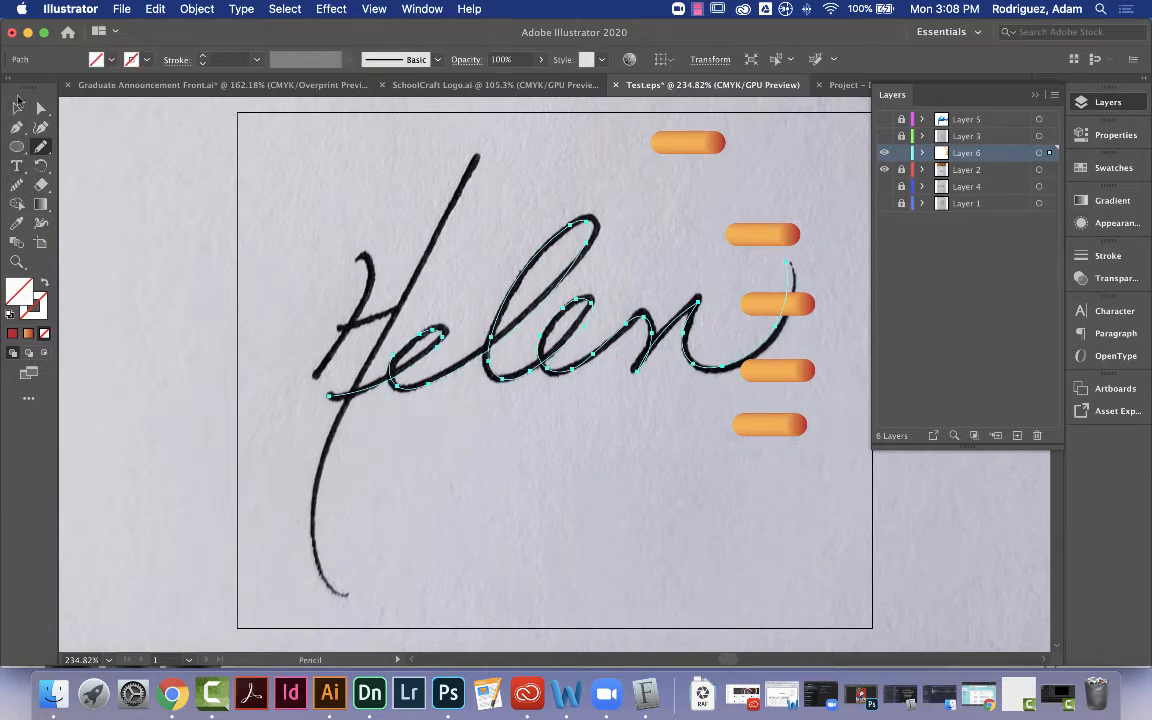
- Replace the spine of the lowest blend copy with the traced path of the connected letters, then deselect it
left_click(17, 104)
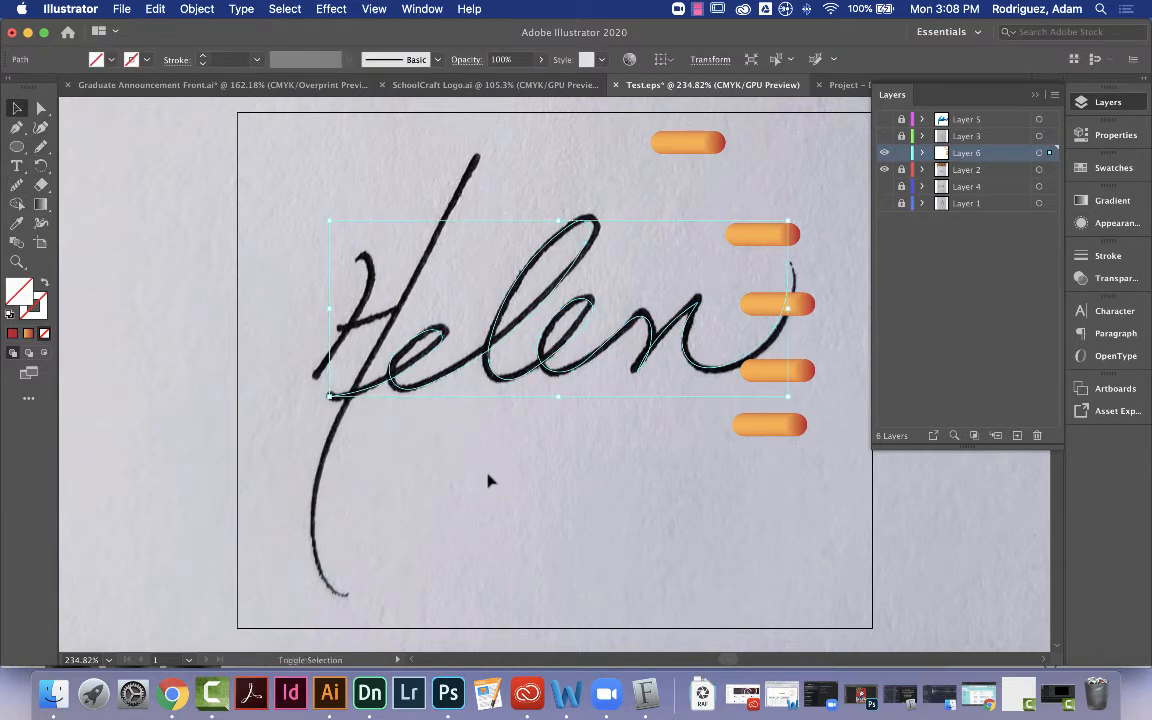
left_click(780, 428, "shift")
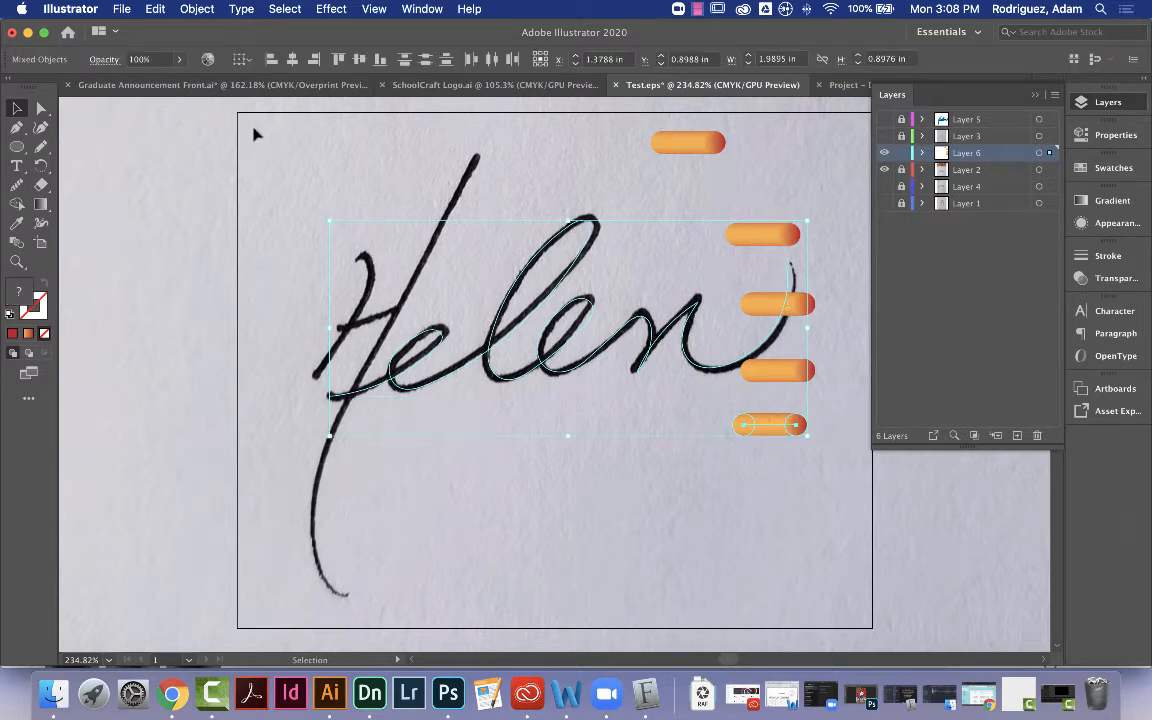
left_click(197, 10)
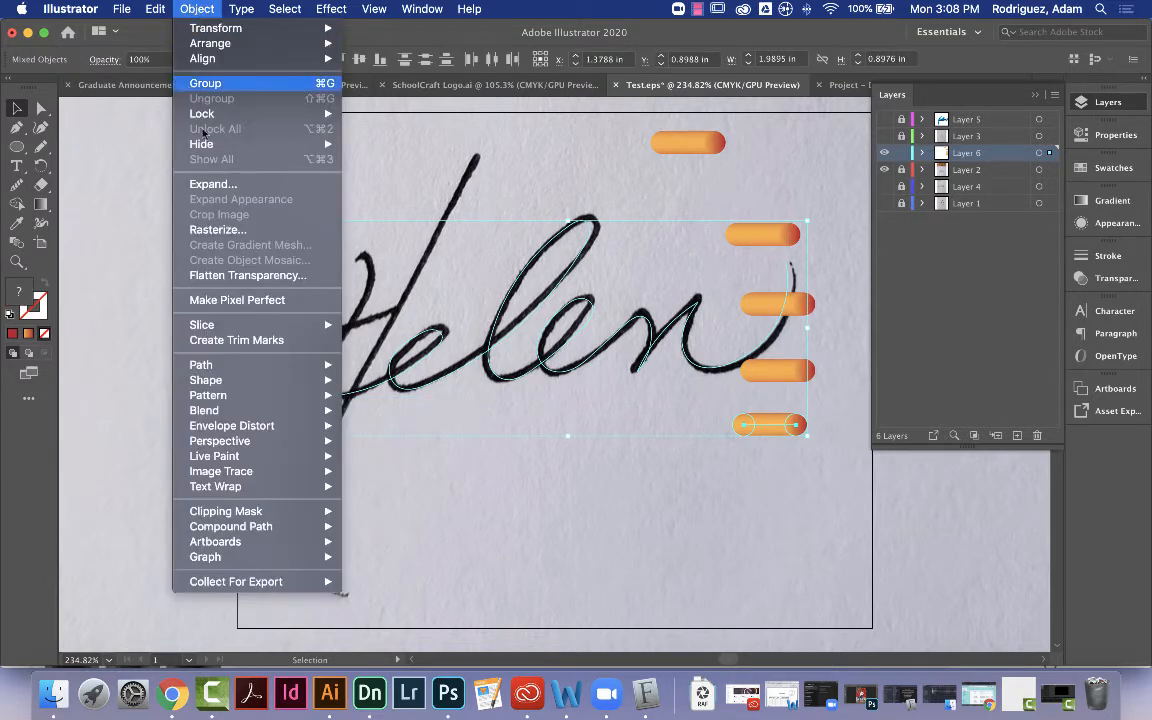
mouse_move(210, 410)
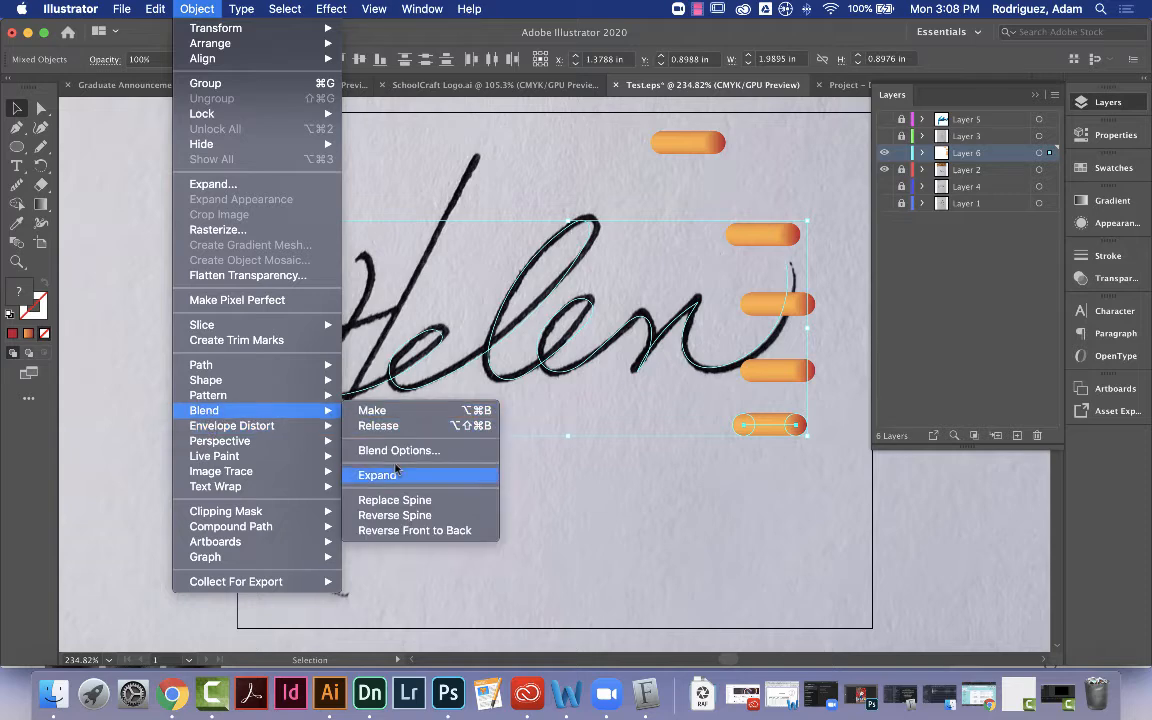
left_click(383, 501)
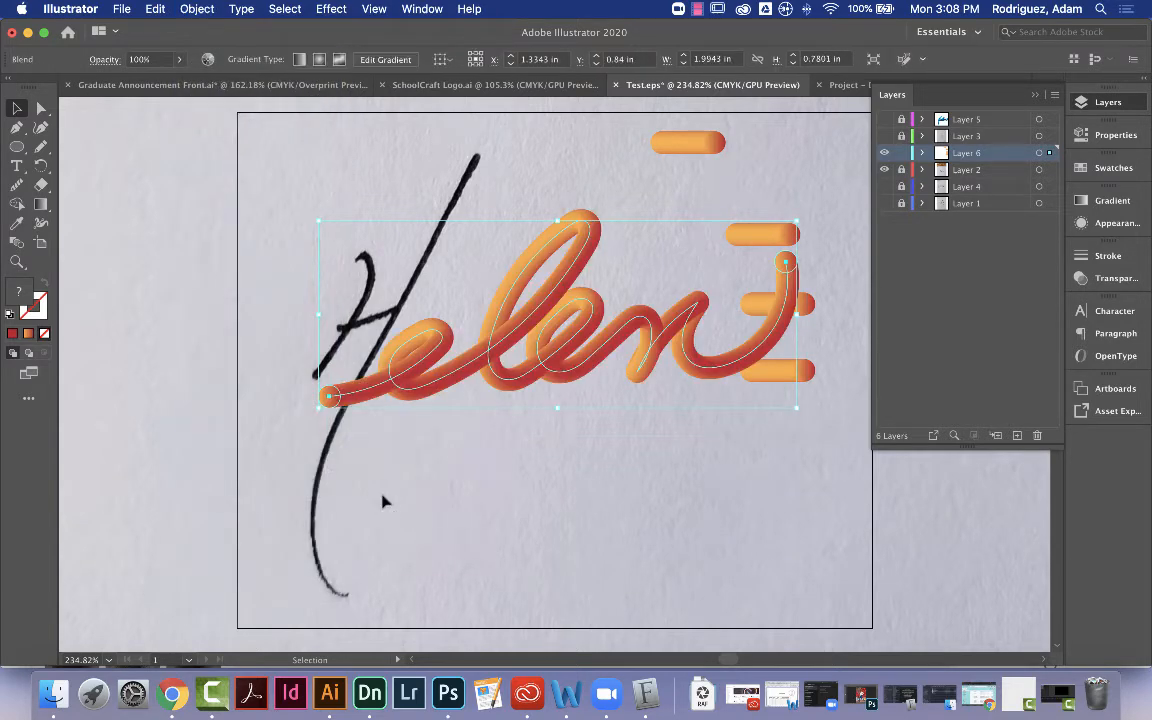
left_click(712, 517)
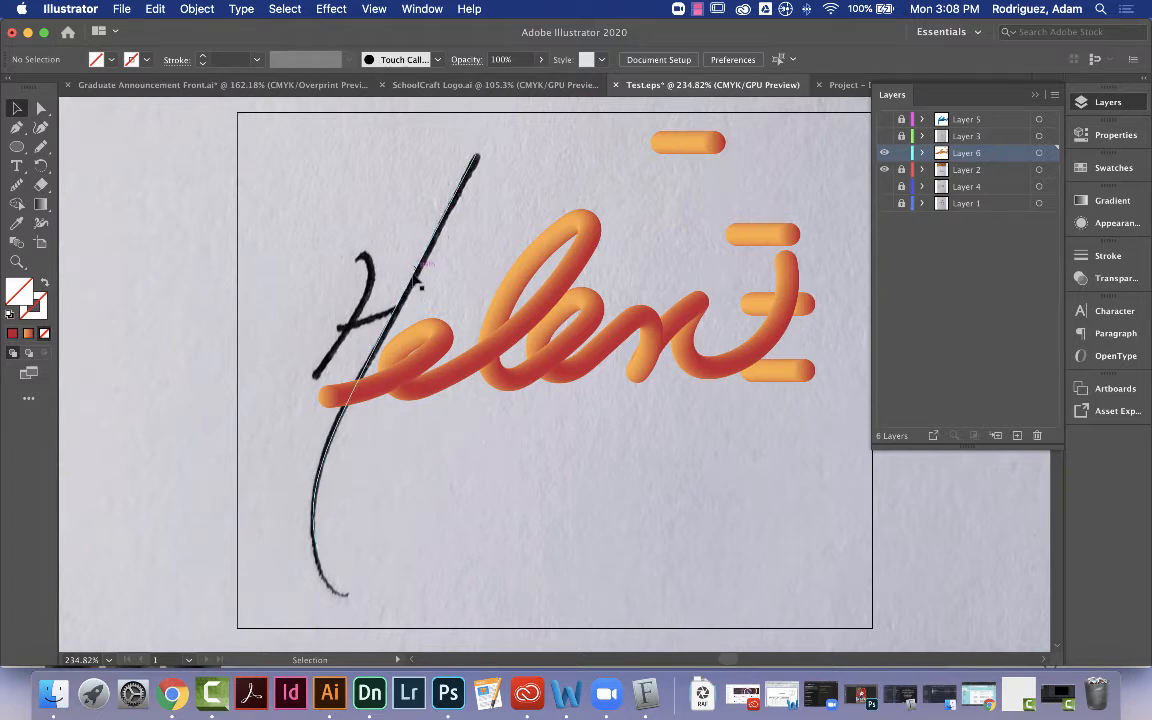
- Replace the spine of the topmost blend with the long H stroke path, then deselect it
left_click(447, 233)
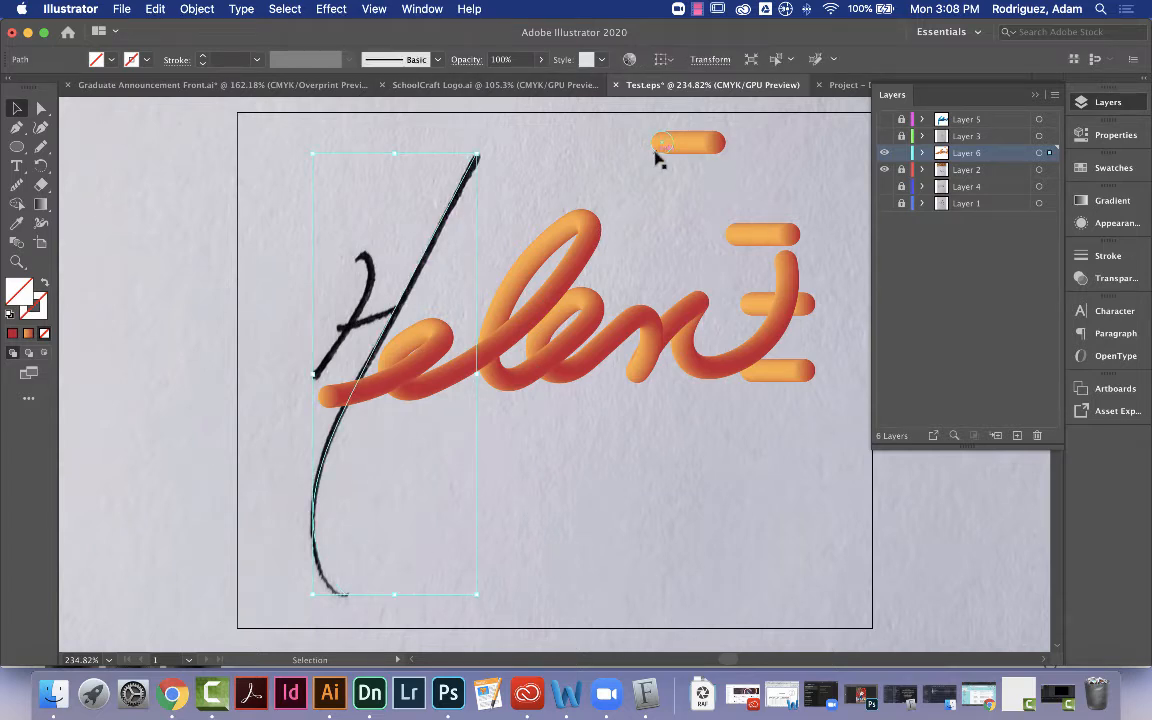
left_click(700, 145, "shift")
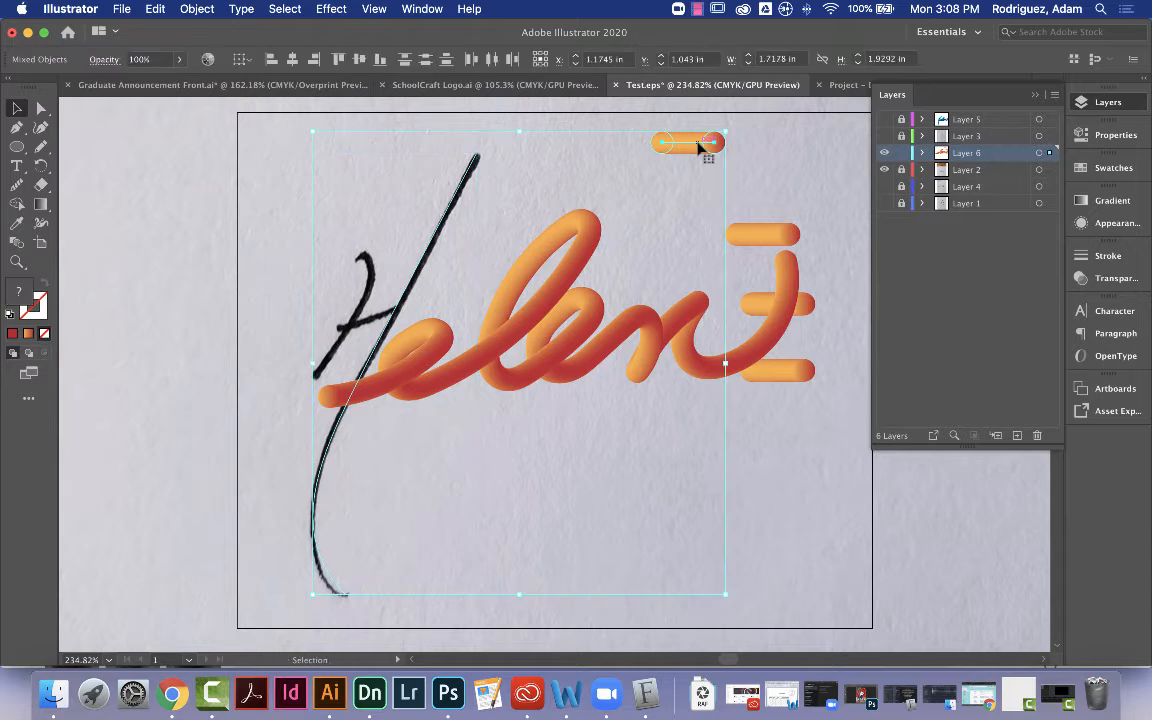
left_click(196, 9)
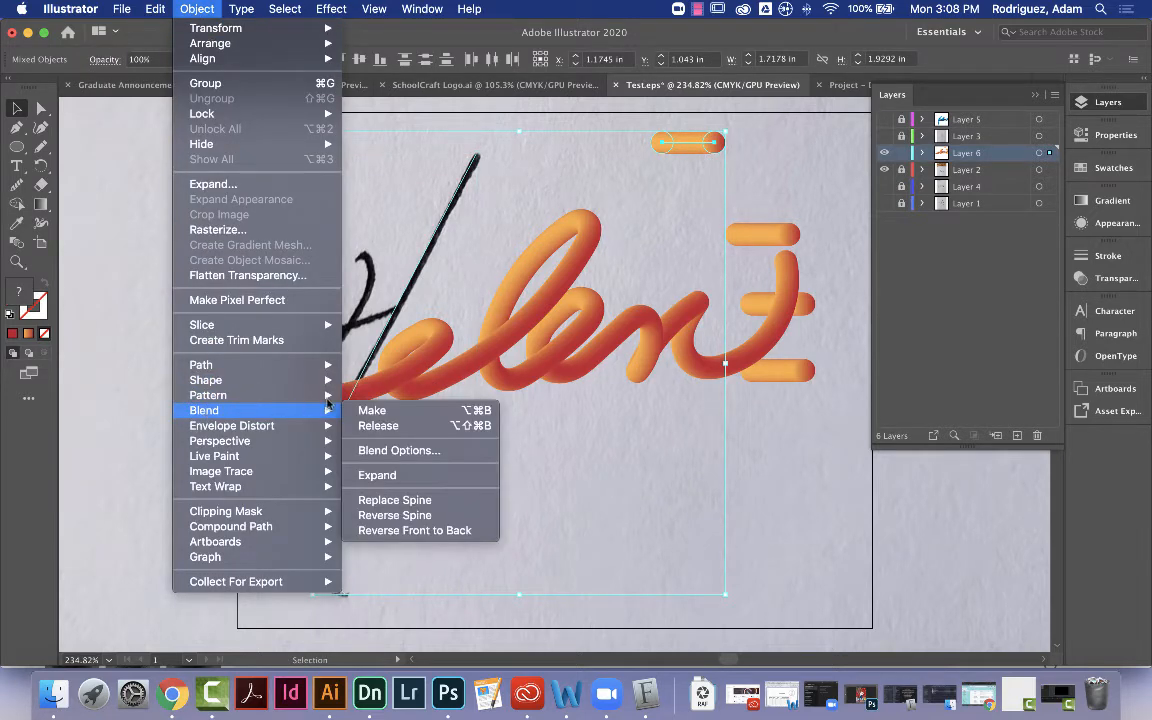
left_click(378, 499)
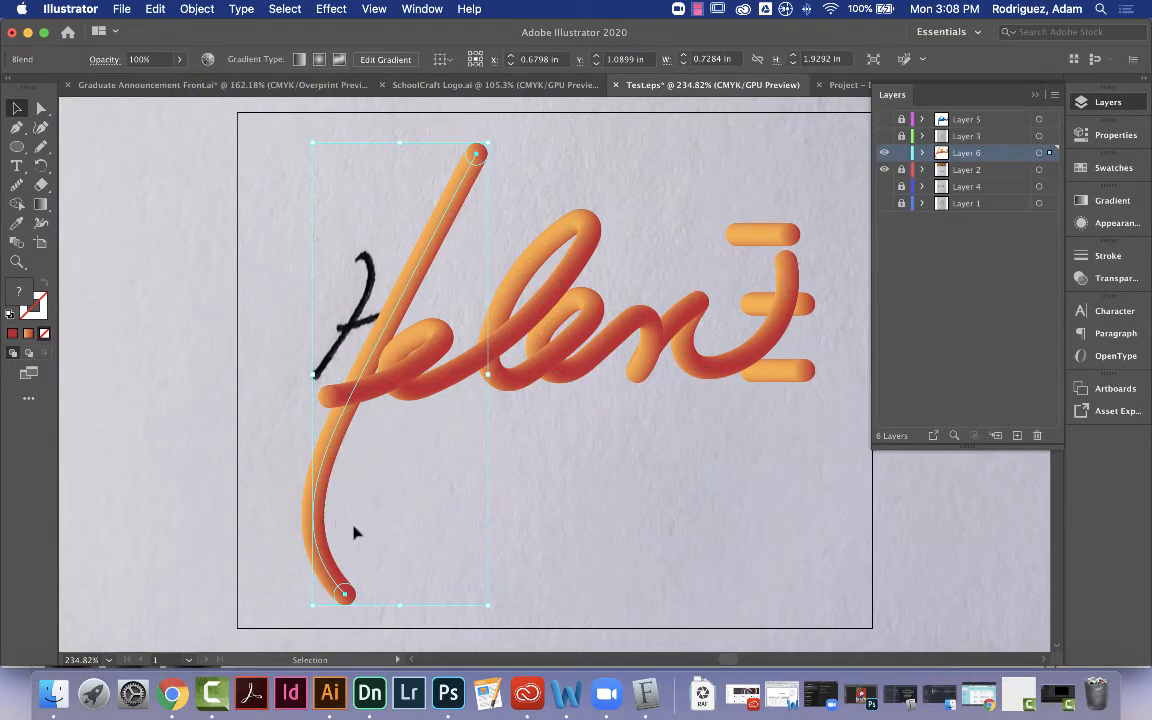
left_click(621, 511)
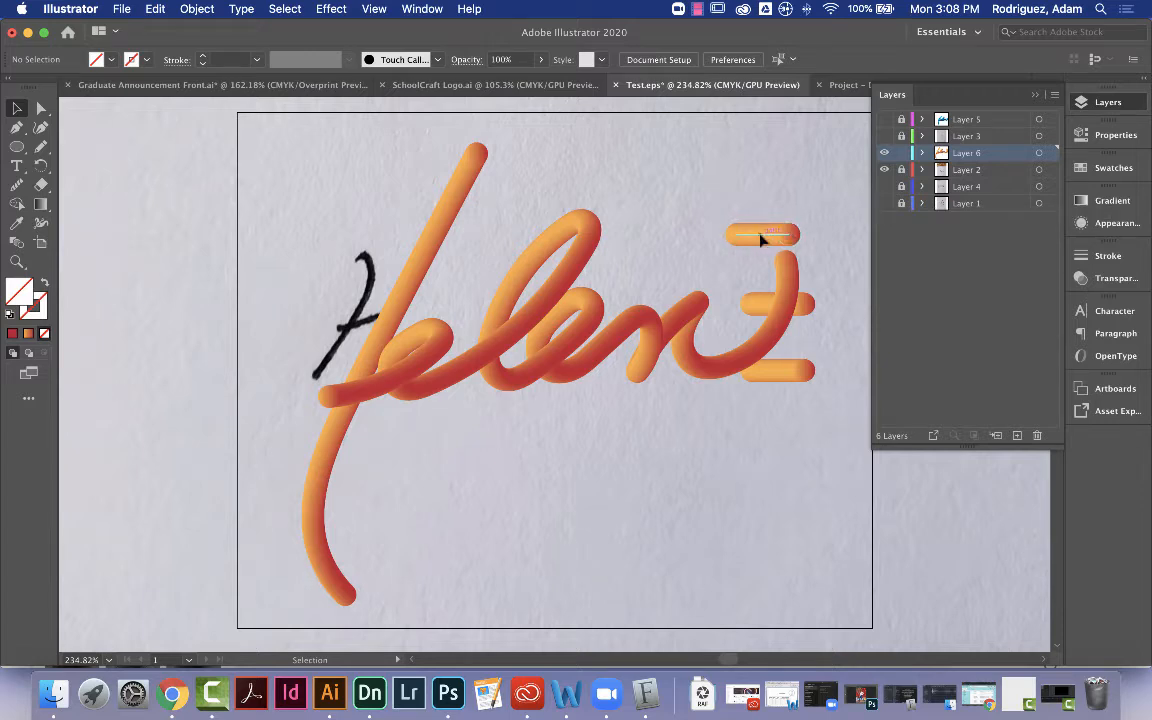
- Move the three spare blends away from the last letter into the empty area below the lettering
left_click_drag(764, 236, 670, 543)
left_click_drag(779, 386, 781, 556)
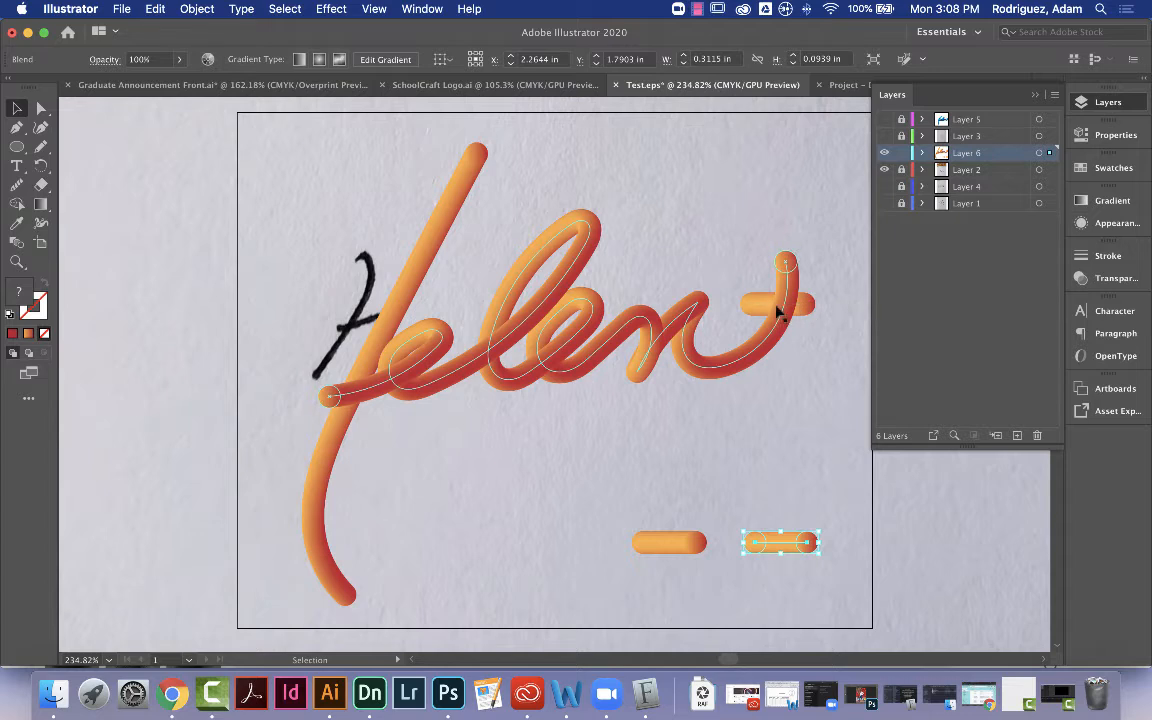
left_click_drag(767, 316, 751, 478)
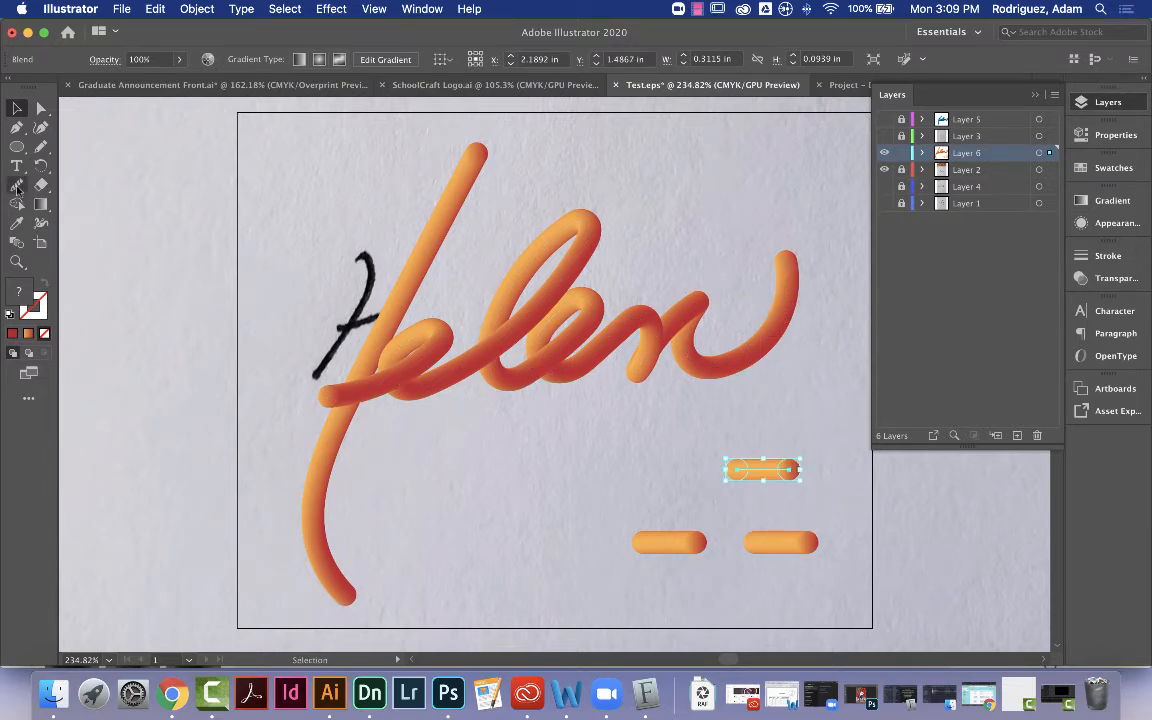
- Trace the H's short left stroke with the Pencil and replace the spine of the uppermost spare blend with that path
left_click(43, 147)
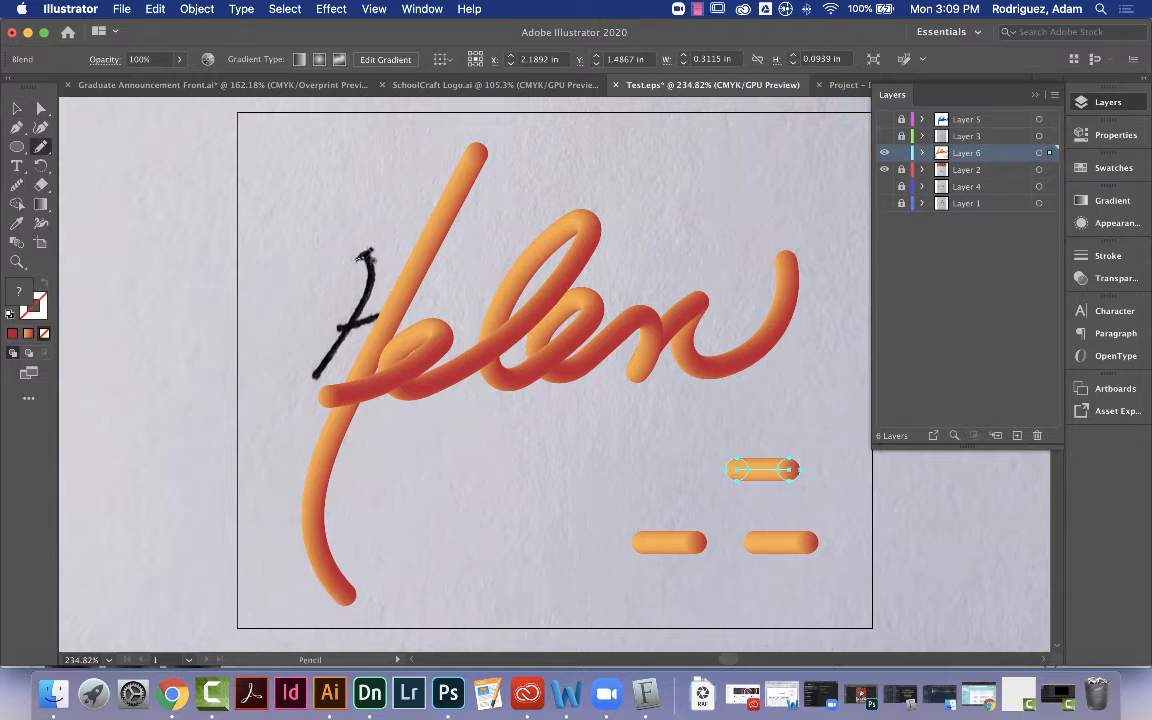
mouse_move(359, 259)
left_mouse_down()
mouse_move(371, 281)
mouse_move(362, 317)
mouse_move(318, 376)
left_mouse_up()
left_click(17, 108)
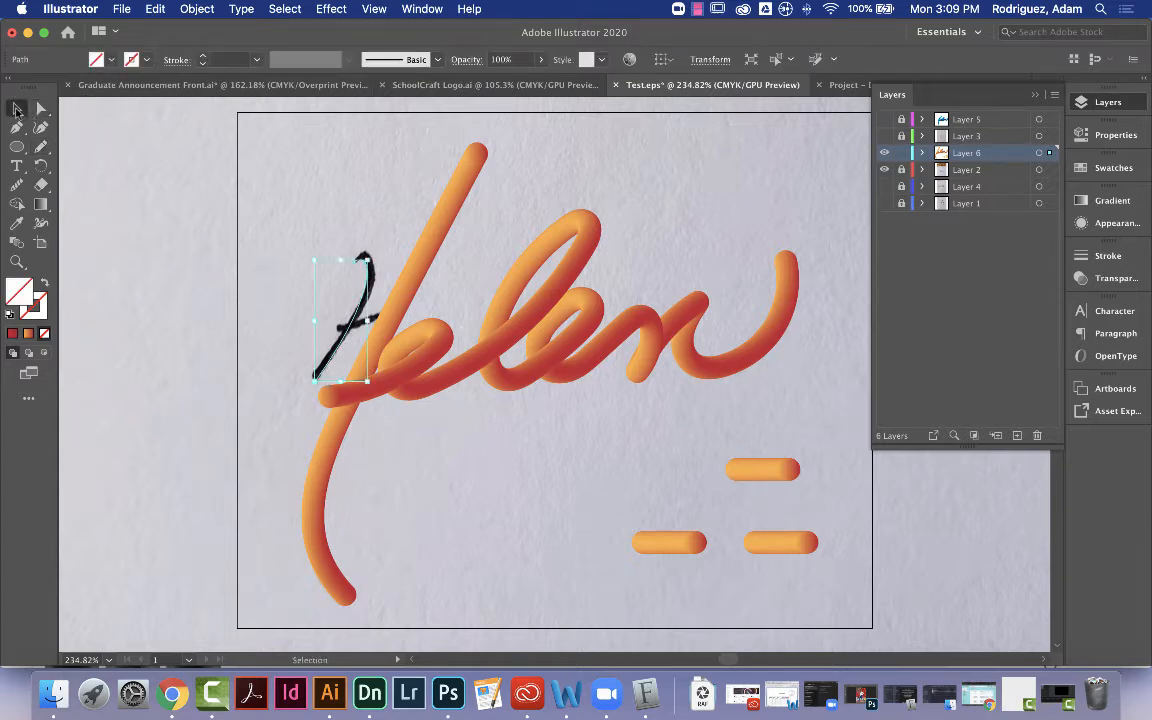
left_click(757, 476, "shift")
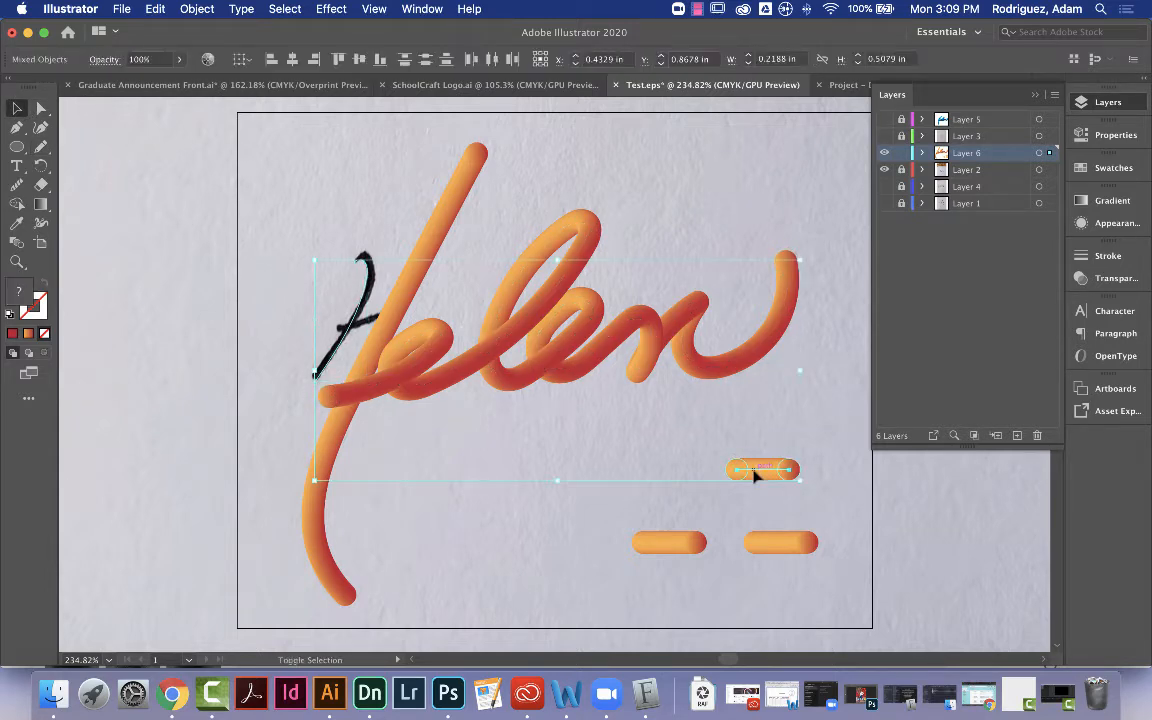
left_click(211, 12)
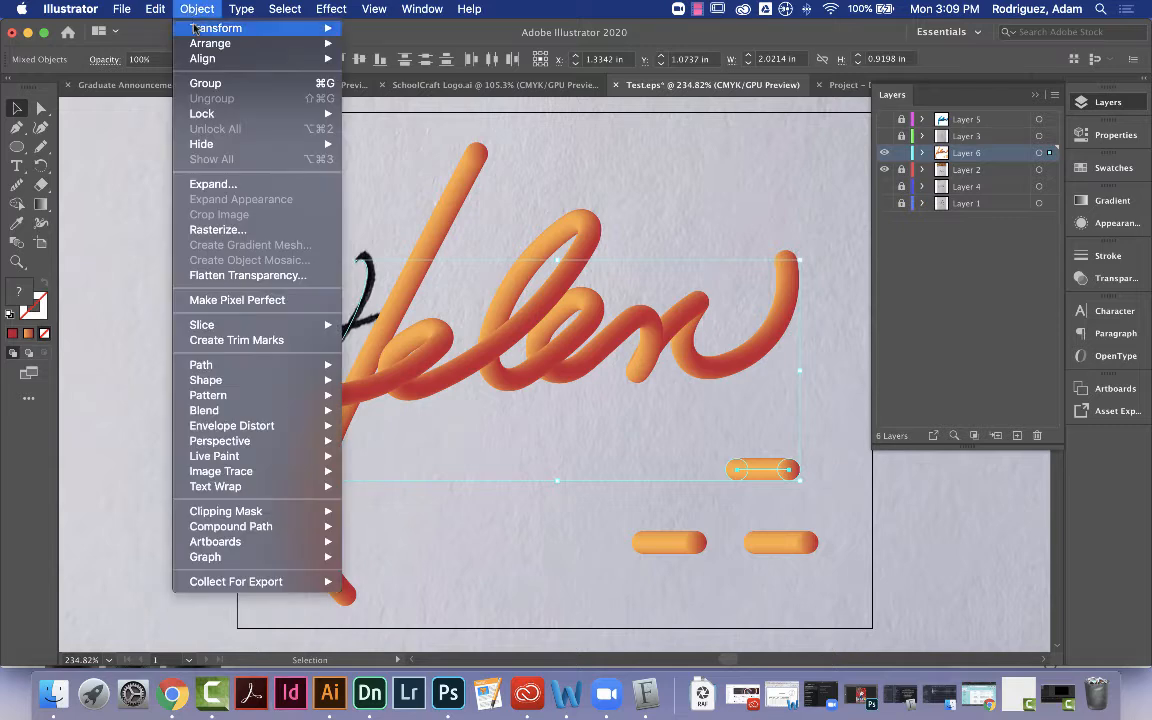
mouse_move(226, 410)
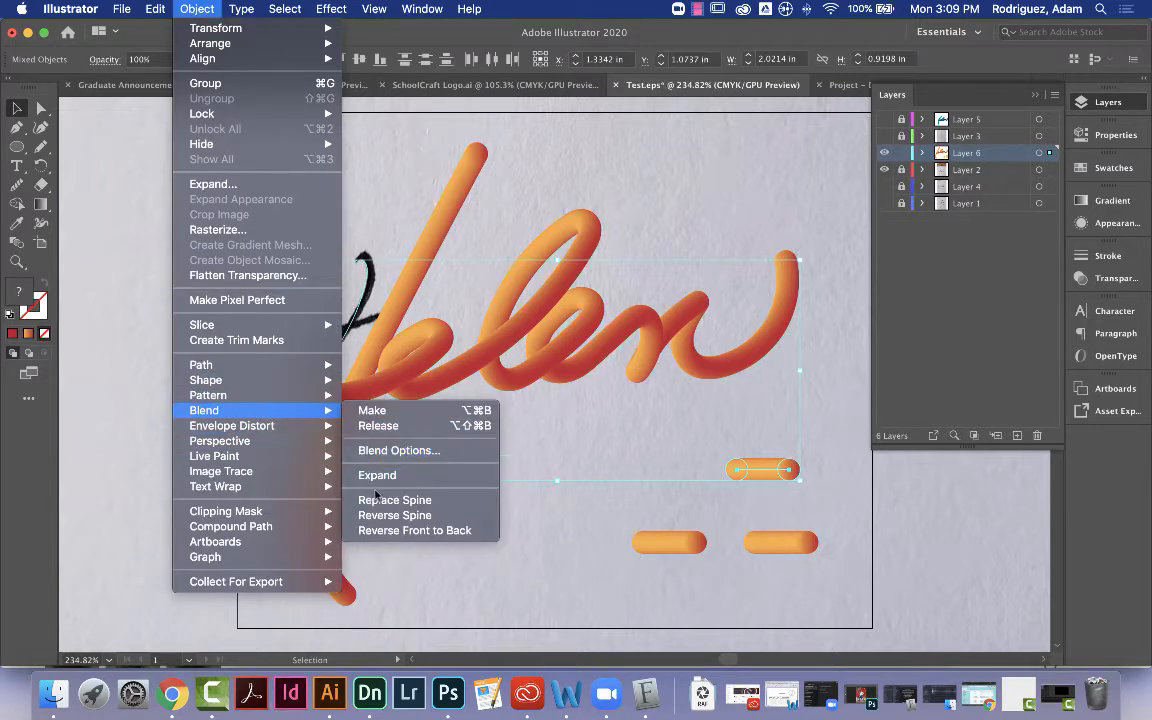
left_click(376, 500)
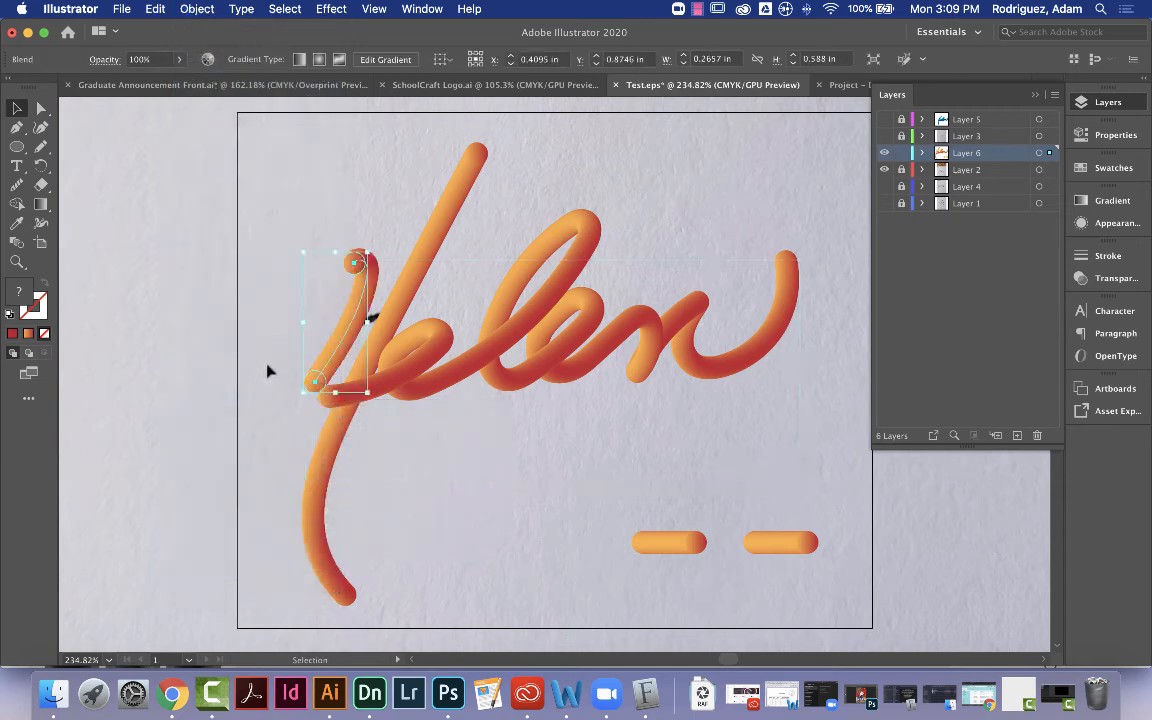
- Trace the H's crossbar with the Pencil, from the short left stroke across to the long stroke
left_click(247, 318)
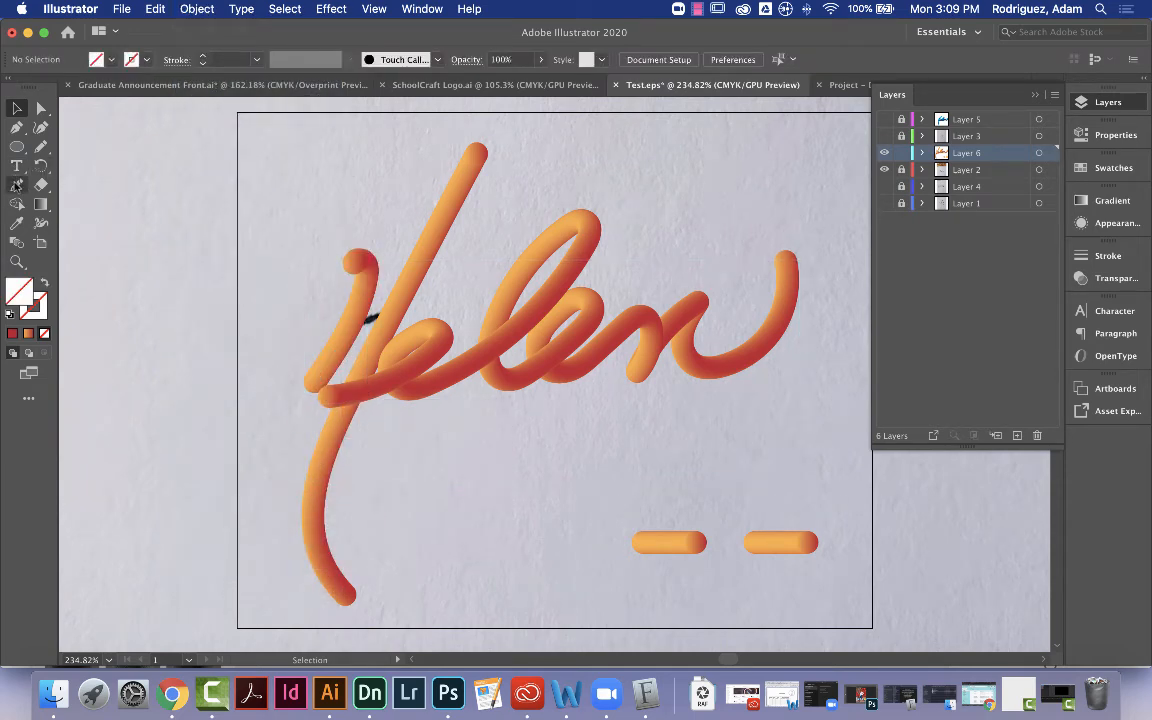
left_click(43, 146)
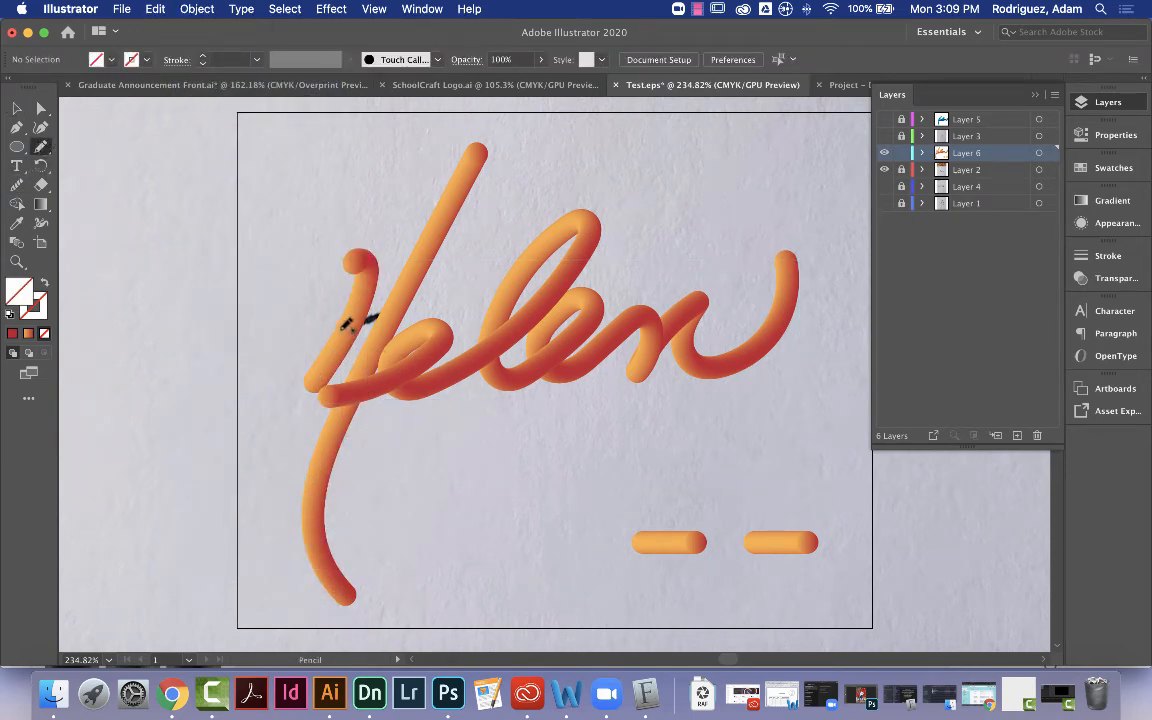
left_click_drag(343, 326, 402, 310)
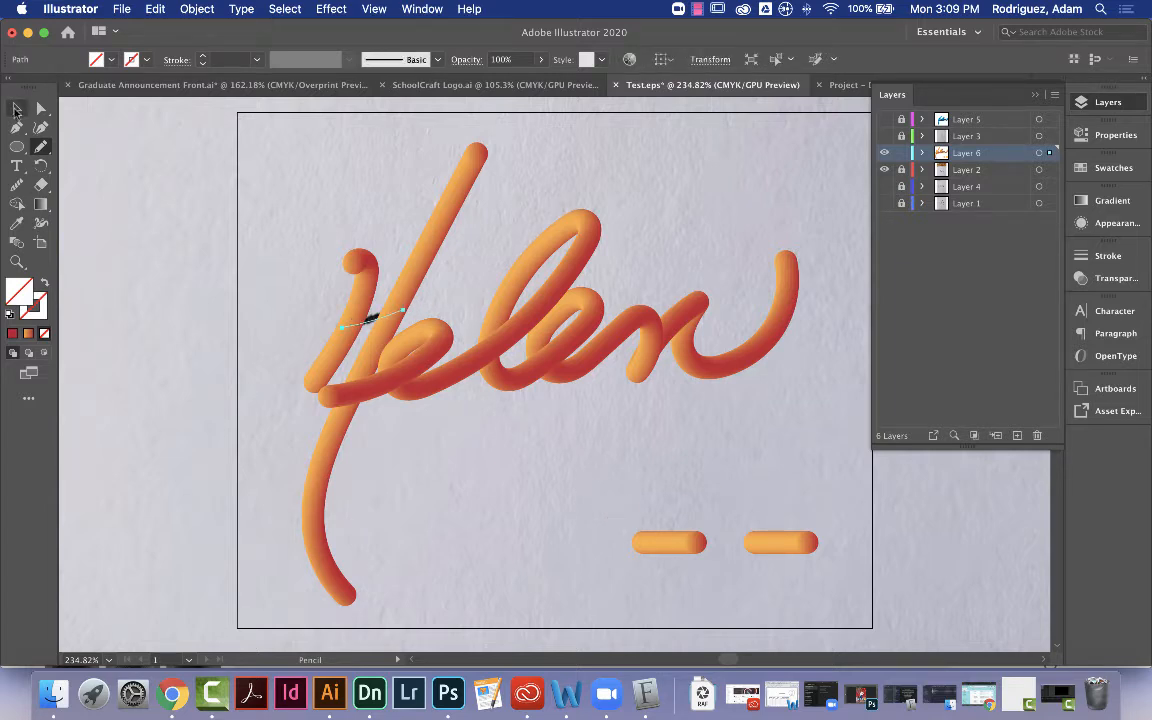
- Replace the spine of the right-hand spare blend with the traced crossbar path, then deselect it
left_click(16, 108)
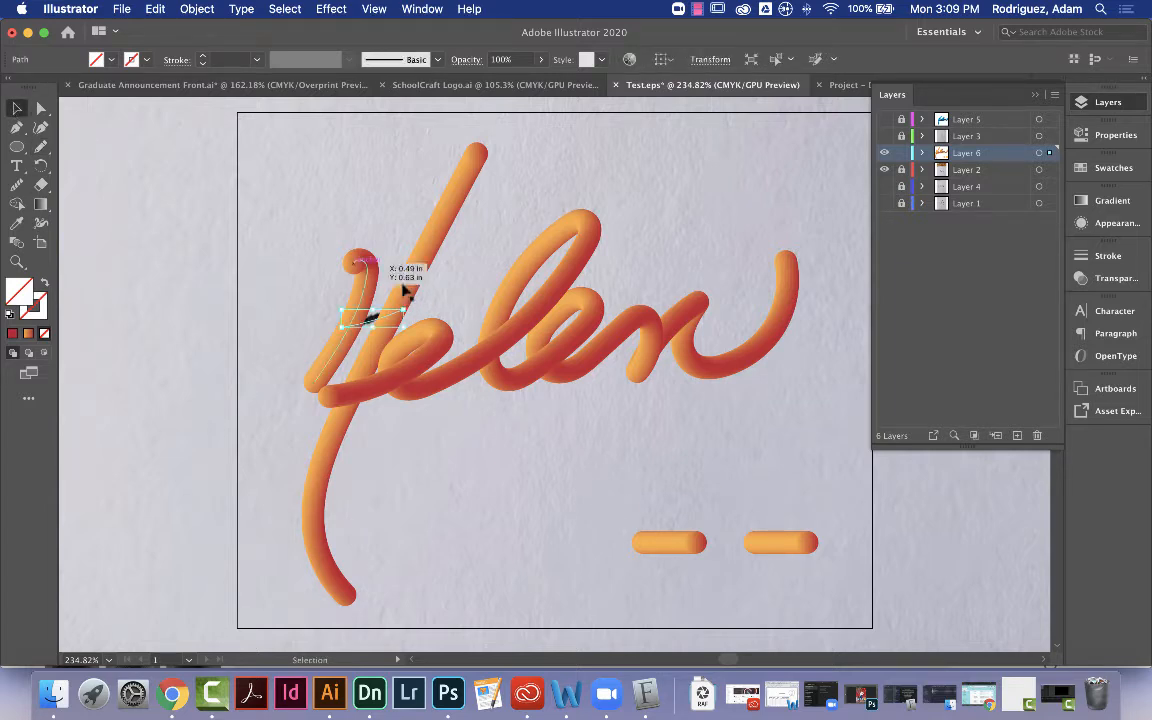
left_click(778, 547, "shift")
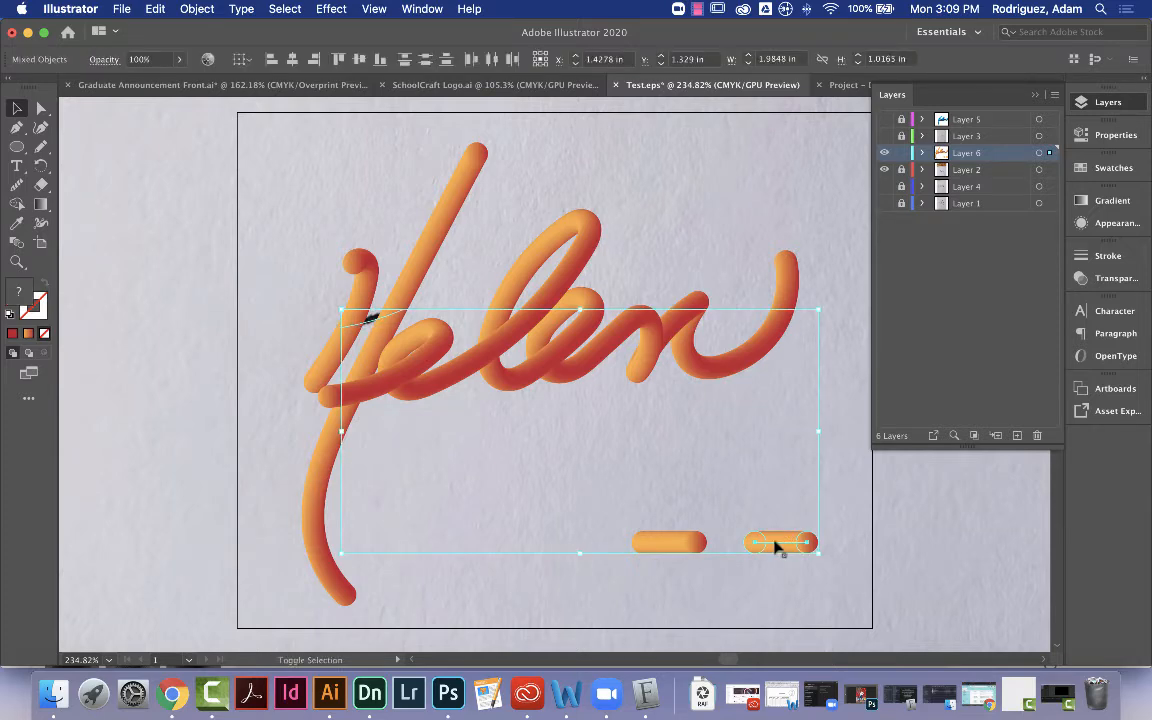
left_click(197, 9)
mouse_move(230, 410)
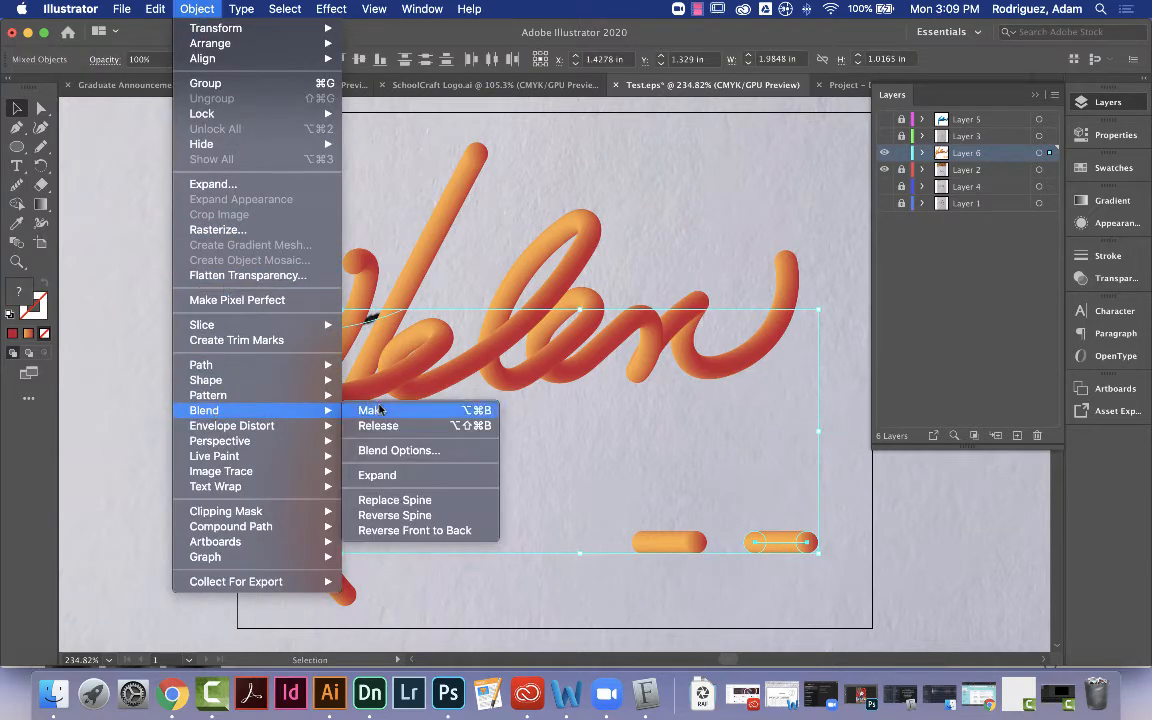
left_click(380, 500)
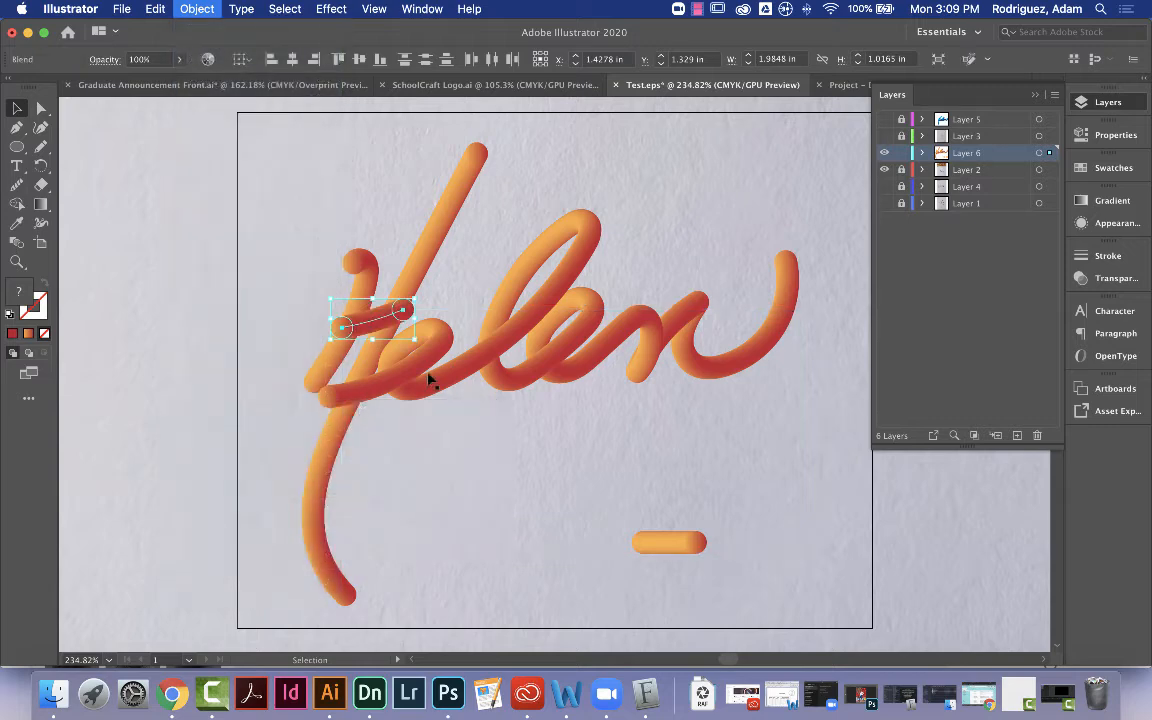
left_click(745, 484)
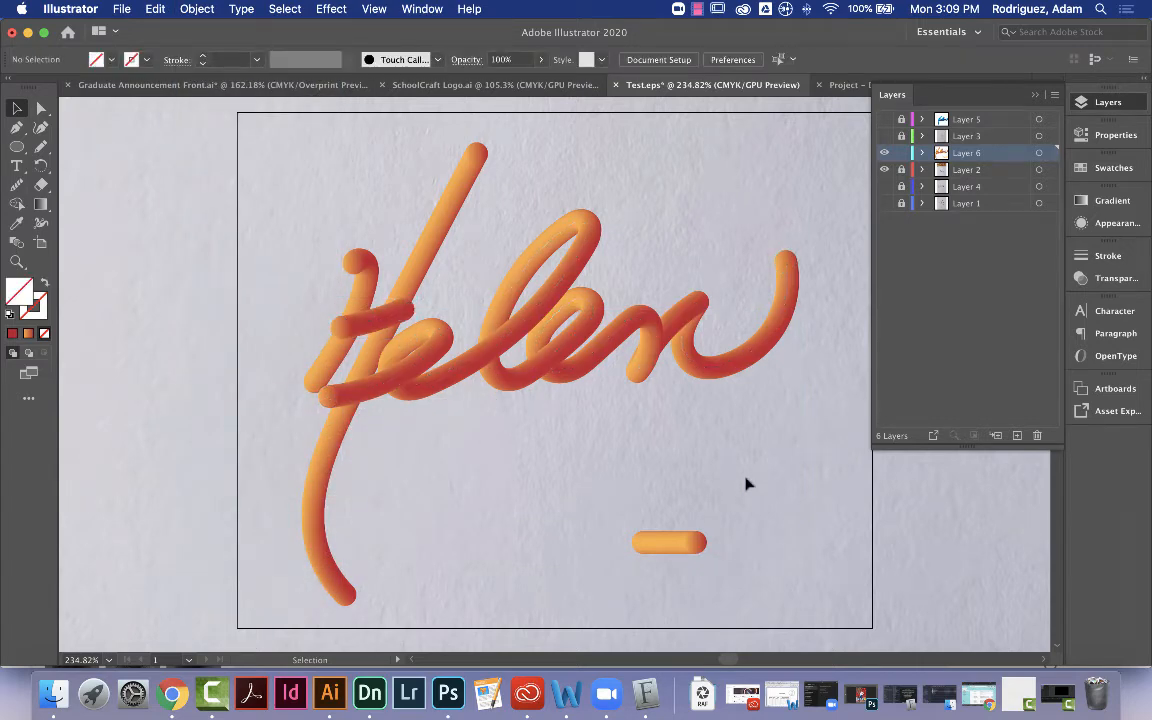
- Delete the remaining spare blend and switch the display from the orange lettering on Layer 6 to the blue version on Layer 5
left_click(645, 540)
key("Delete")
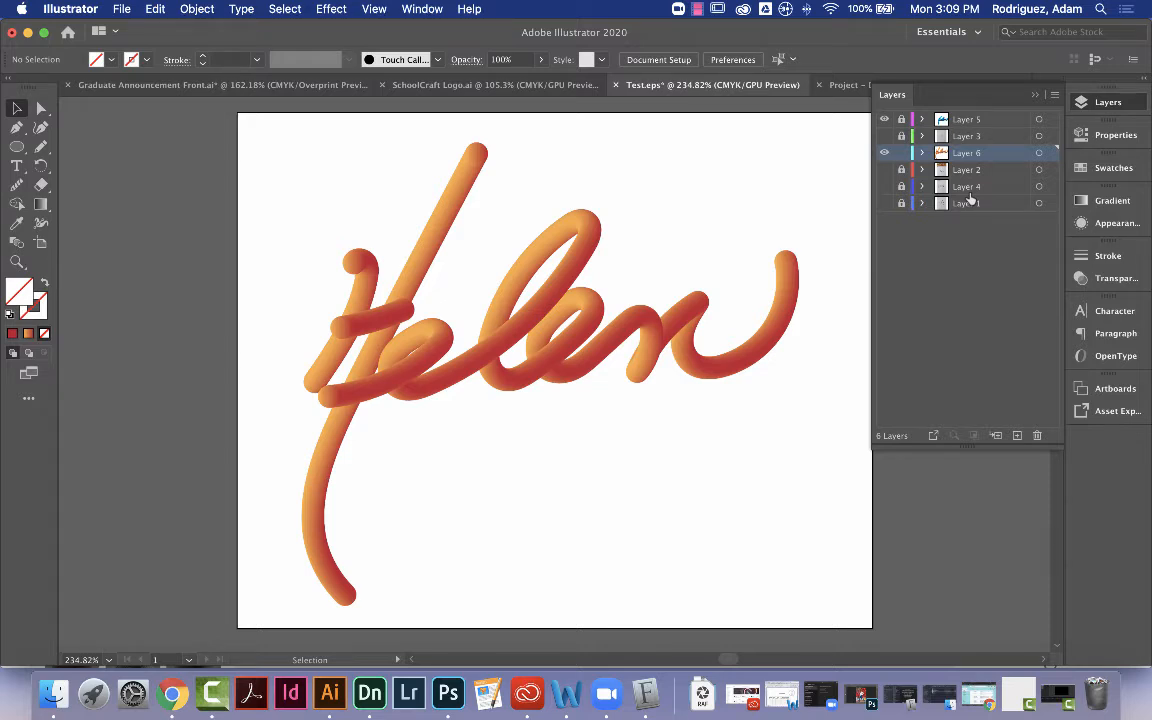
left_click(884, 153)
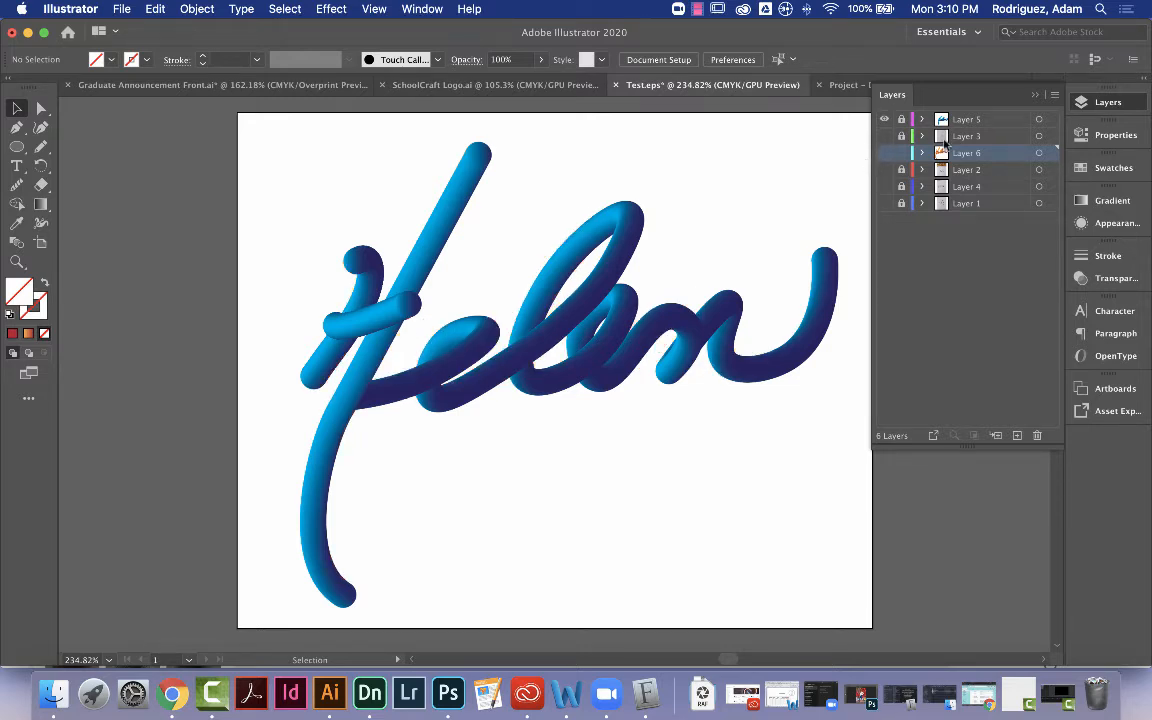
left_click(962, 121)
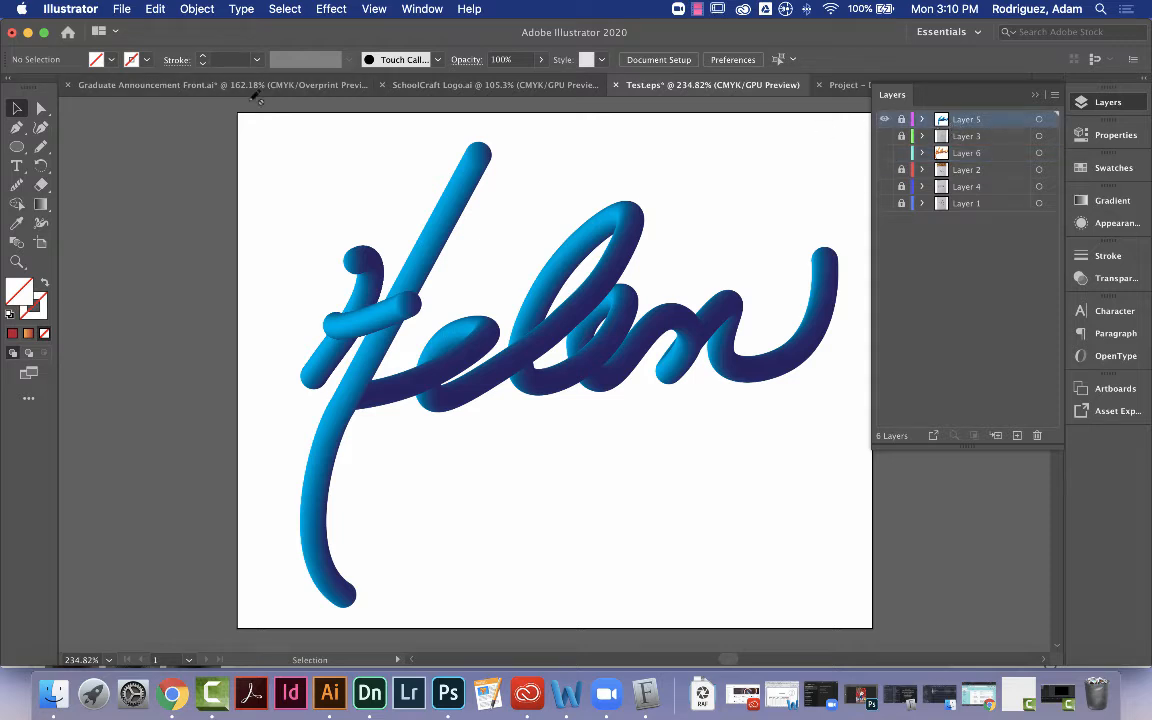
- Save the document to the Desktop in Adobe Illustrator (ai) format with the lettered name as file name, keeping the Illustrator 2020 options
left_click(124, 10)
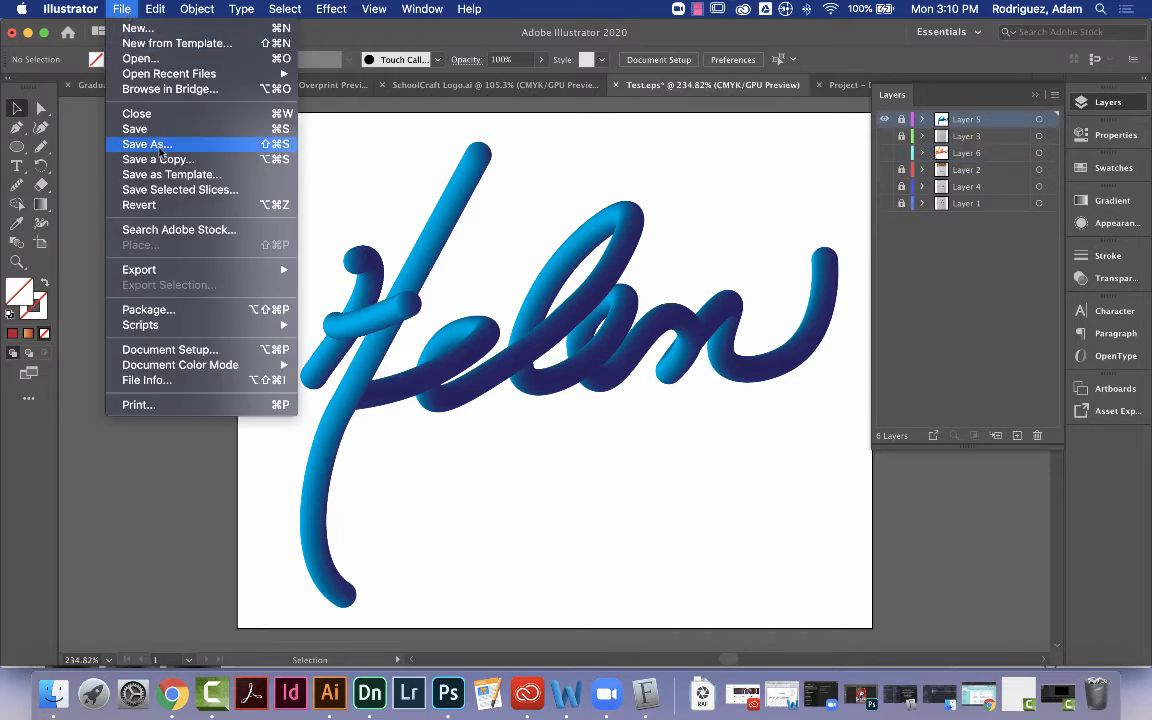
left_click(229, 146)
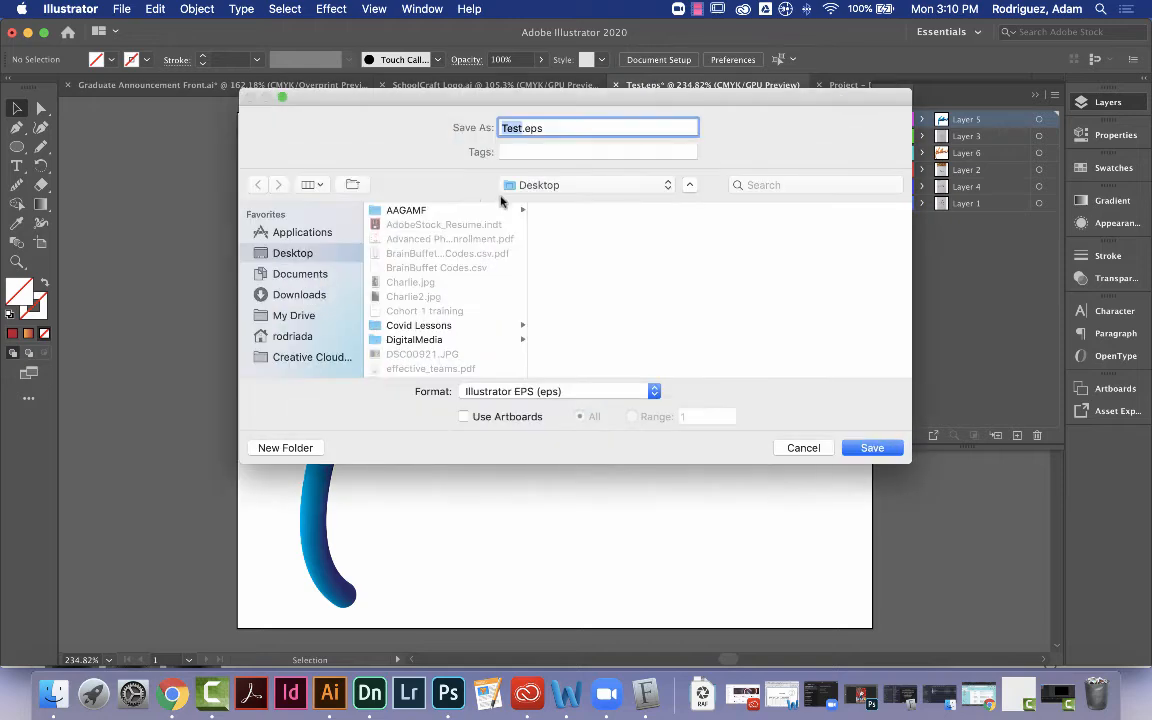
left_click(512, 391)
left_click(515, 373)
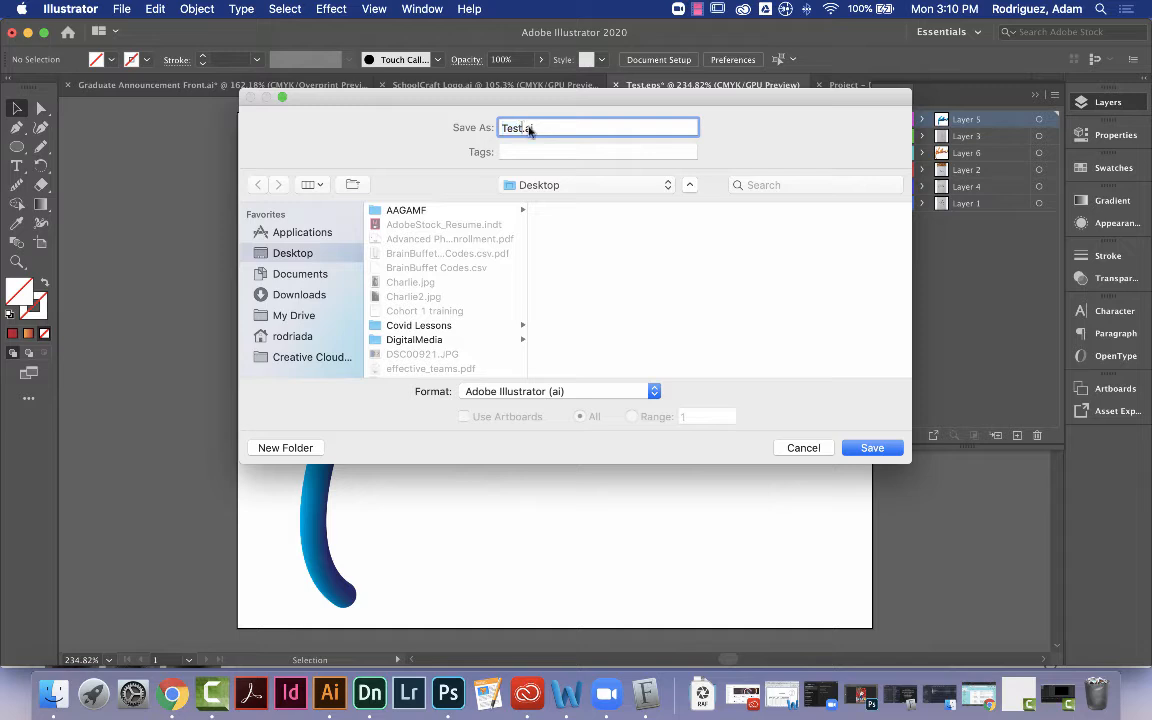
type("T")
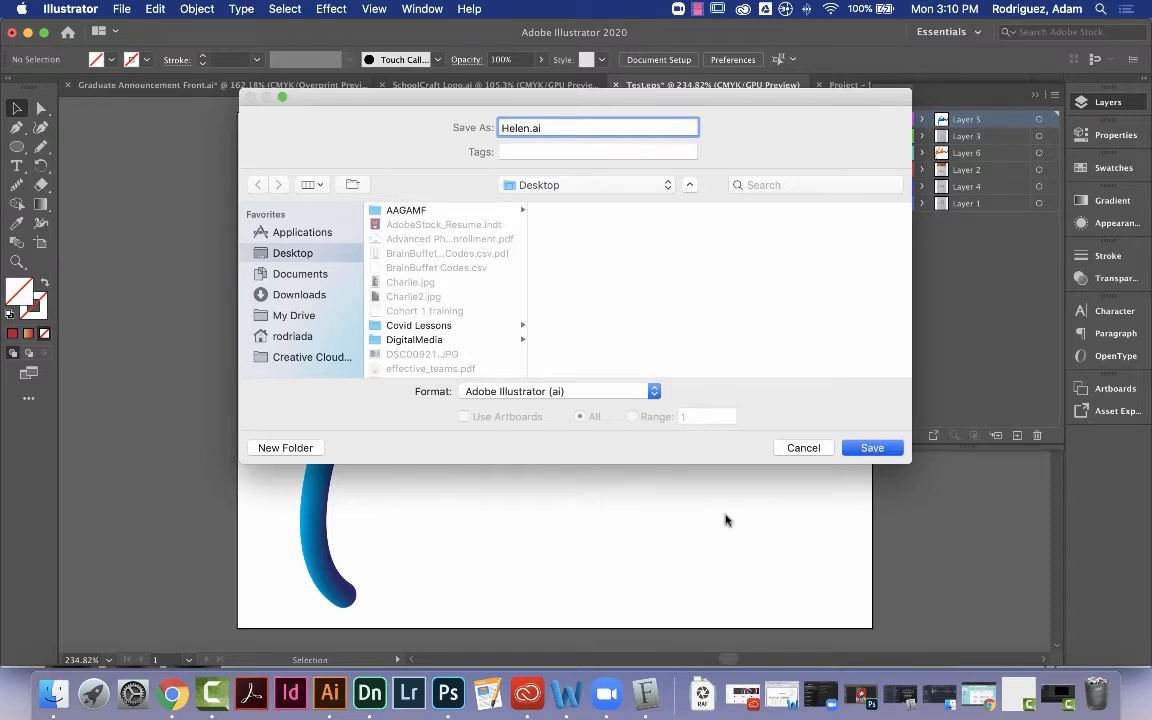
key("Return")
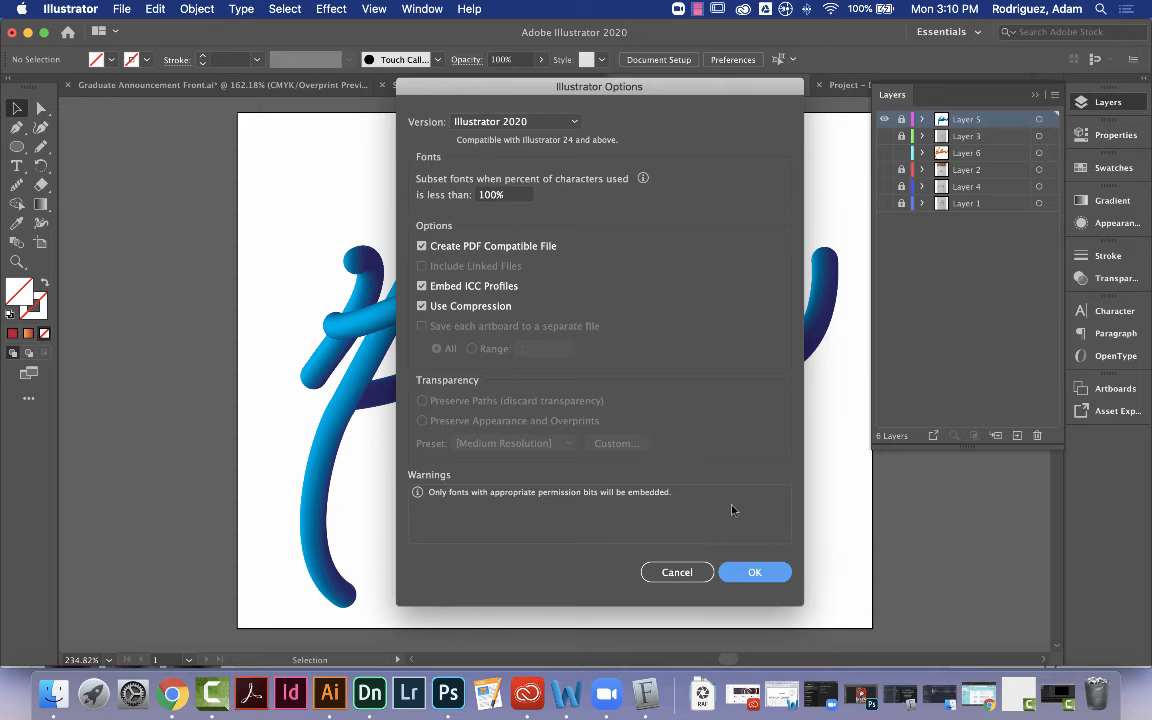
key("Return")
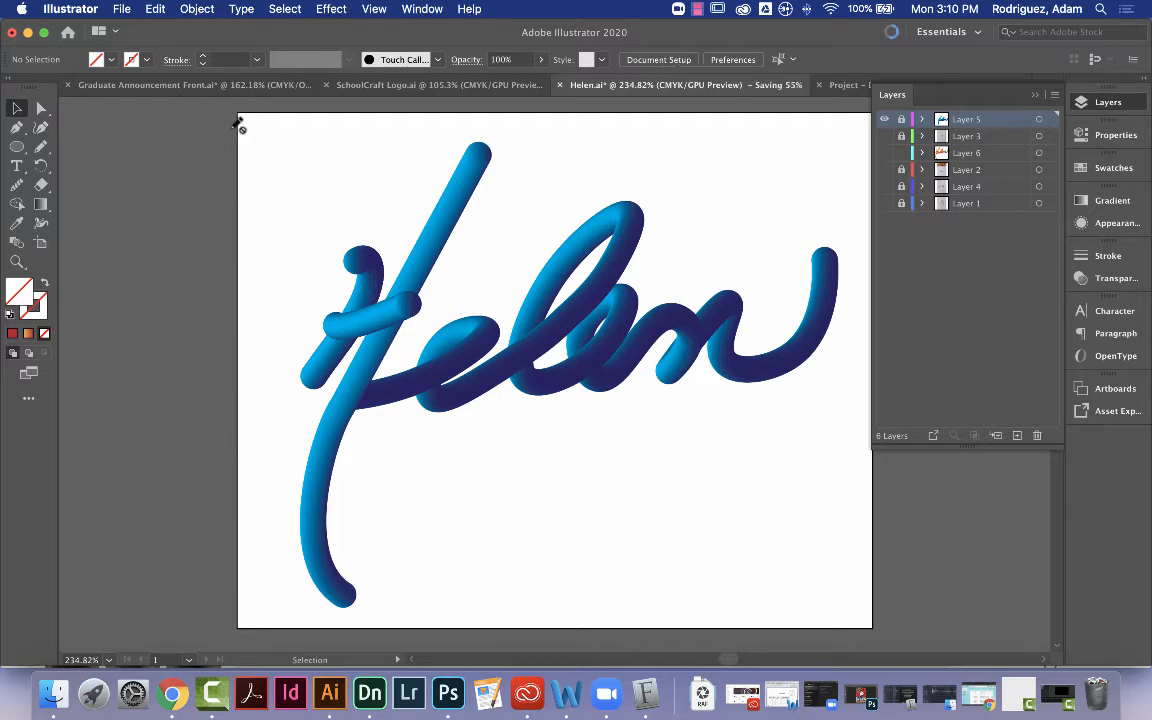
- Export the lettering to the Desktop as a PNG at Screen (72 ppi) resolution with a transparent background
left_click(128, 10)
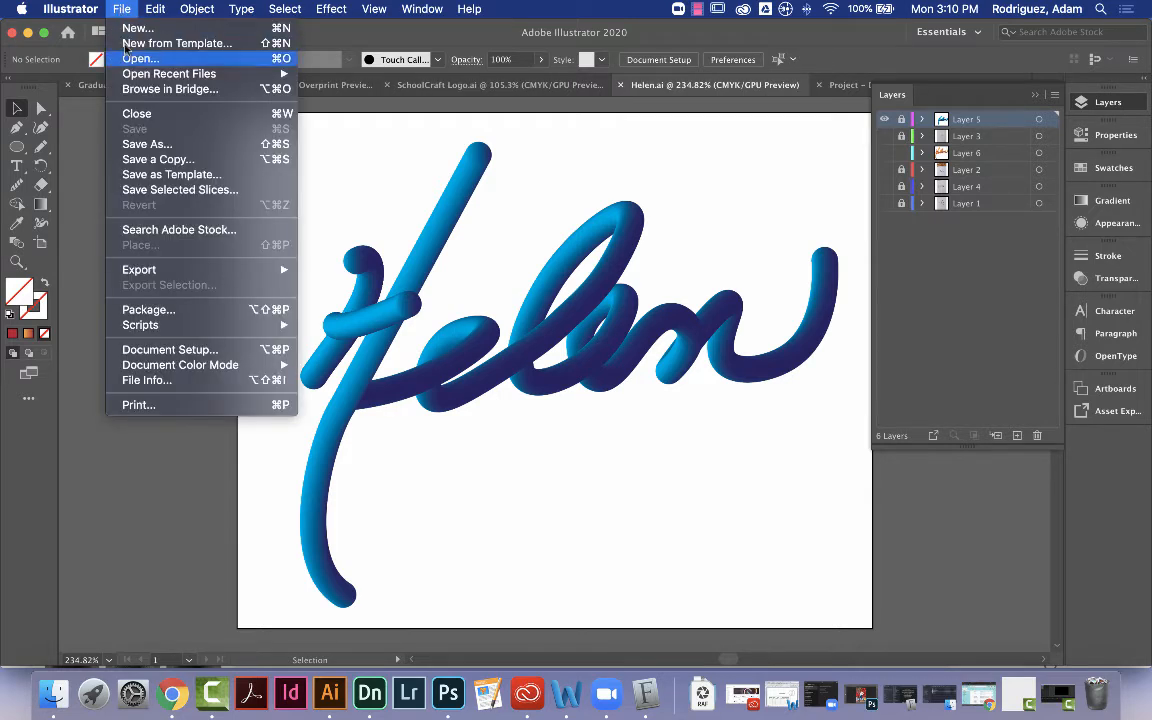
mouse_move(146, 272)
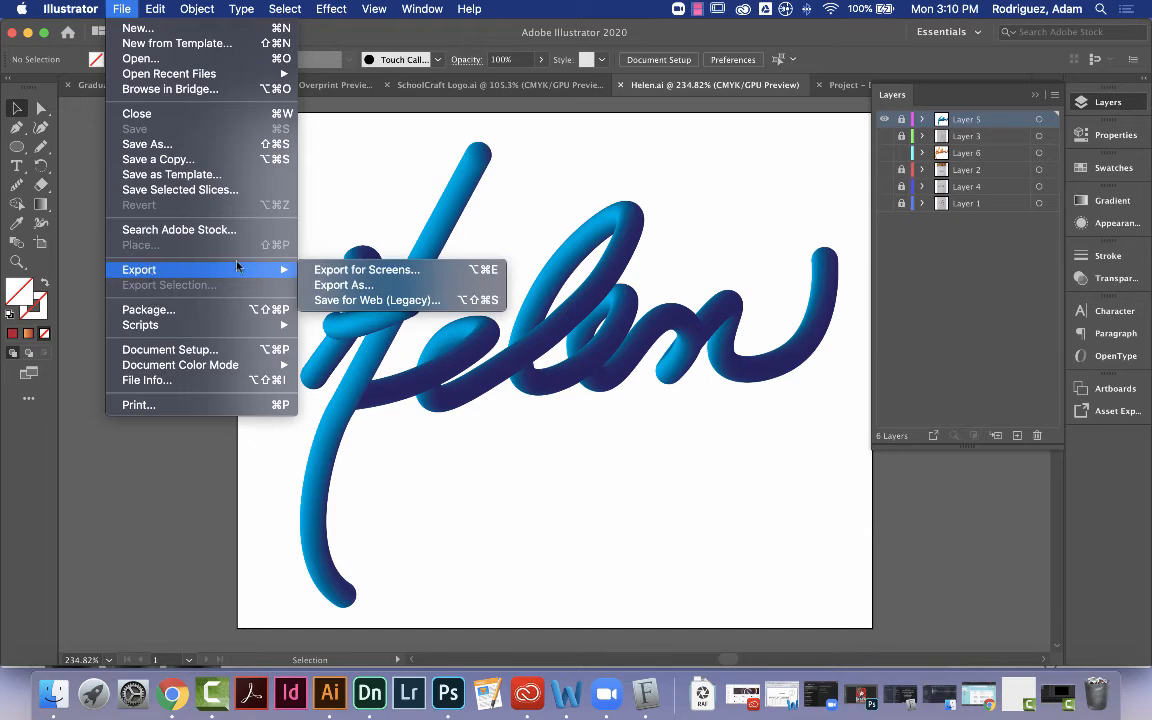
left_click(333, 287)
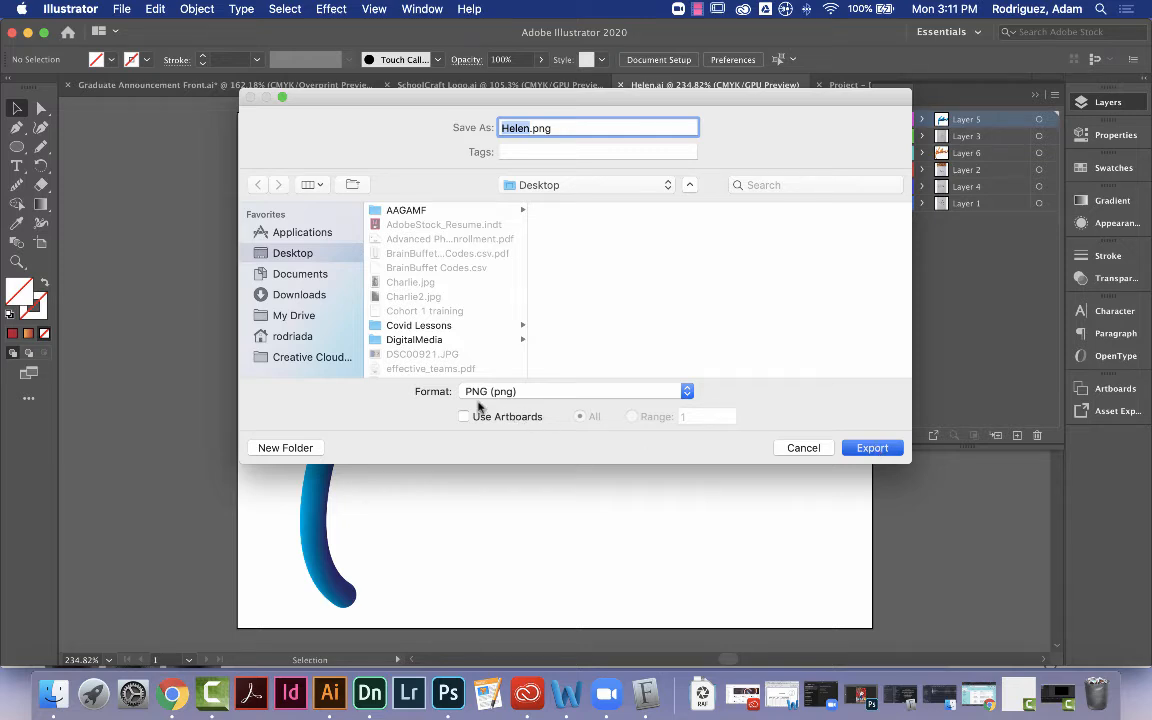
key("Return")
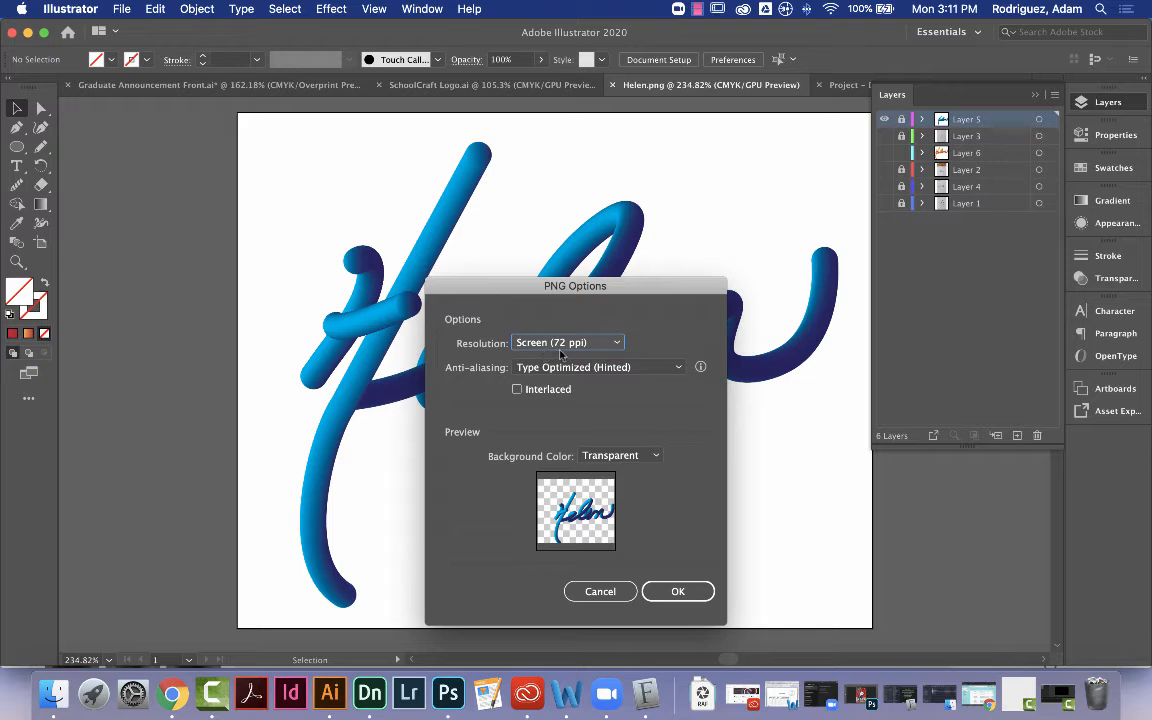
left_click(675, 592)
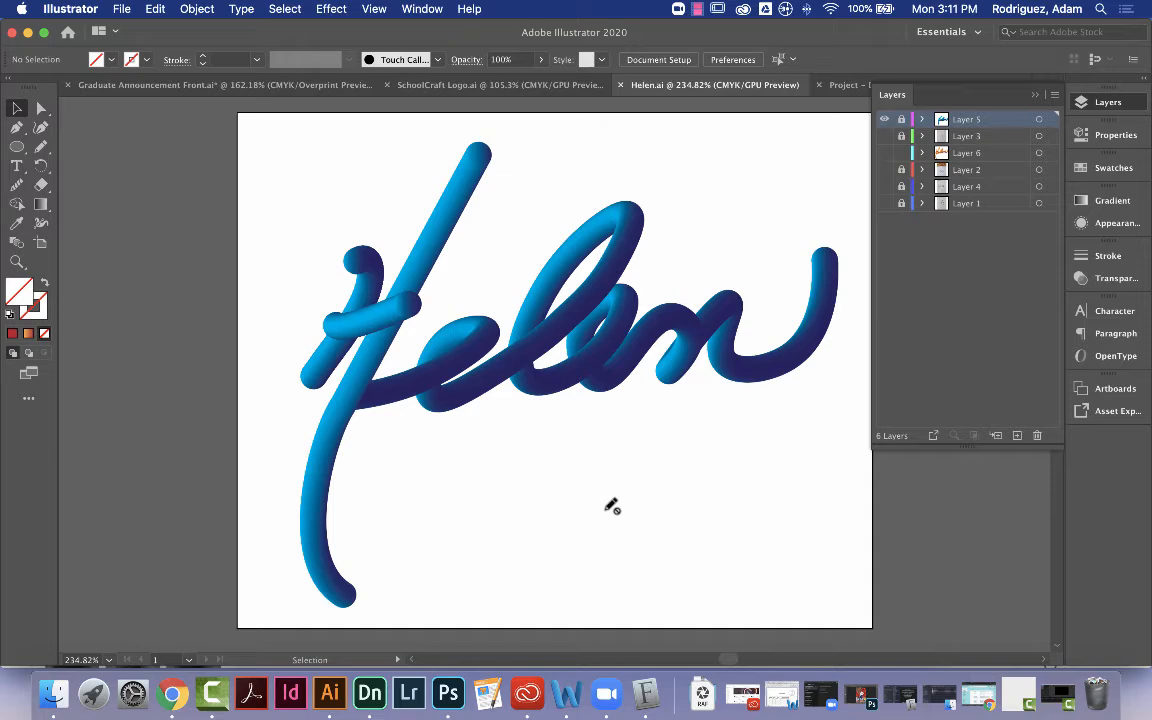
- Switch to Adobe Dimension and delete the existing Round Bottle model from the scene
left_click(28, 32)
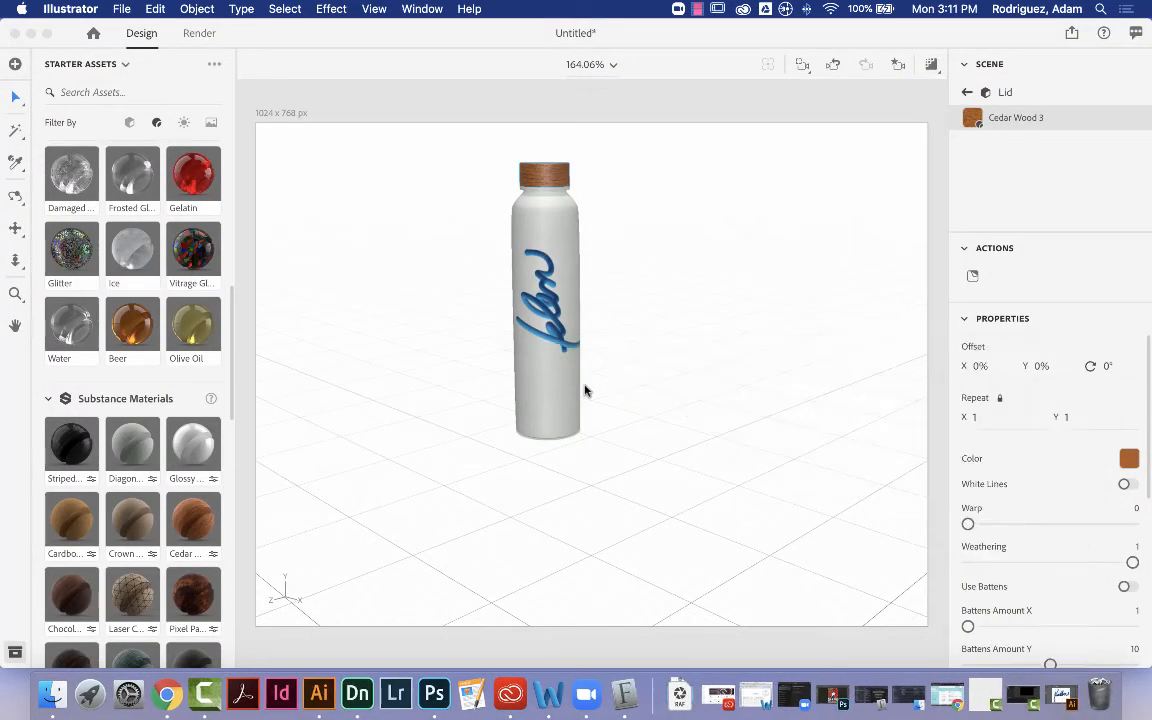
left_click(558, 312)
left_click(558, 312)
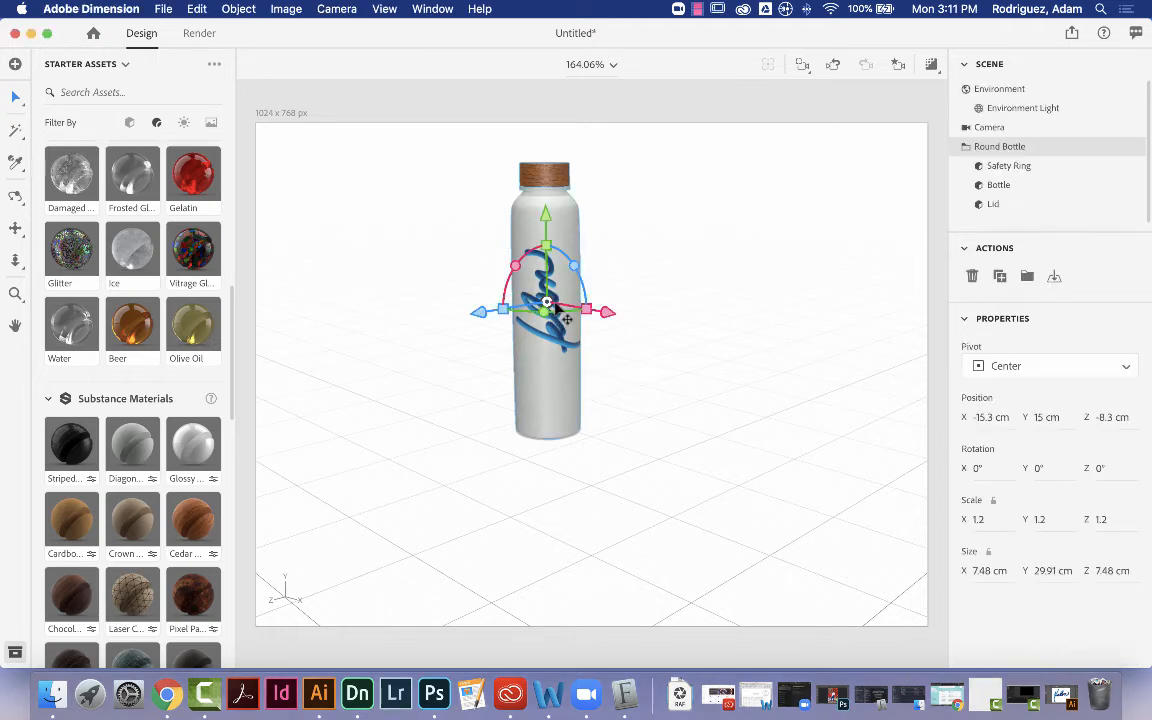
key("Delete")
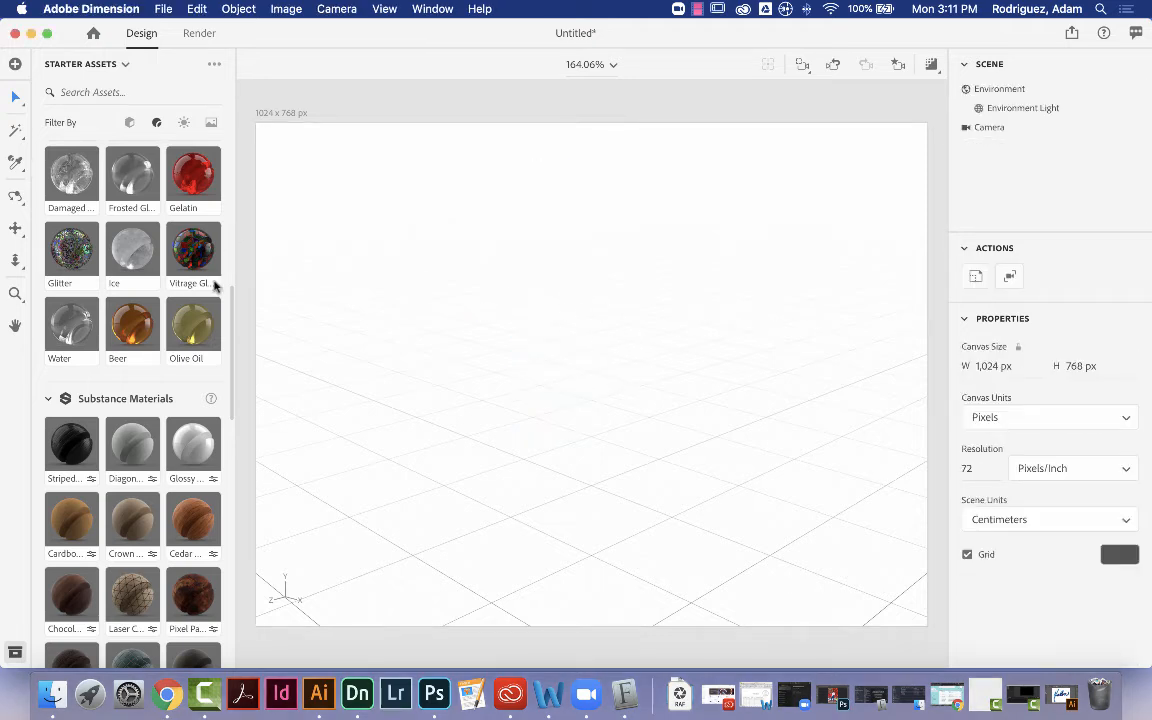
- Filter the starter assets to models and browse the basic shapes and product models available for the mockup
scroll(100, 250, "up", 10)
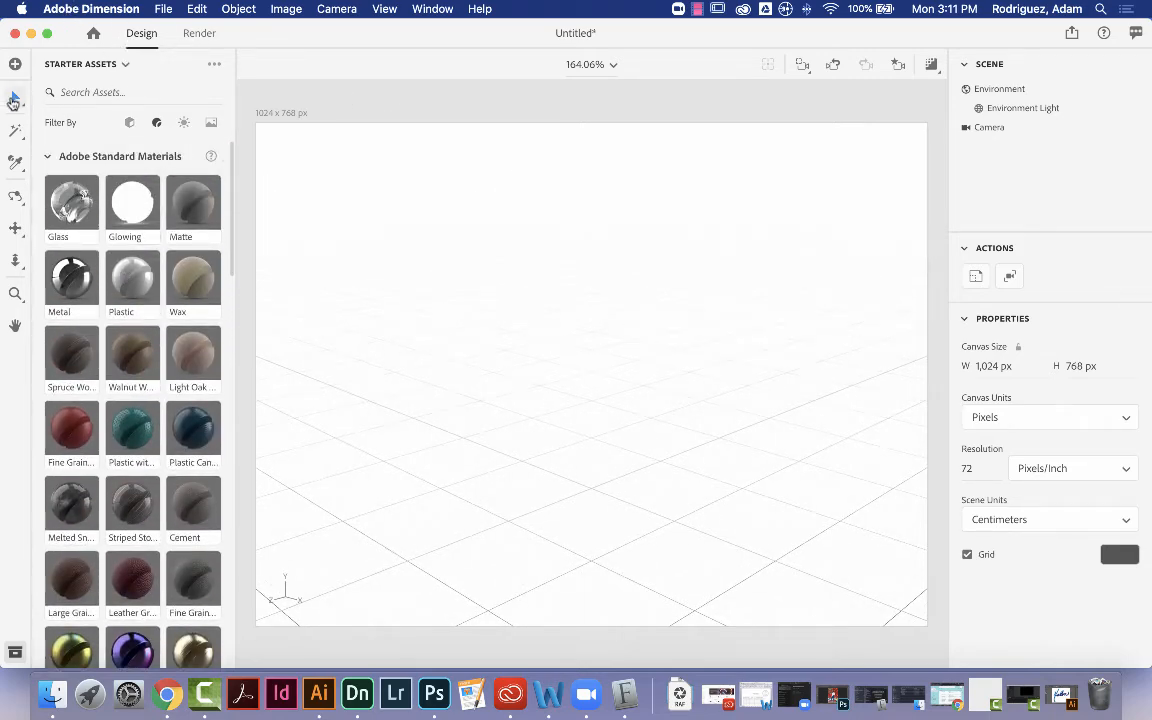
left_click(129, 122)
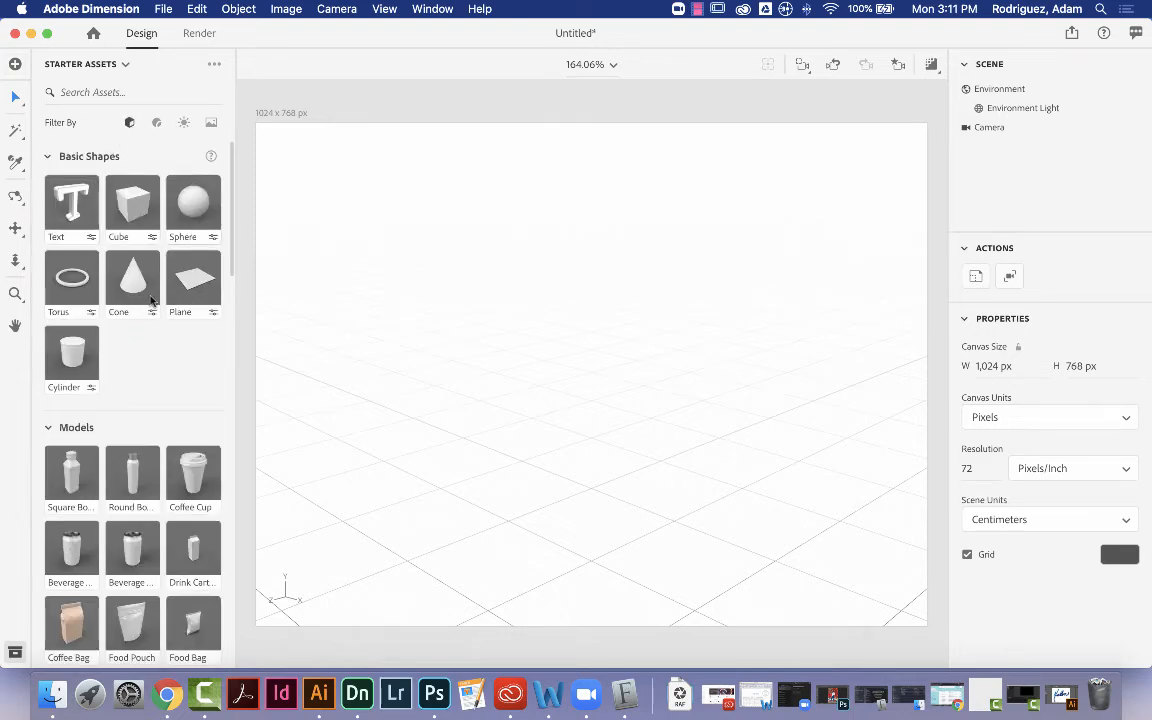
scroll(167, 373, "down", 3)
scroll(169, 374, "down", 2)
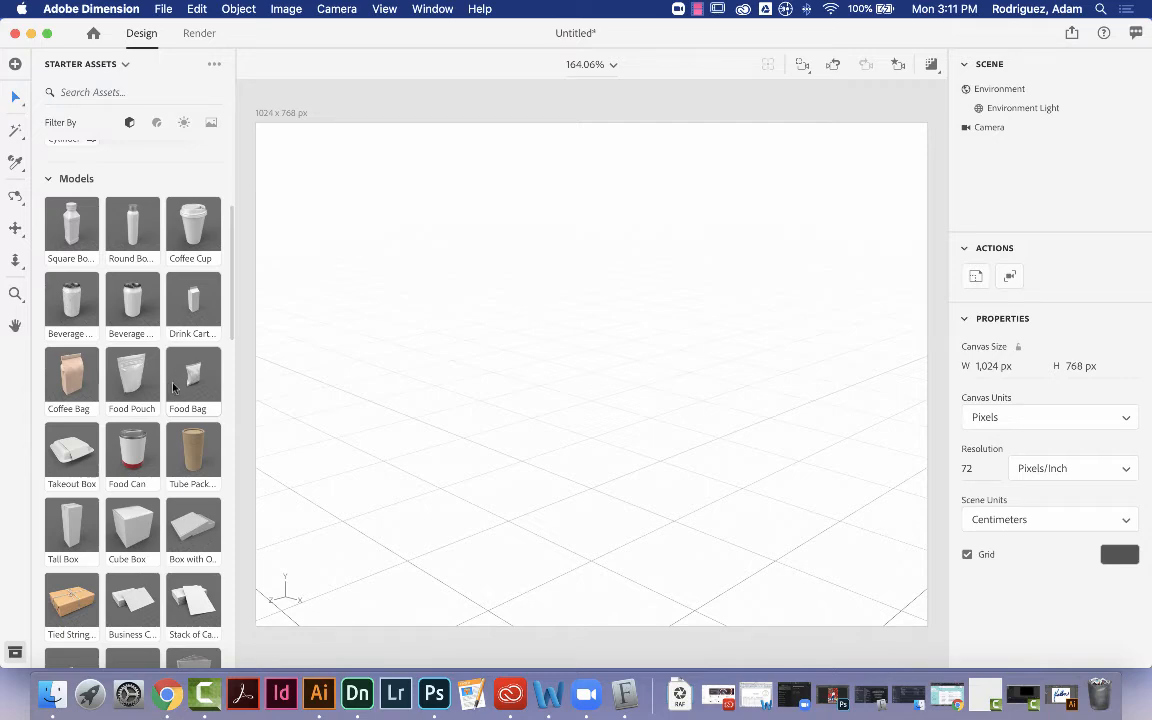
scroll(167, 384, "down", 6)
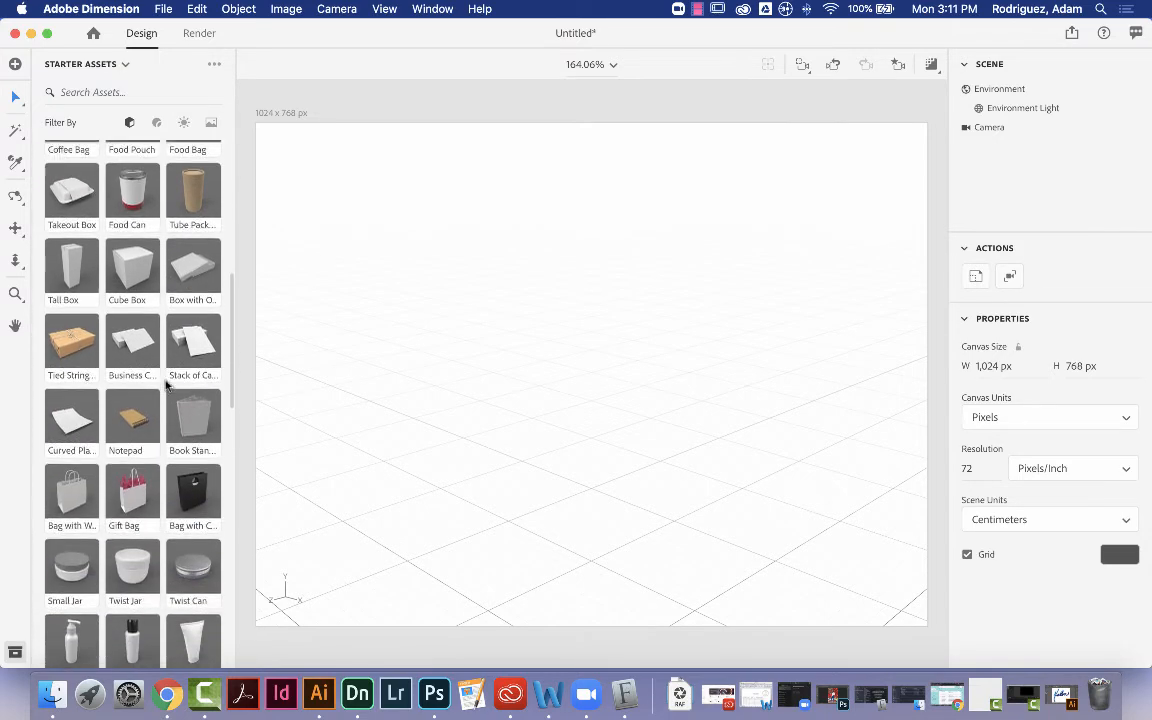
scroll(167, 385, "down", 6)
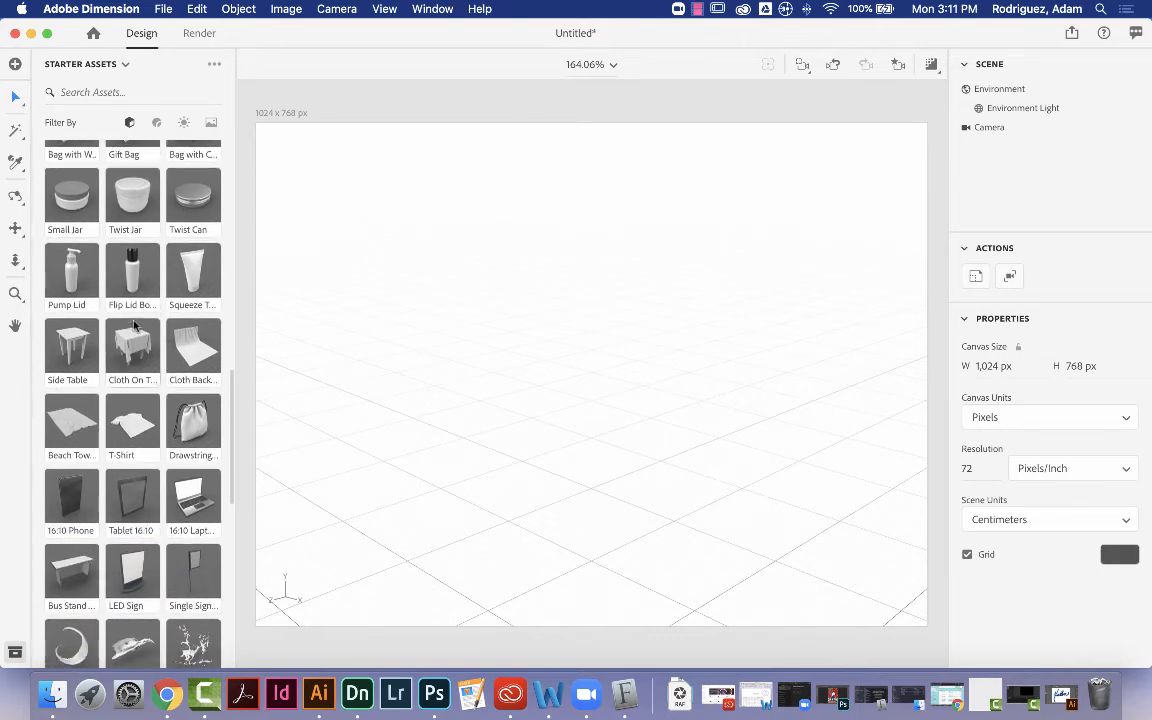
scroll(135, 350, "down", 8)
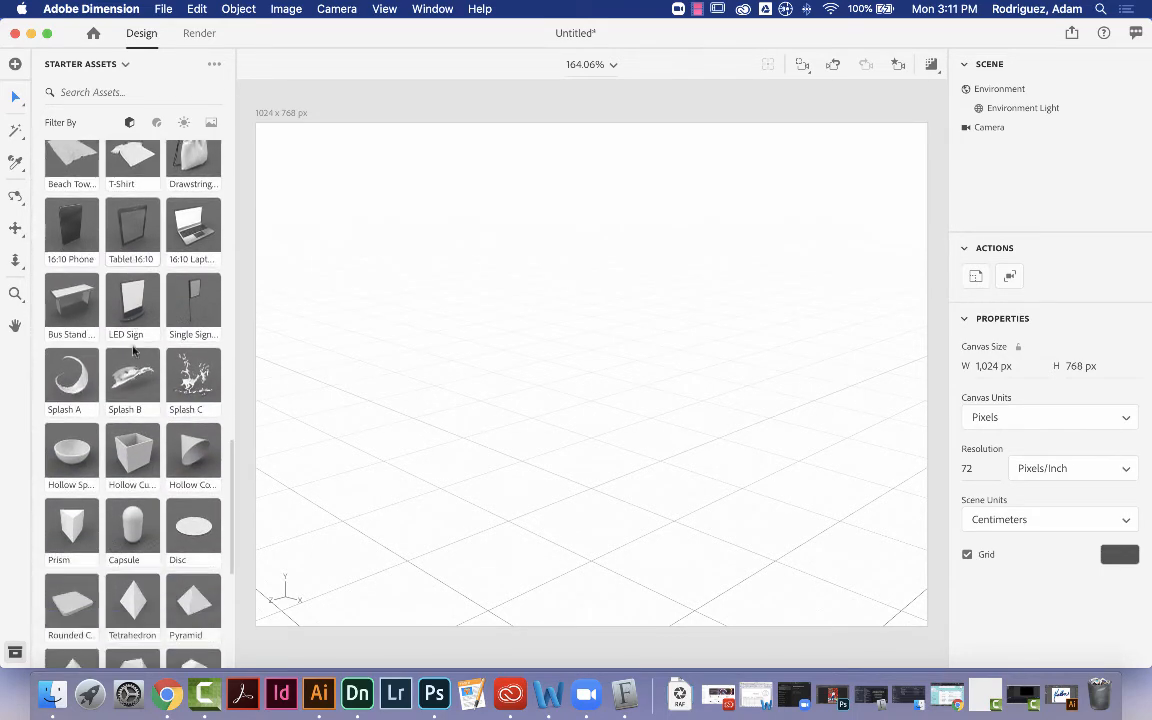
scroll(133, 350, "down", 4)
scroll(133, 350, "up", 10)
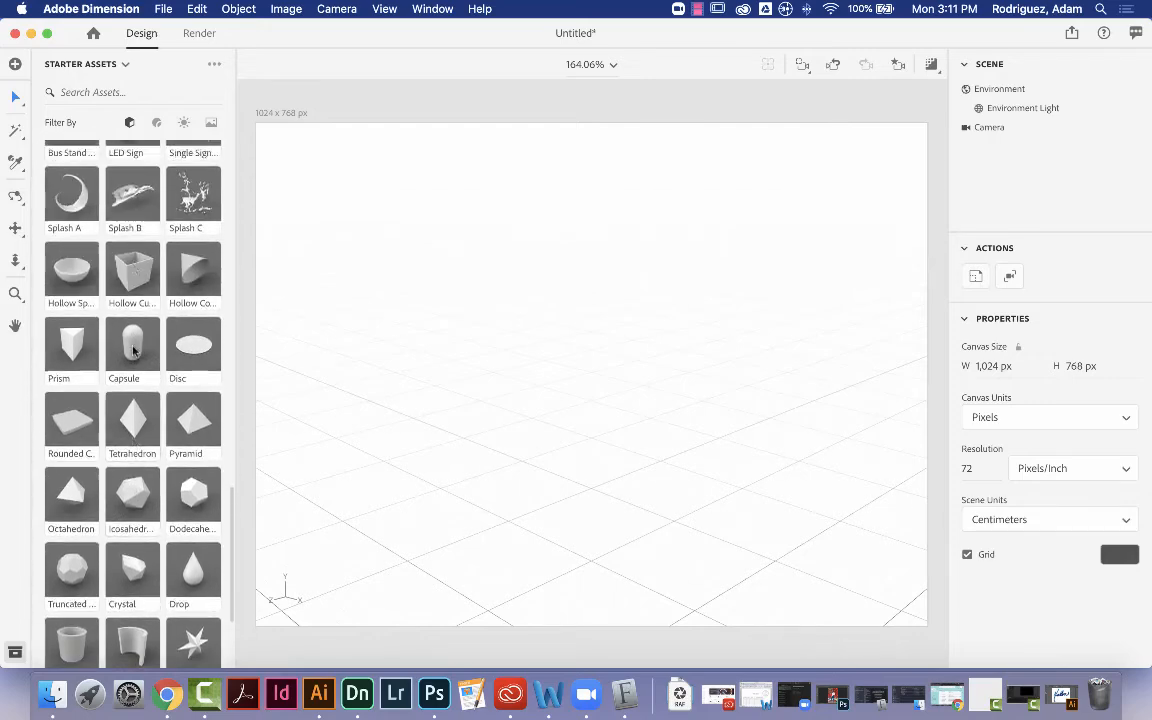
scroll(133, 350, "up", 12)
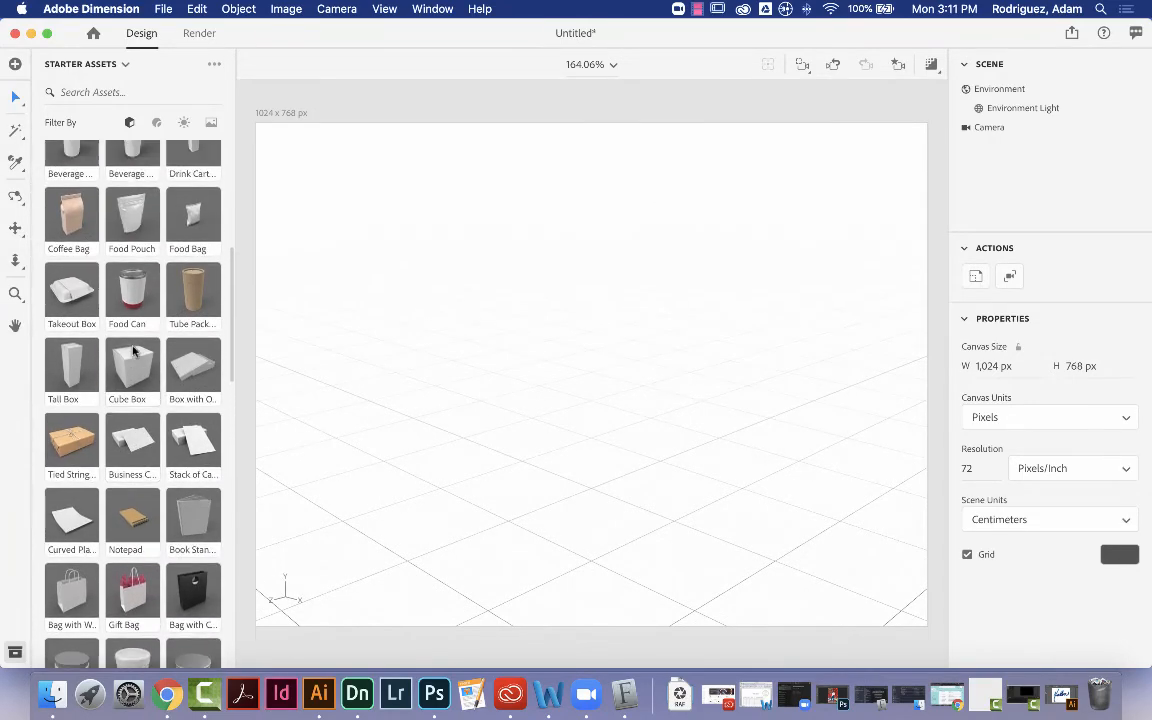
scroll(133, 350, "up", 2)
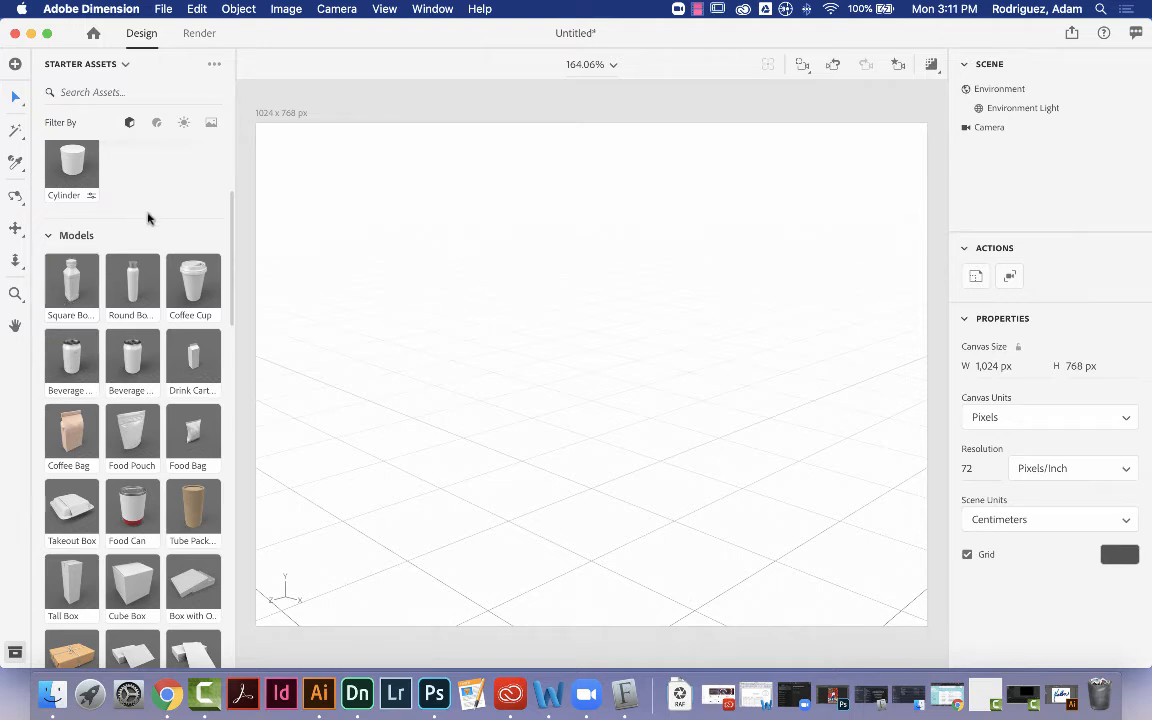
scroll(152, 224, "up", 5)
scroll(158, 230, "down", 7)
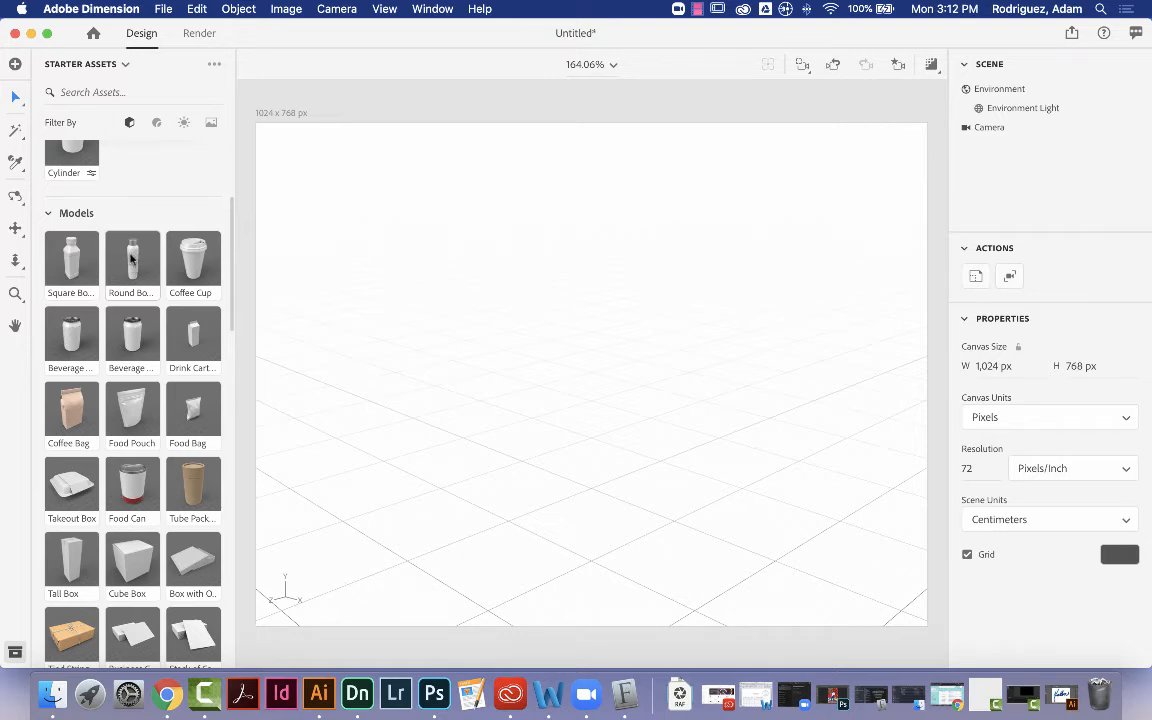
- Add the Round Bottle model to the scene and scale it uniformly to 1.5
left_click_drag(131, 258, 537, 445)
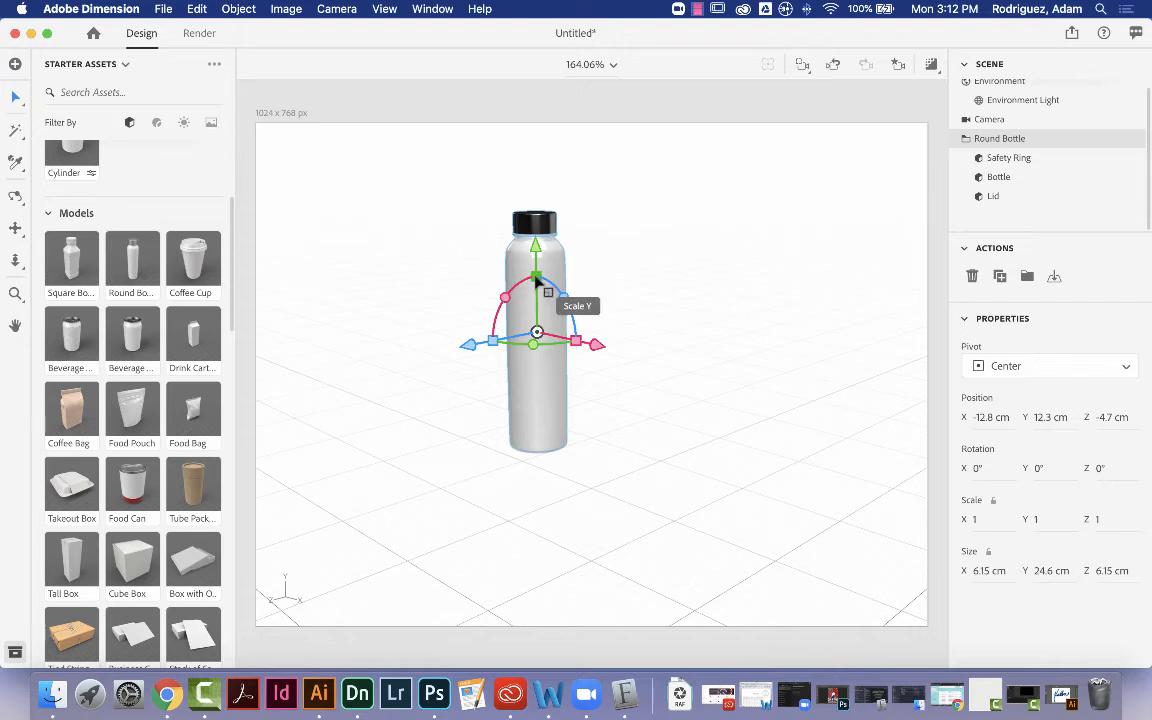
left_click_drag(535, 280, 544, 251)
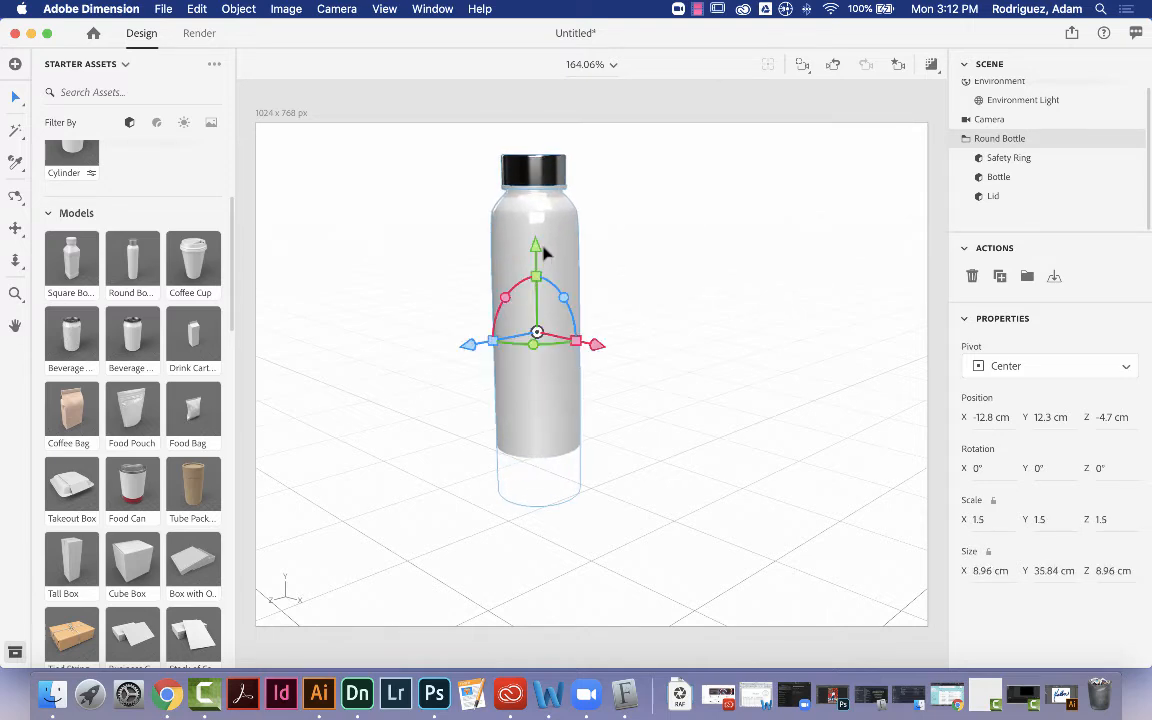
left_click(705, 243)
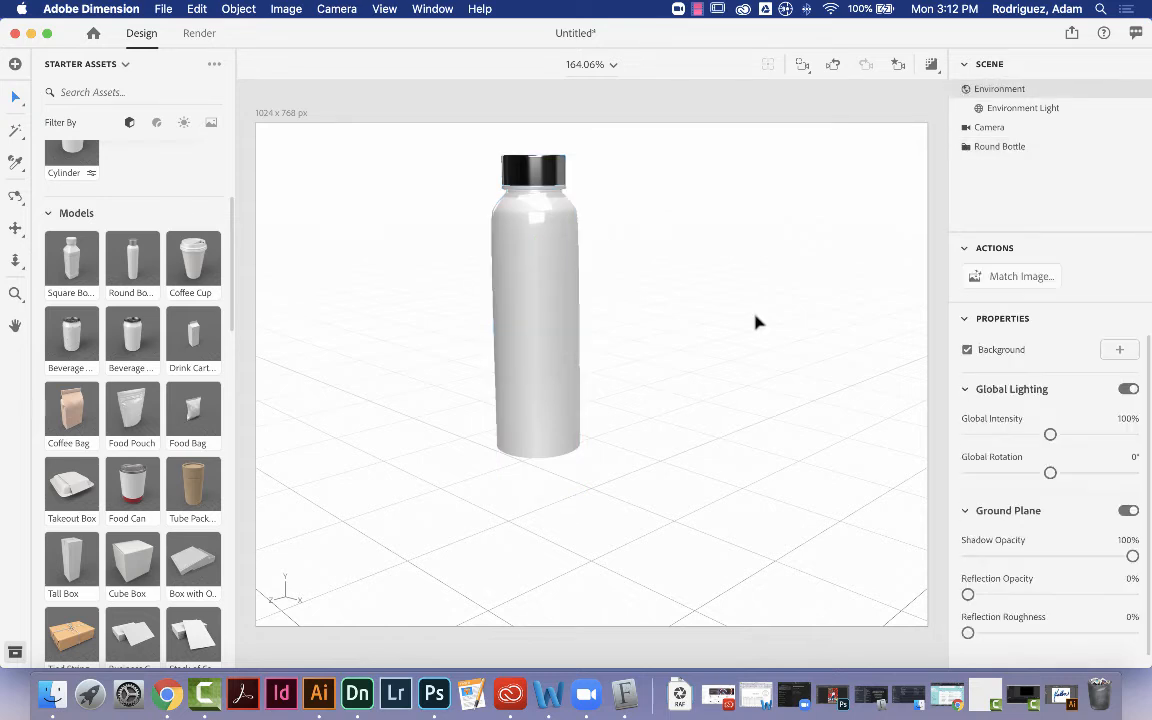
left_click(540, 292)
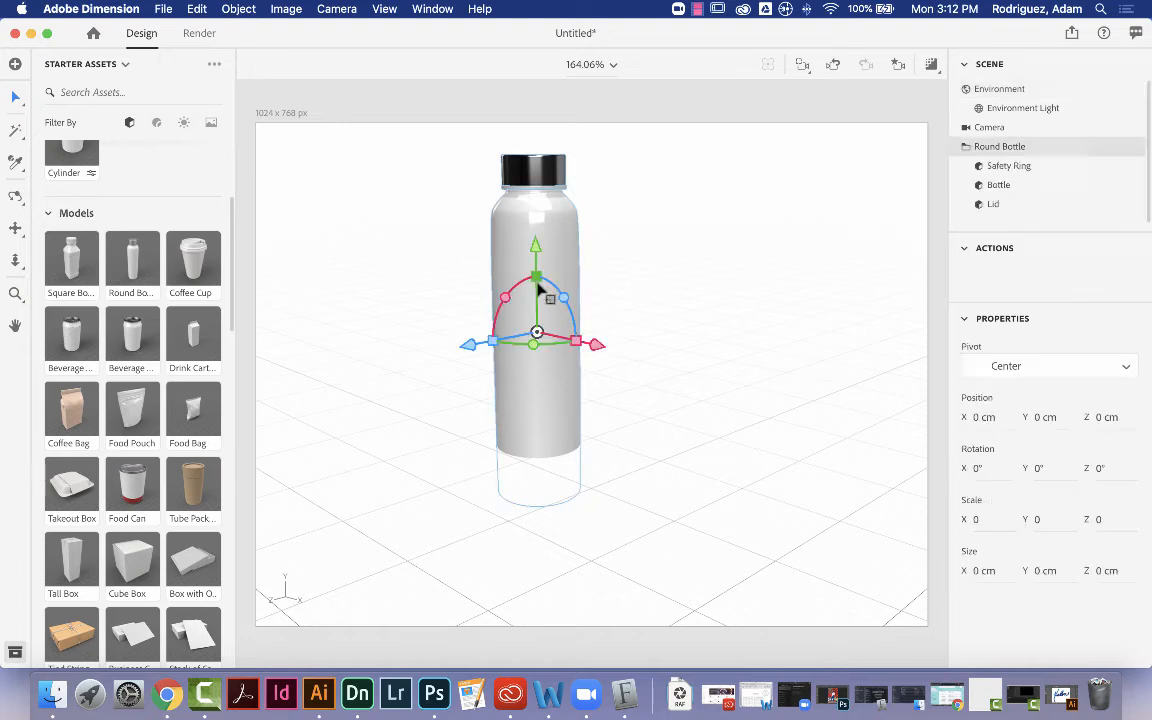
left_click(388, 329)
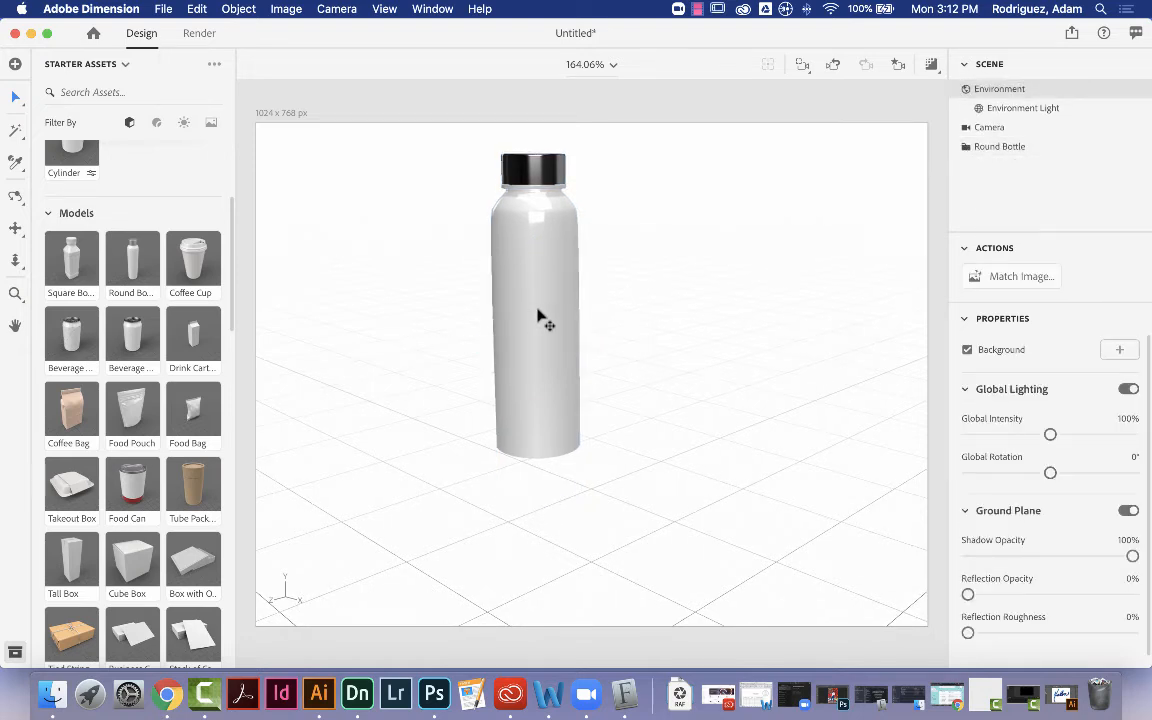
- Select the whole Round Bottle and filter the starter assets to materials
left_click(540, 318)
scroll(173, 492, "down", 5)
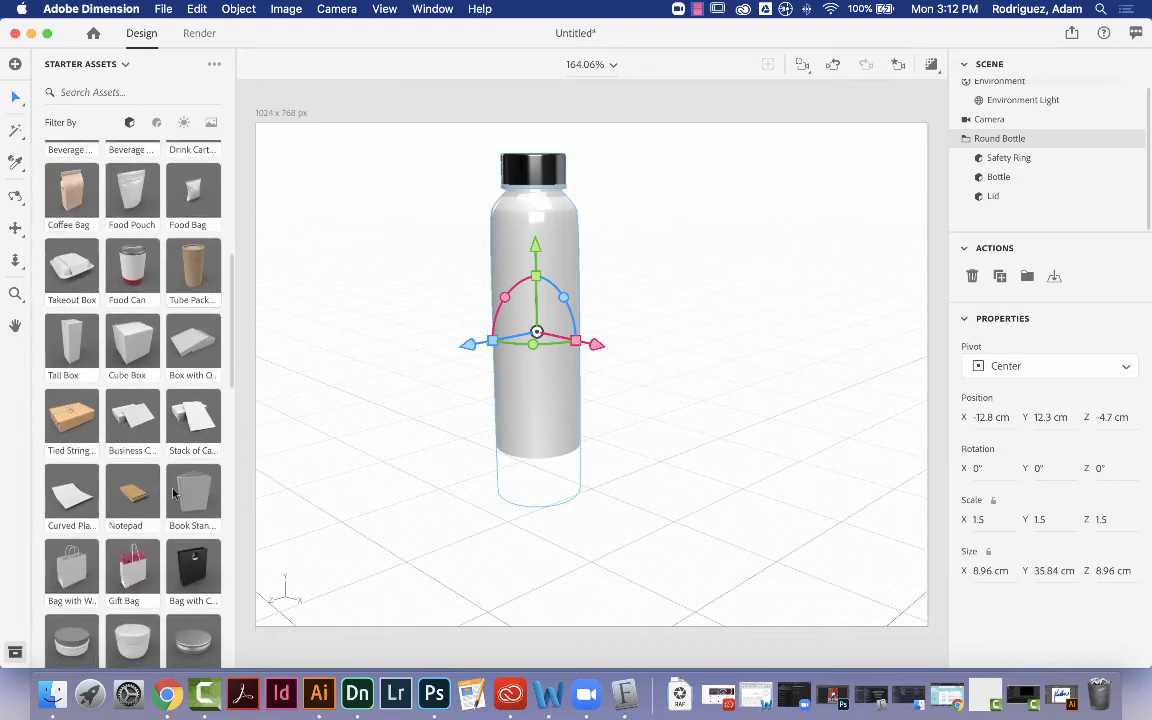
scroll(173, 492, "down", 3)
scroll(138, 372, "up", 10)
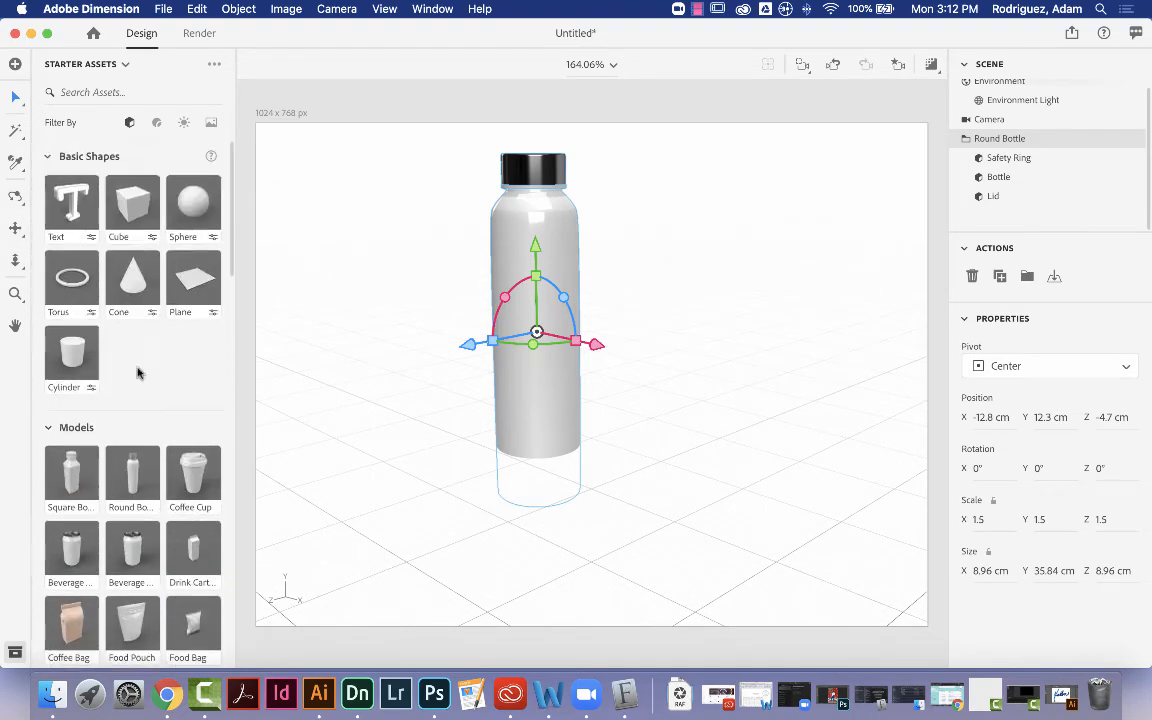
left_click(157, 123)
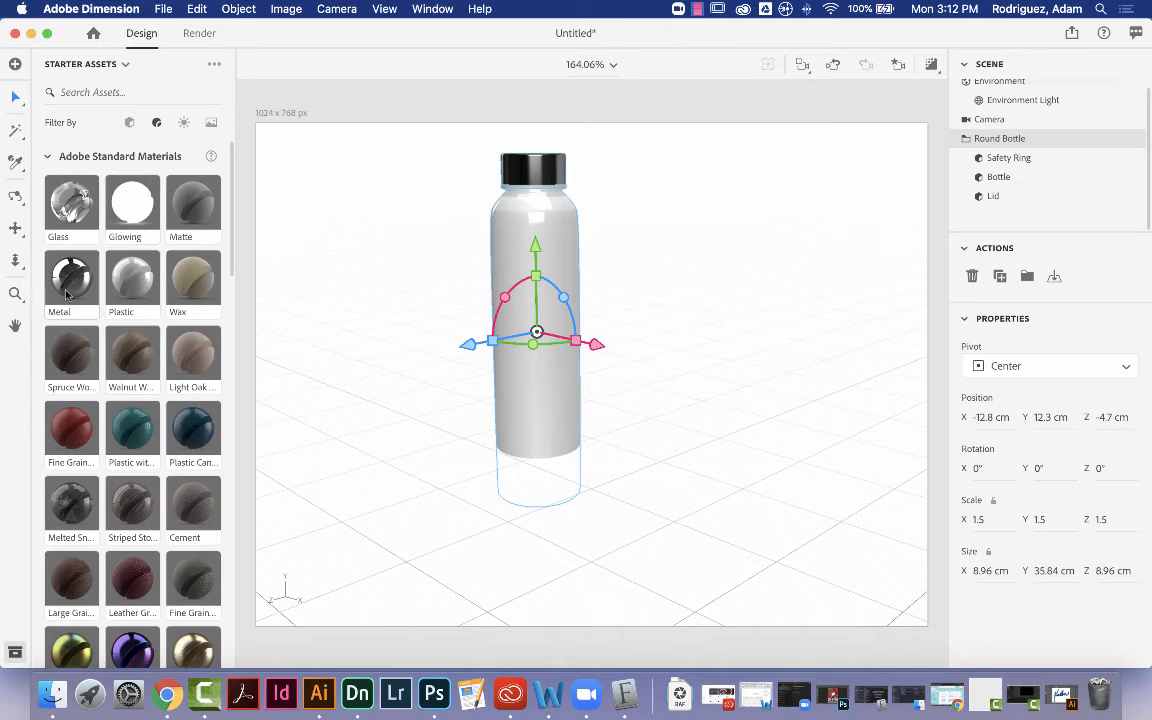
- Try the Plastic and Metal standard materials on the whole bottle
left_click(128, 290)
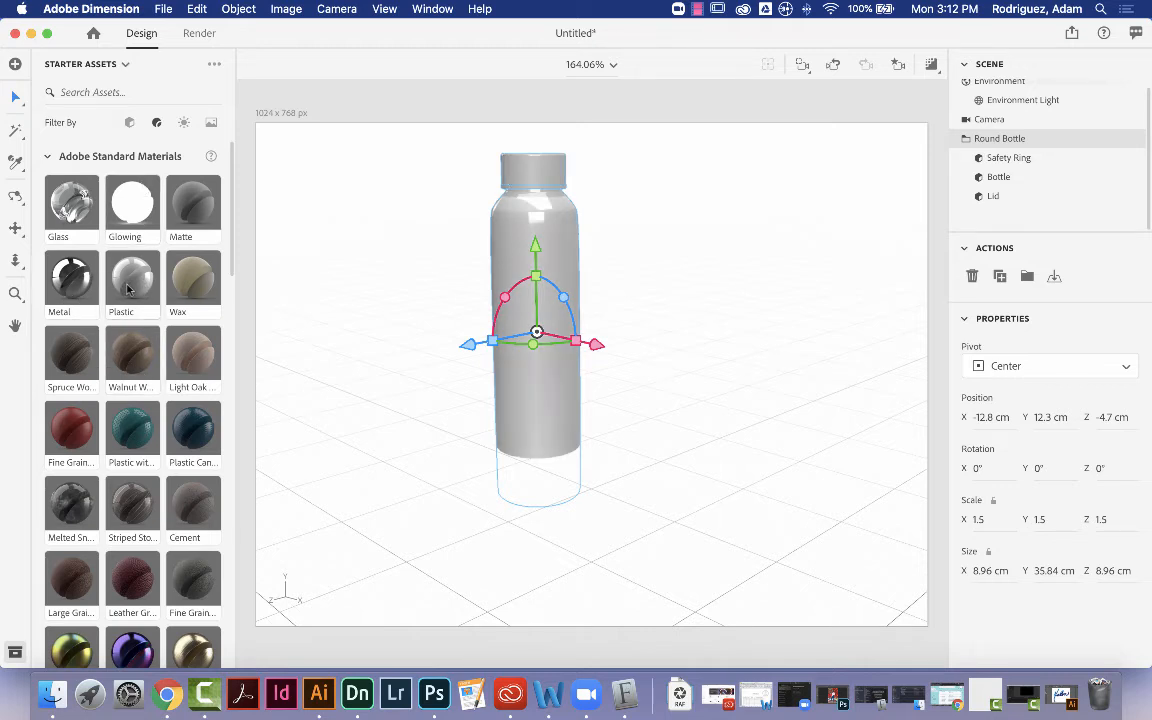
left_click(70, 290)
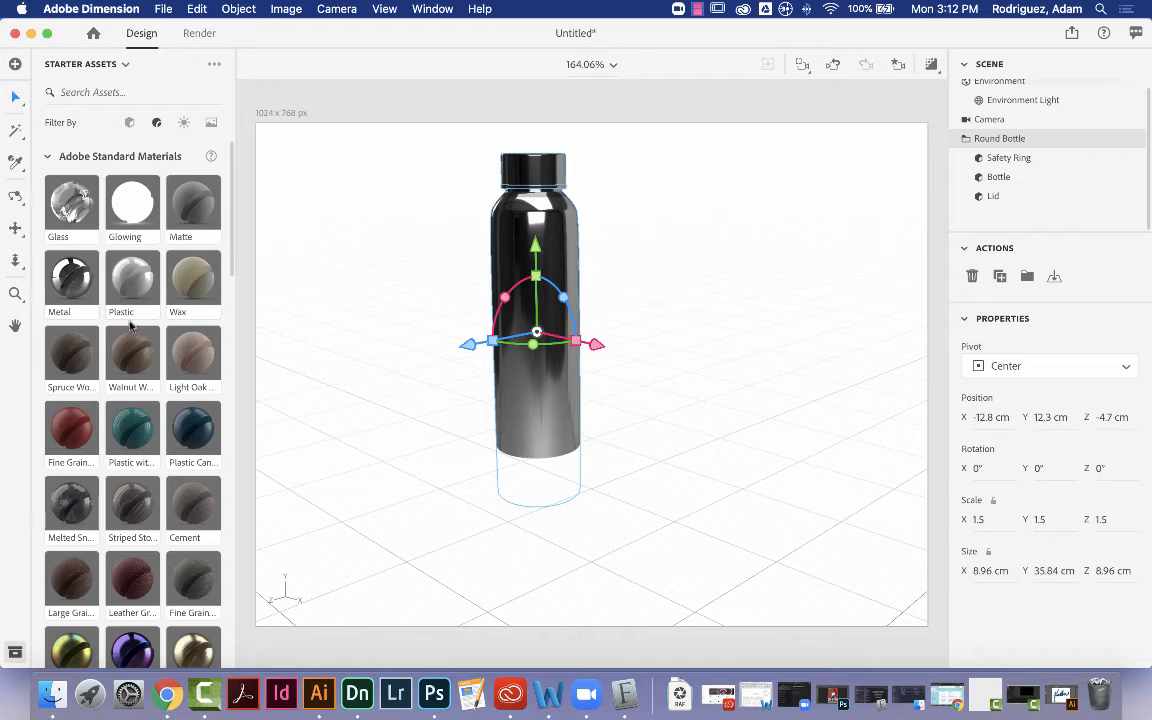
- Apply the Glossy Paper substance material to the whole Round Bottle
scroll(130, 325, "down", 5)
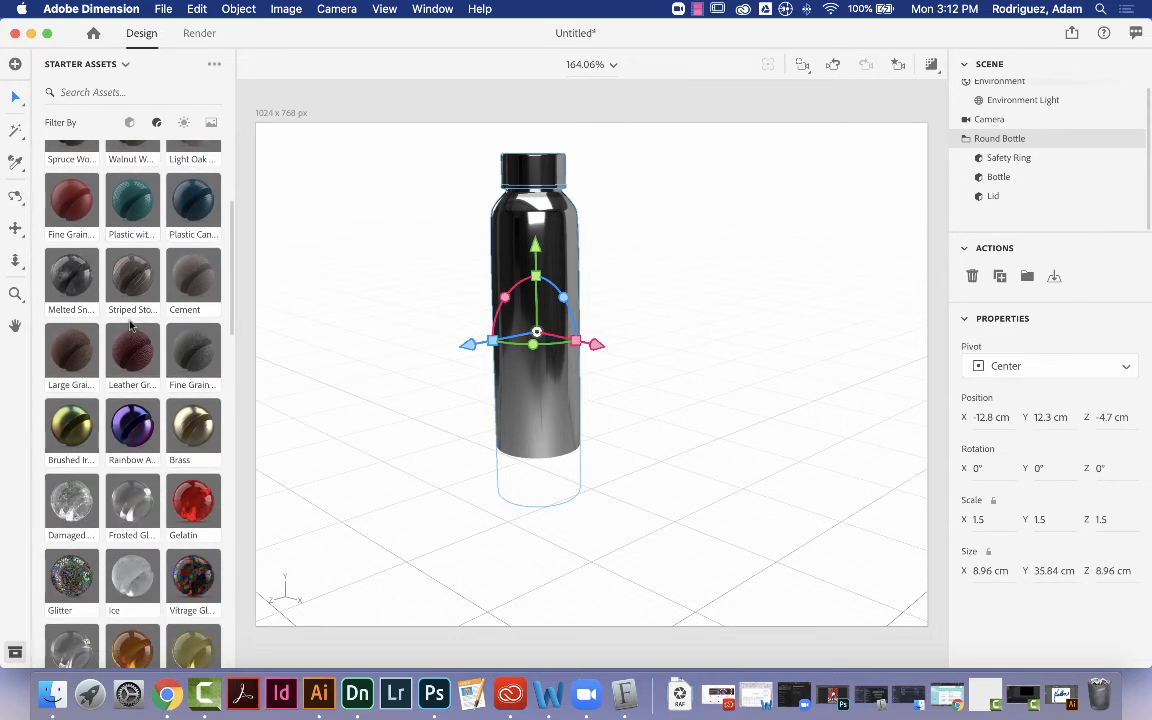
scroll(130, 325, "down", 3)
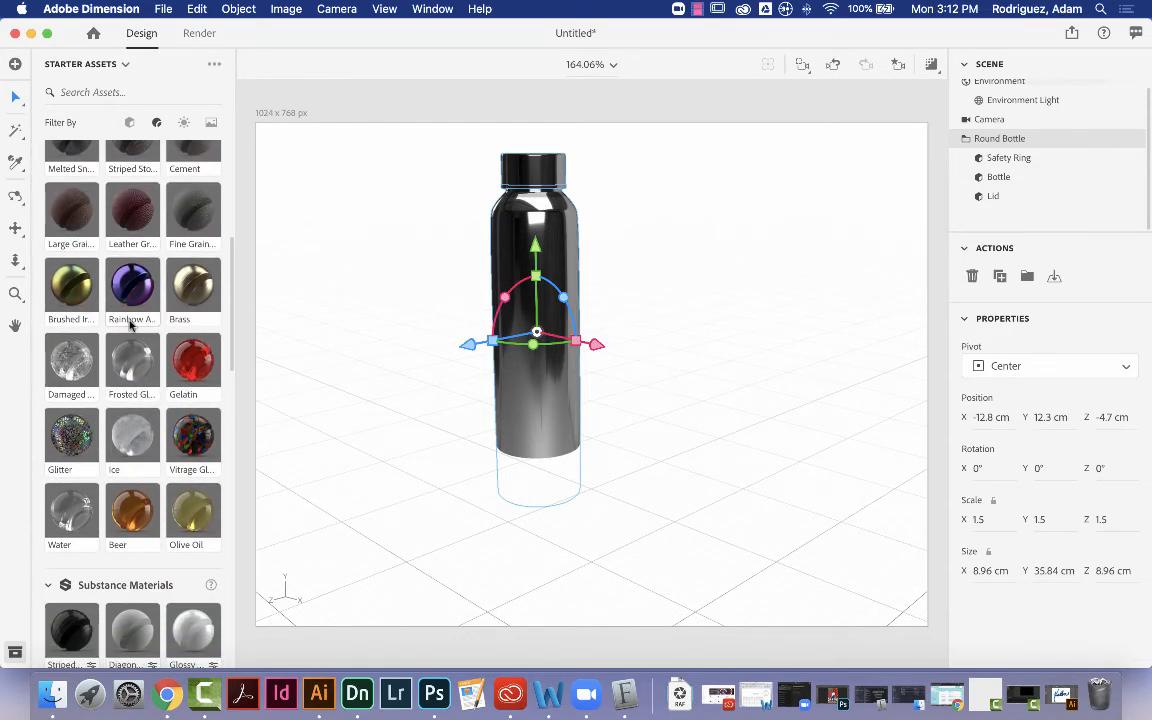
scroll(130, 325, "down", 4)
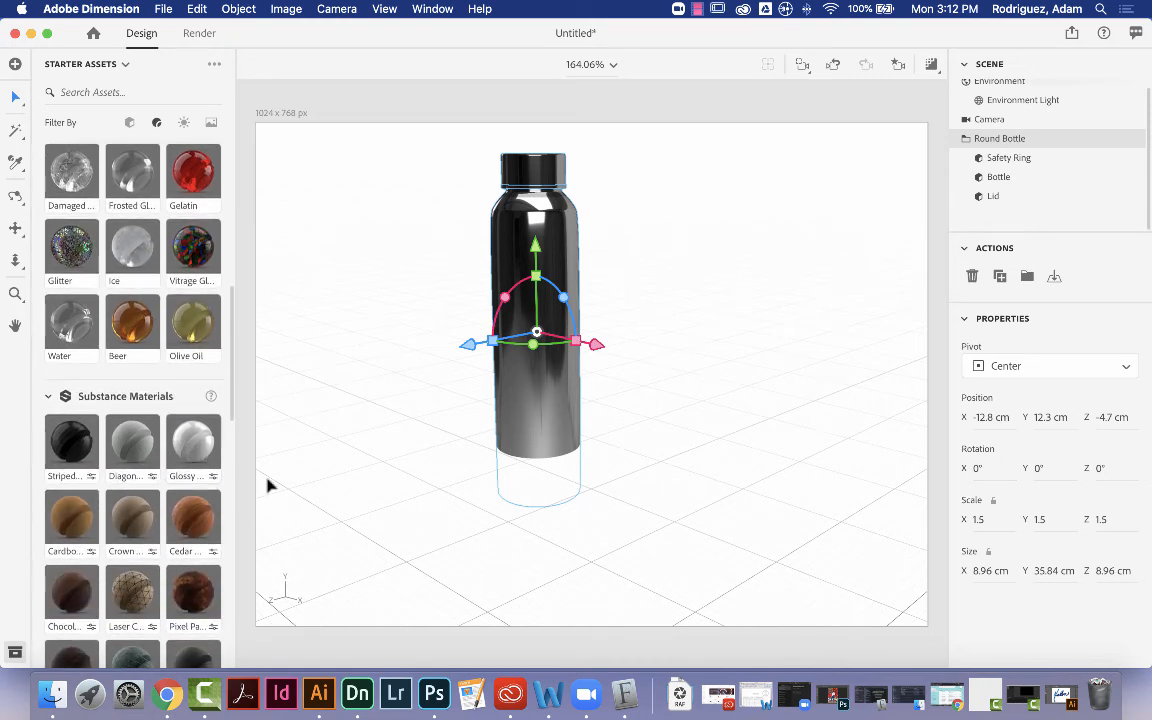
left_click(205, 465)
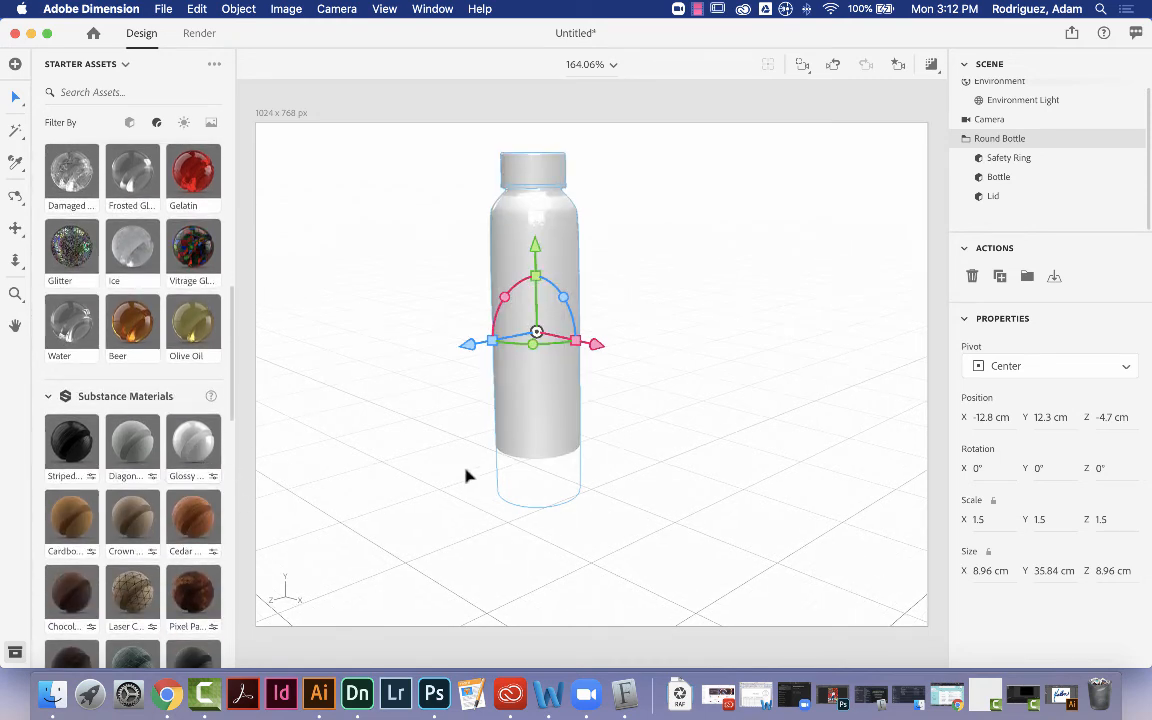
left_click(699, 249)
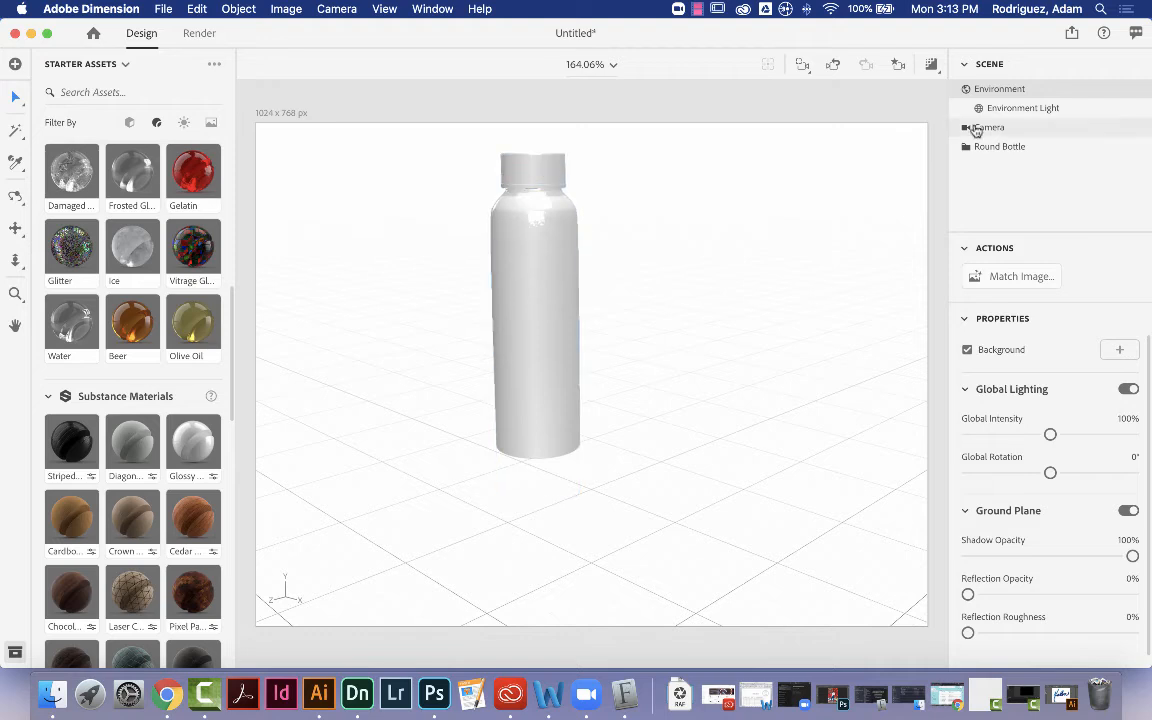
- Expand the Round Bottle group and apply the Cedar Wood material to its Lid
left_click(998, 150)
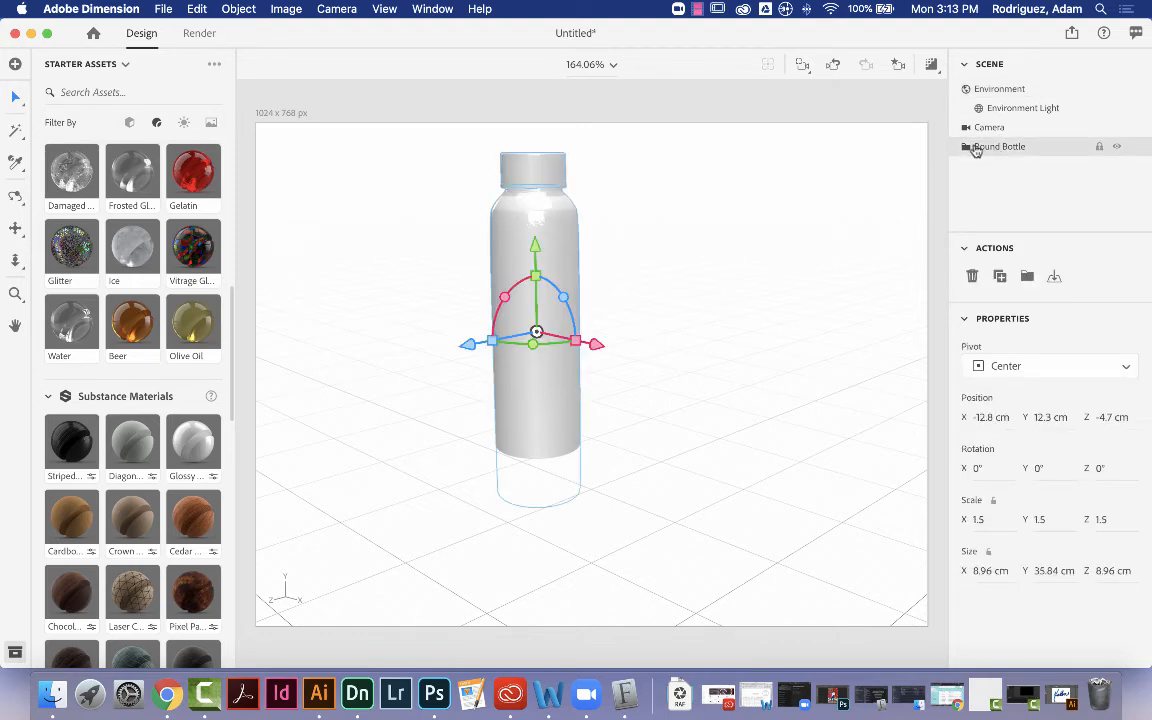
double_click(1005, 147)
left_click(970, 152)
left_click(968, 149)
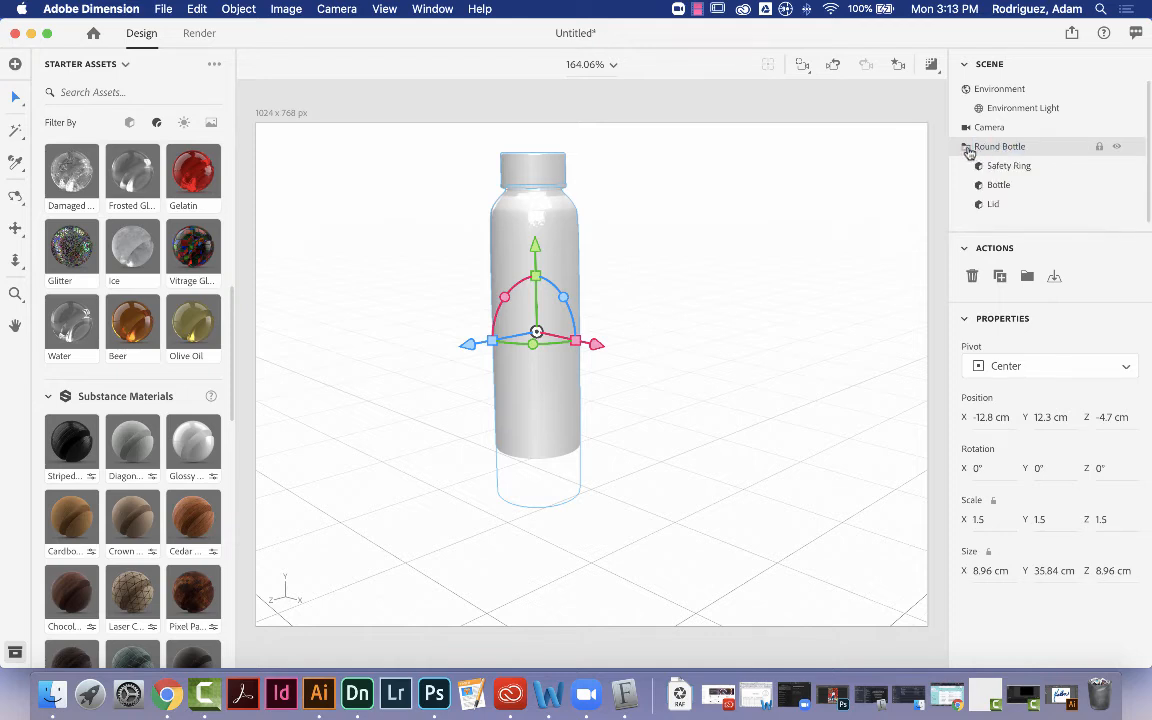
left_click(994, 205)
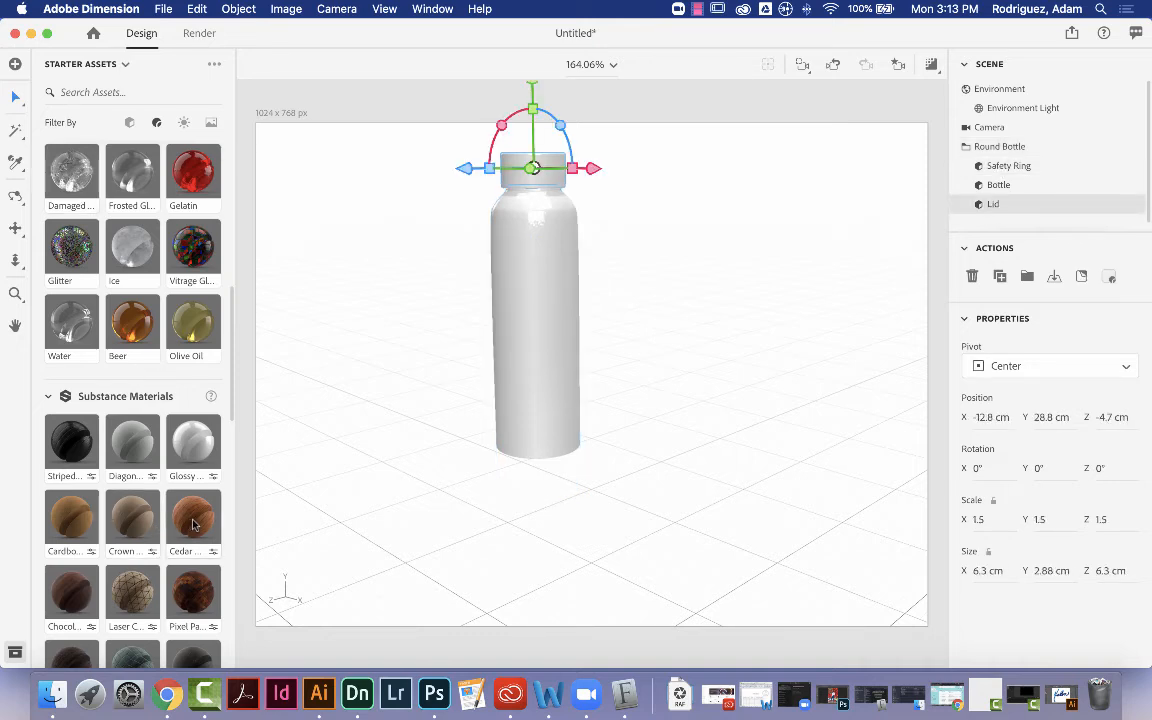
left_click_drag(193, 524, 535, 165)
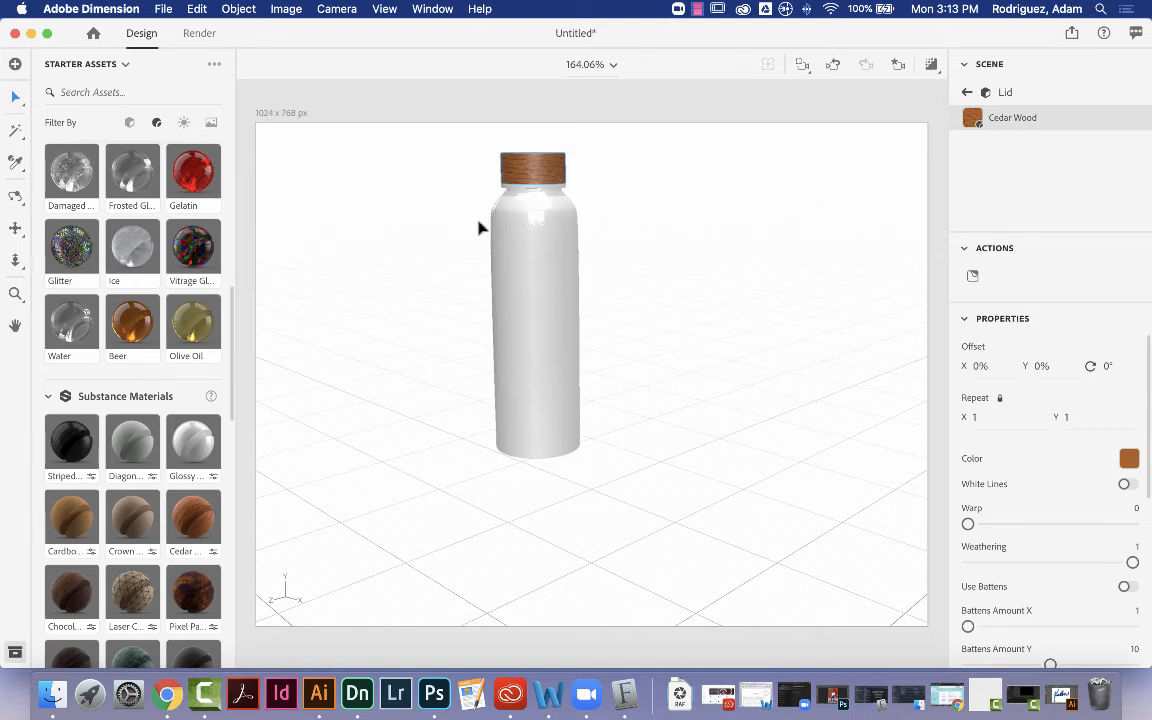
left_click(966, 95)
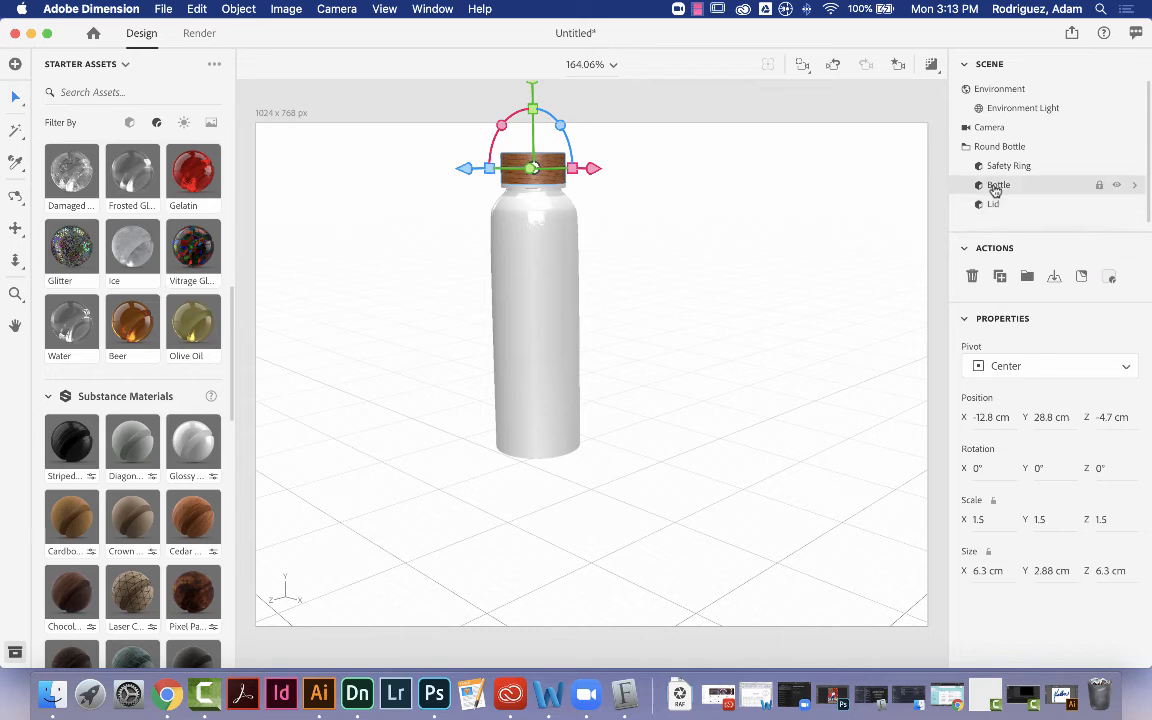
- Duplicate the Bottle part and place the exported lettering PNG from the Desktop as a graphic on the original Bottle
left_click(998, 186)
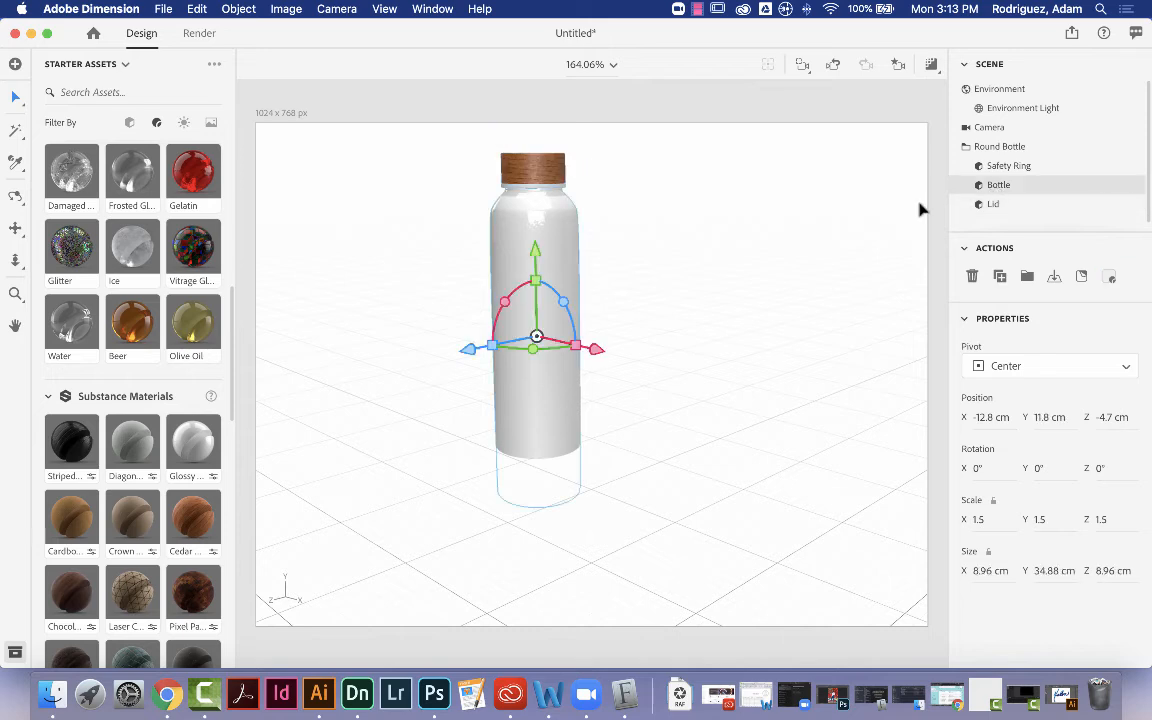
left_click(998, 277)
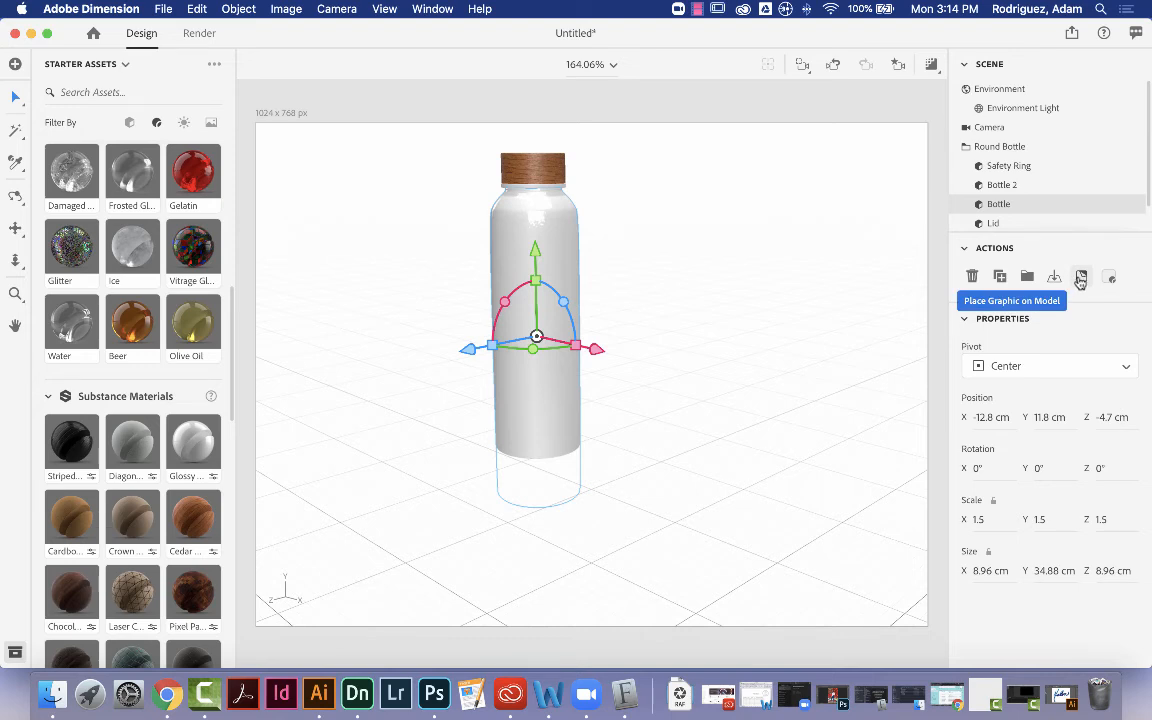
left_click(1080, 279)
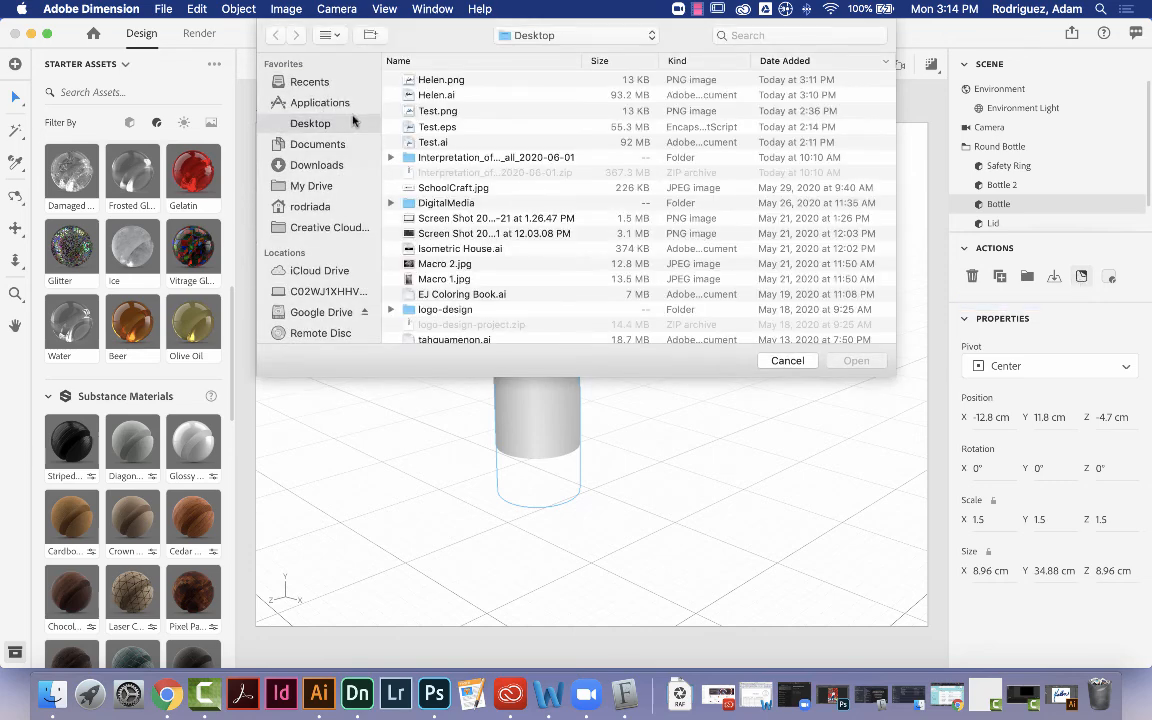
left_click(390, 79)
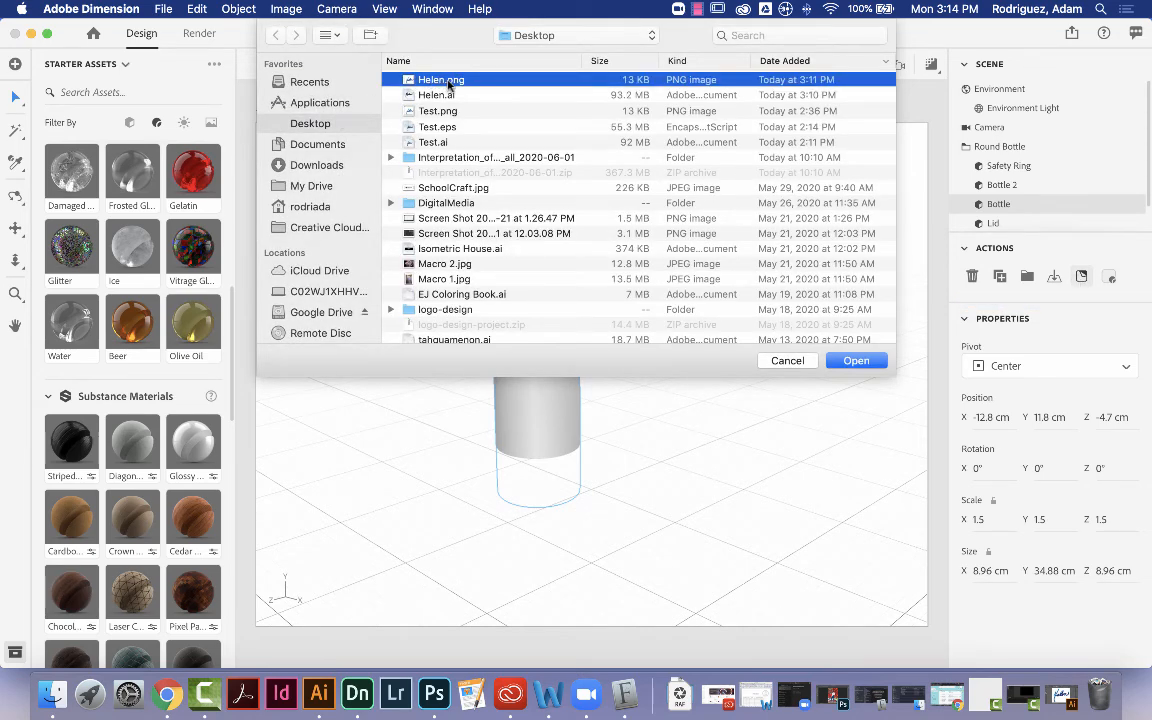
left_click(857, 360)
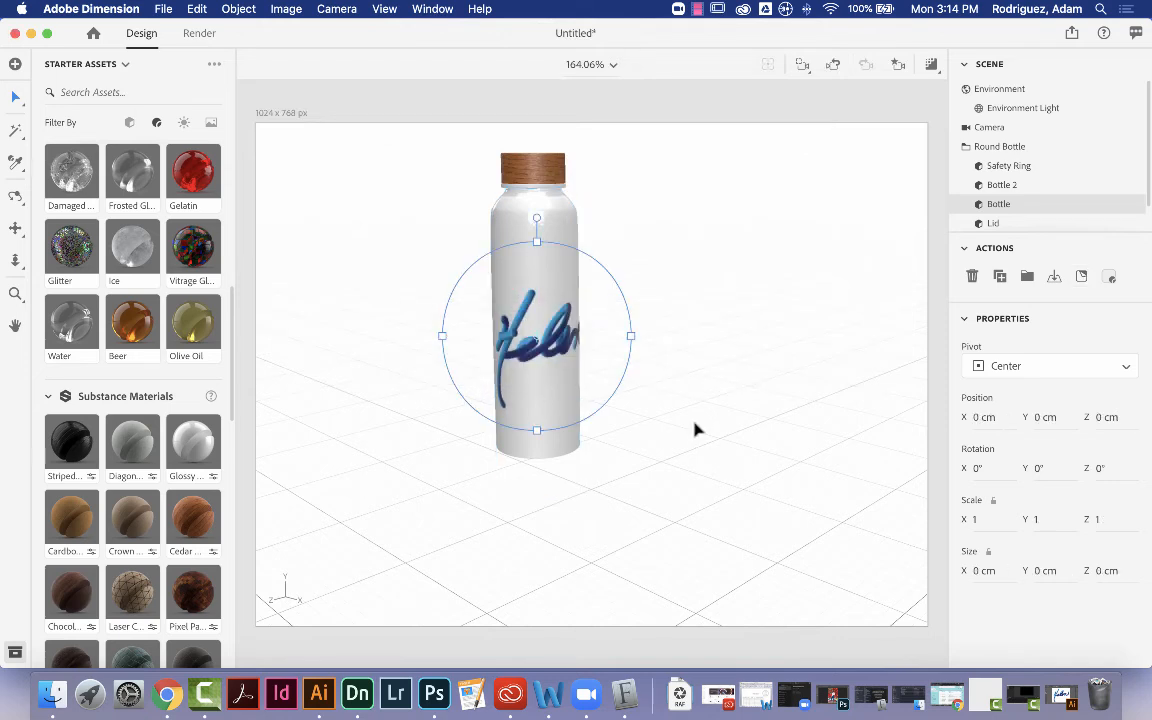
- Rotate the lettering decal to -90° so it runs up the bottle, and reposition it slightly higher on the body
left_click(548, 344)
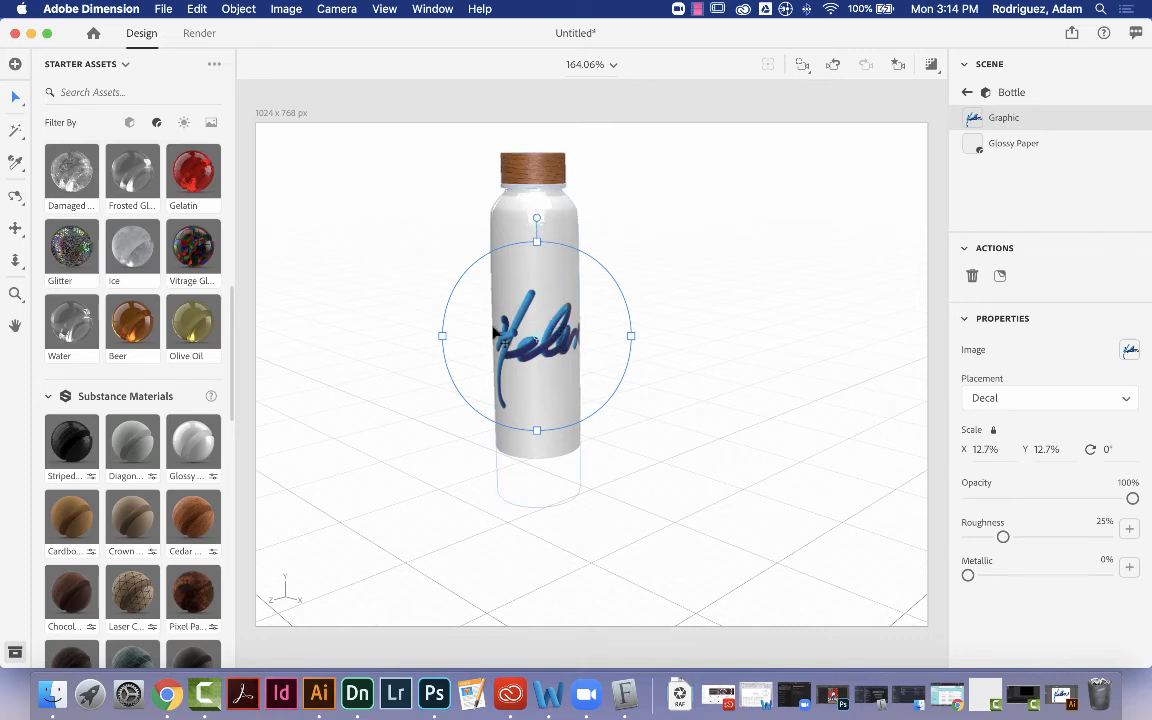
left_click_drag(537, 218, 458, 345)
left_click_drag(503, 310, 536, 318)
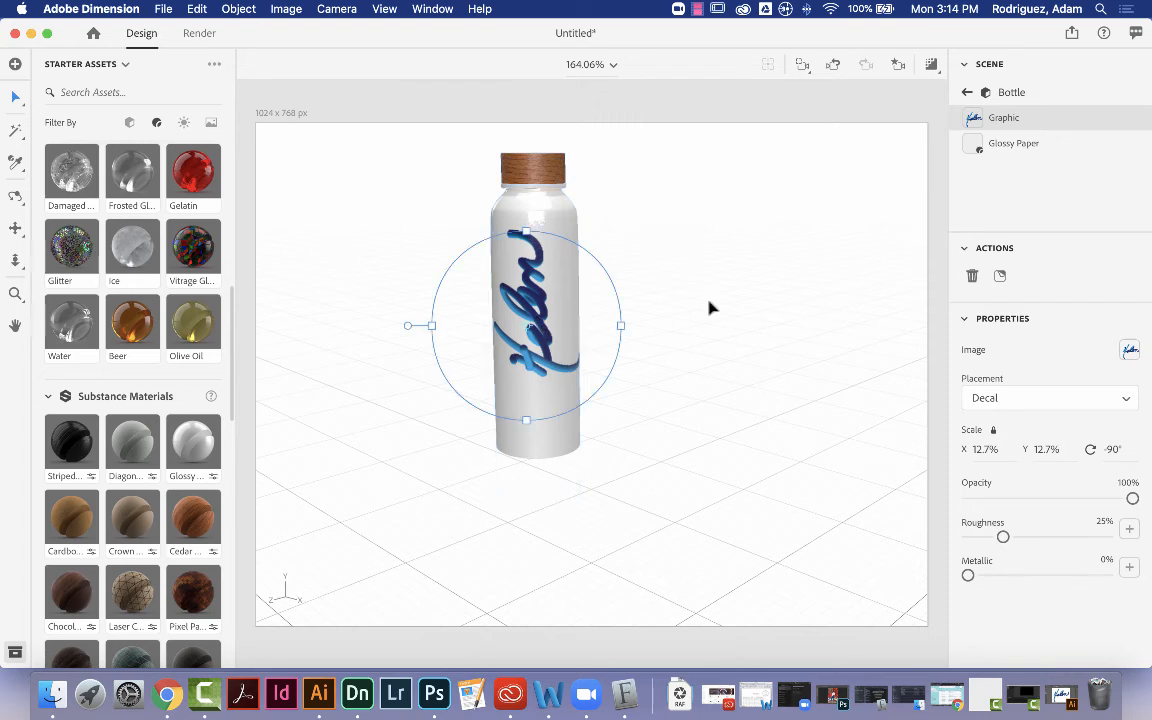
left_click(699, 276)
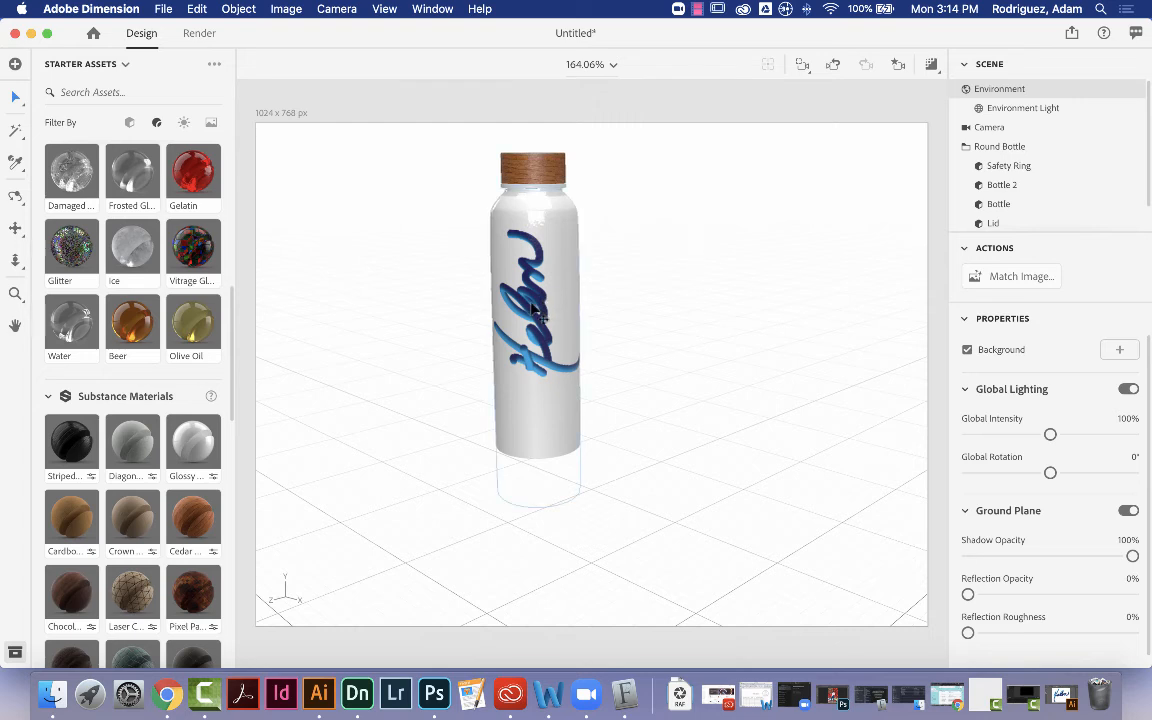
- Delete the duplicate Bottle 2 part from the Round Bottle group
left_click(557, 238)
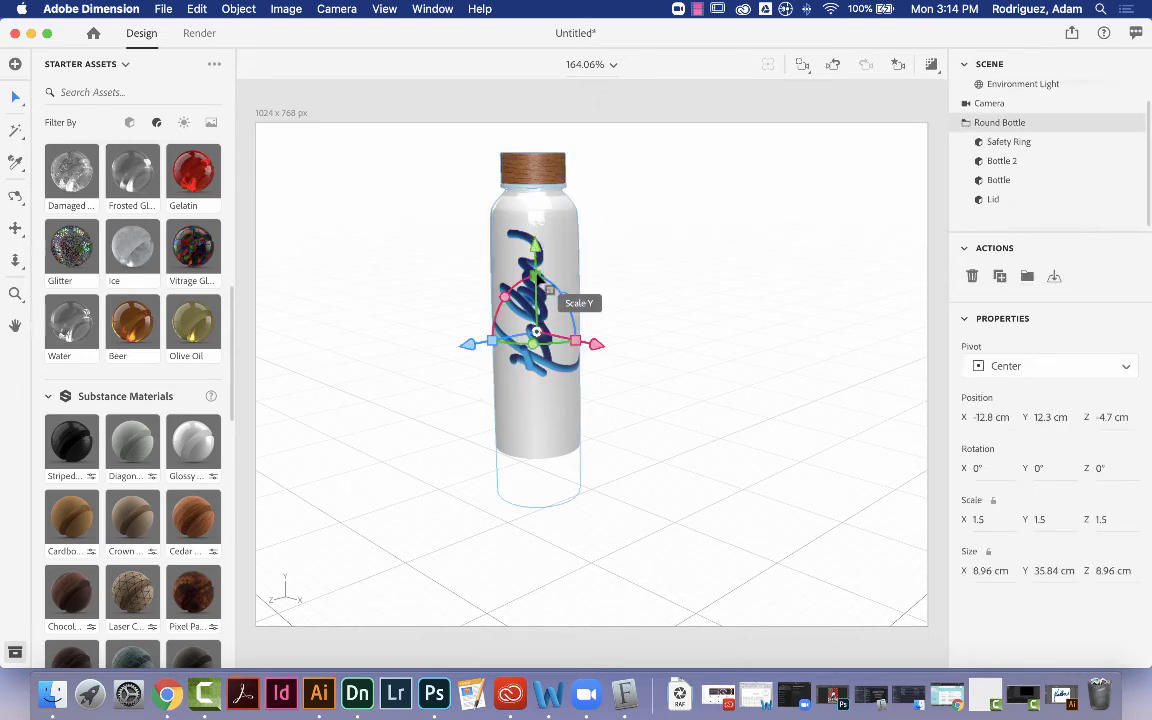
left_click(999, 160)
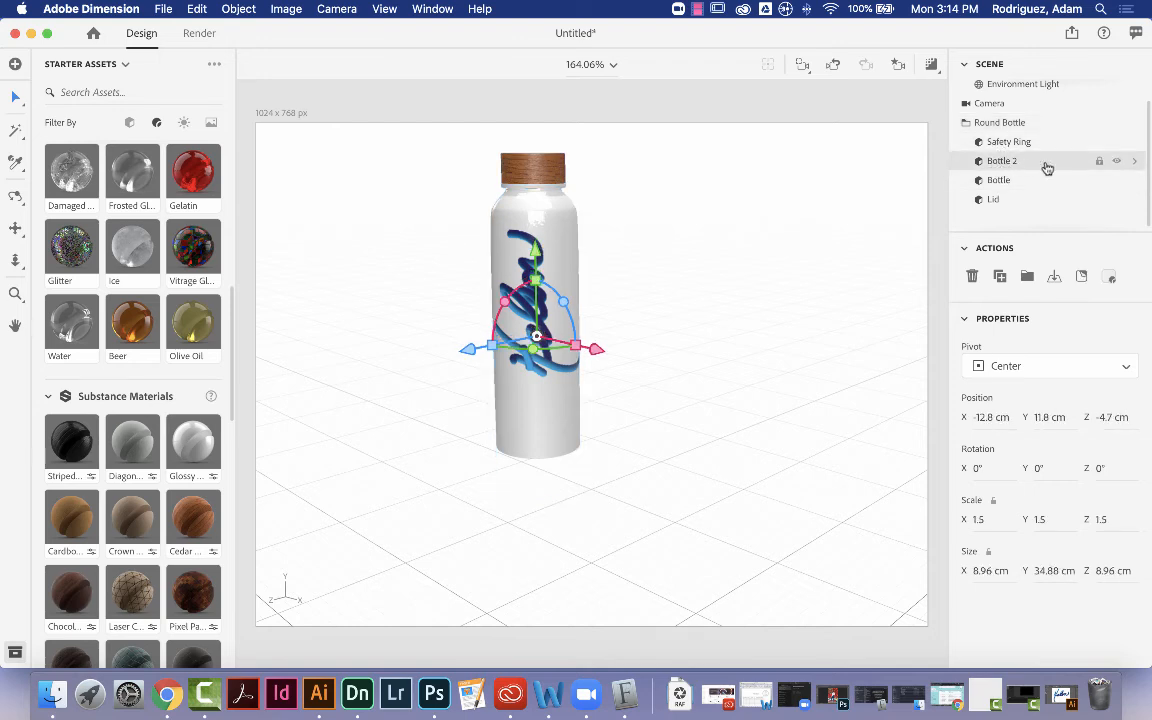
left_click(972, 276)
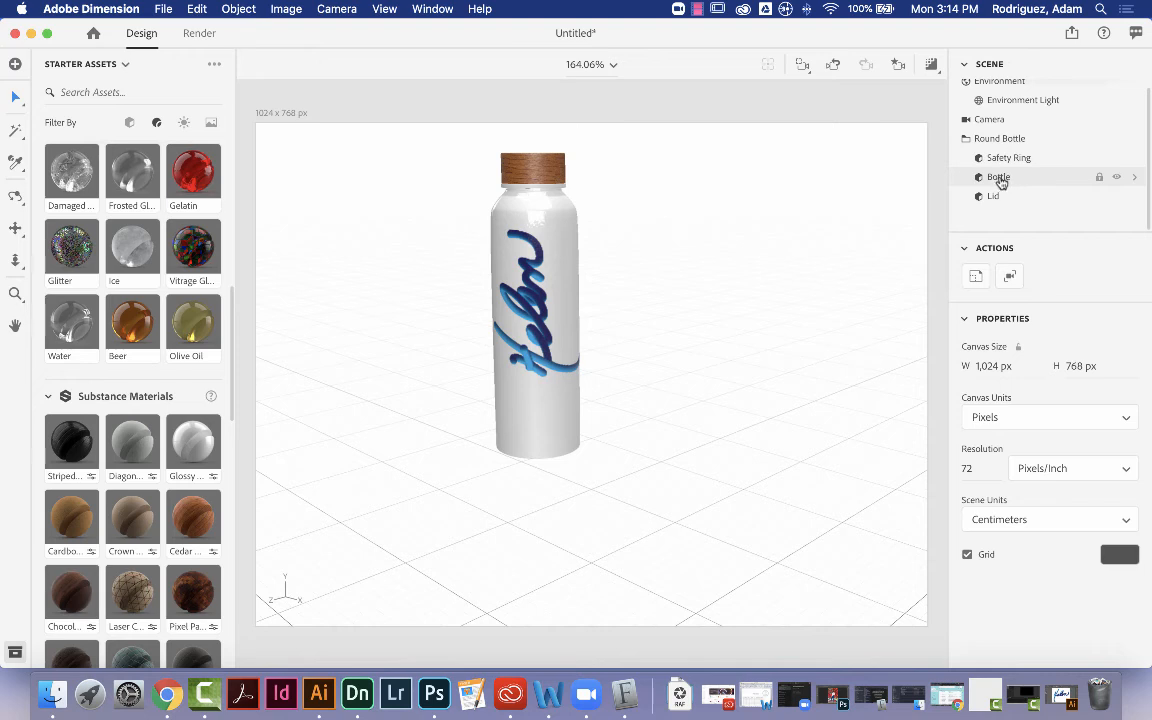
- Select the lettering graphic on the Bottle part and scale the decal down to about 8.9%
left_click(1134, 177)
left_click(1020, 145)
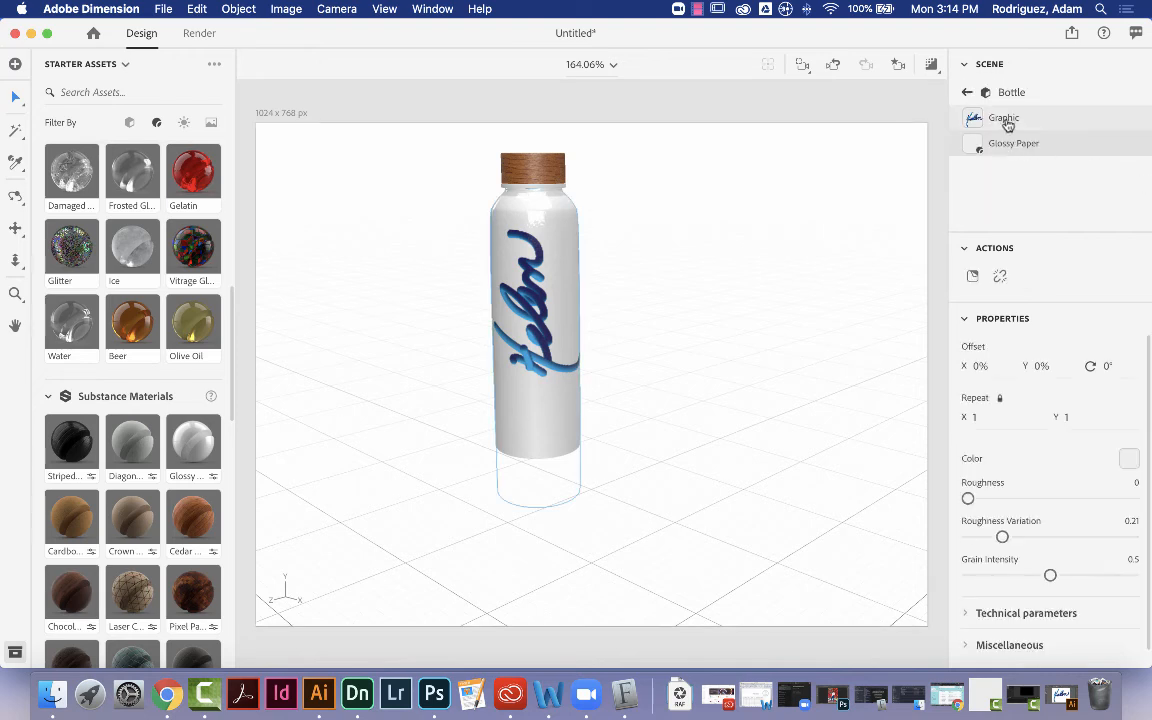
left_click(1003, 120)
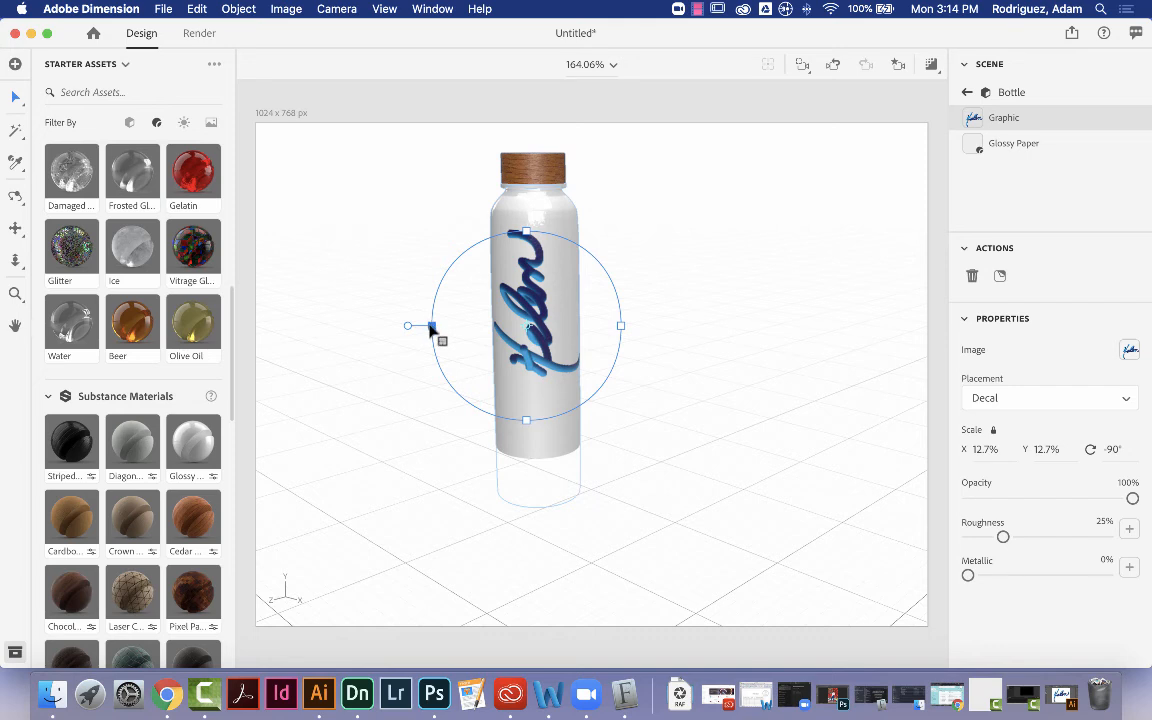
left_click_drag(432, 330, 460, 333)
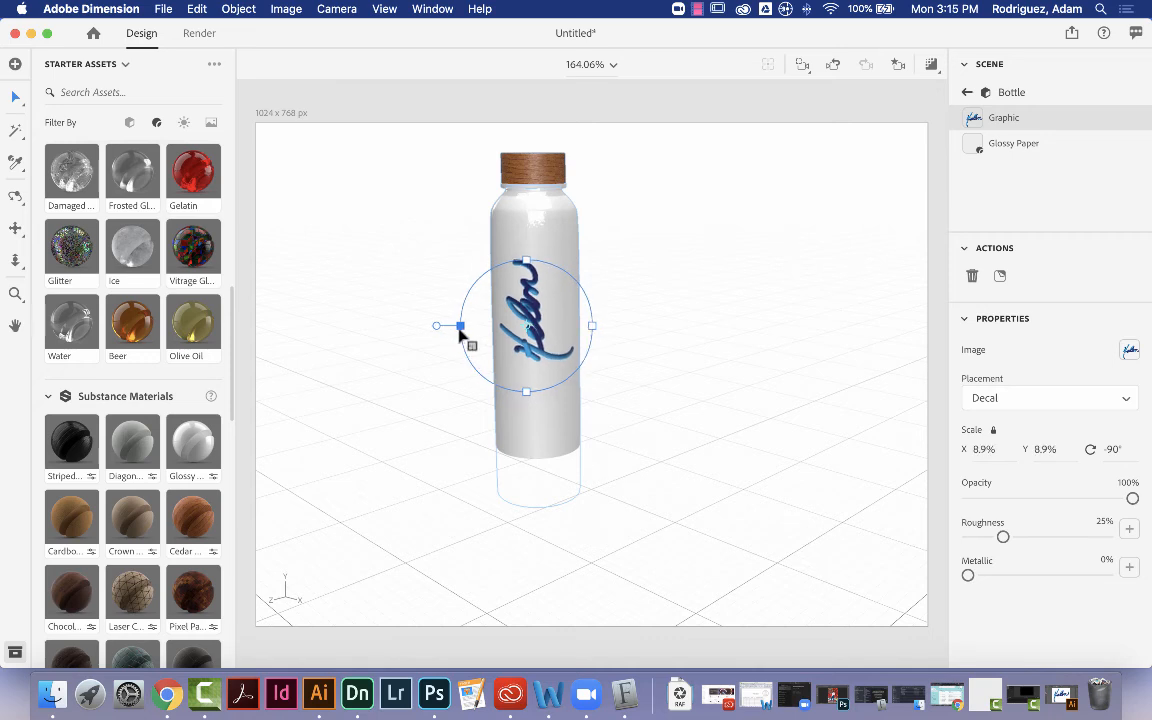
left_click(651, 236)
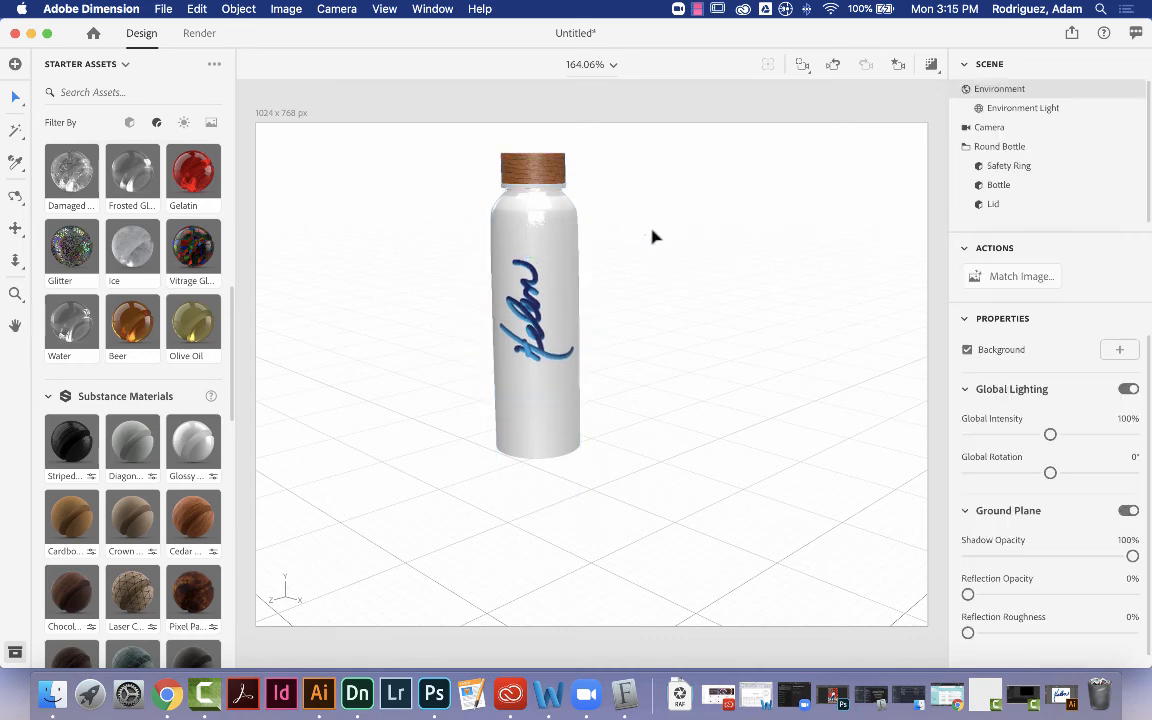
- Save the bottle scene to the Desktop as a Dimension file named after the word in the lettering
left_click(556, 318)
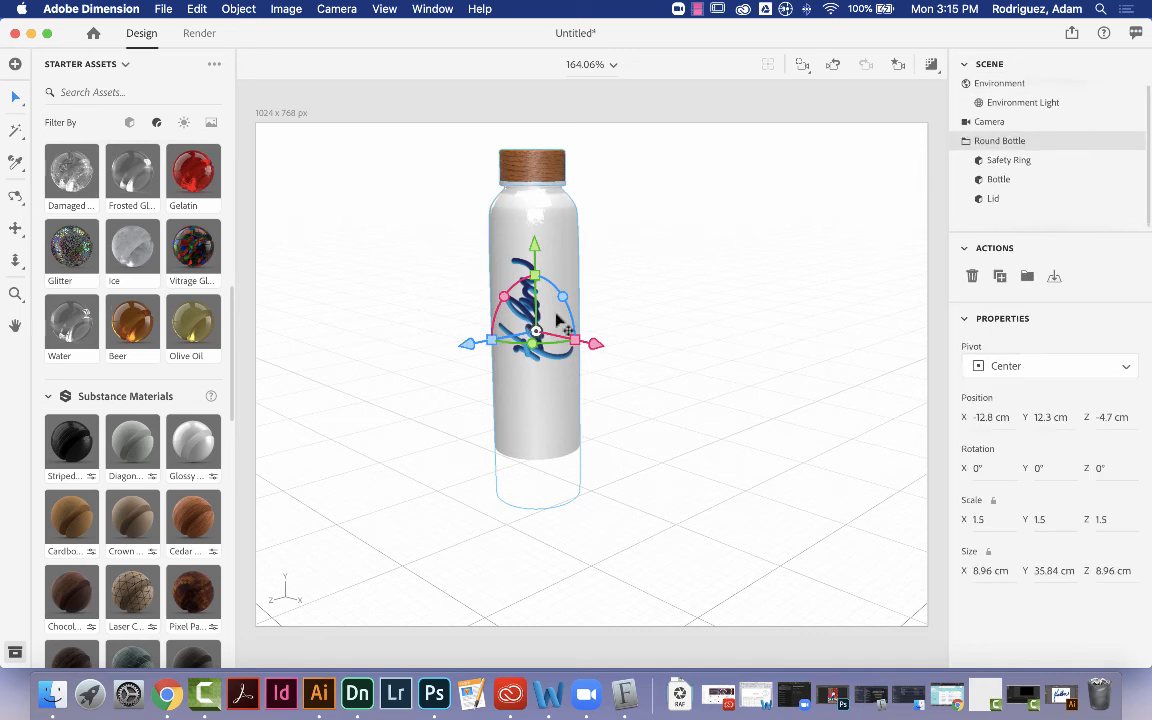
left_click(686, 303)
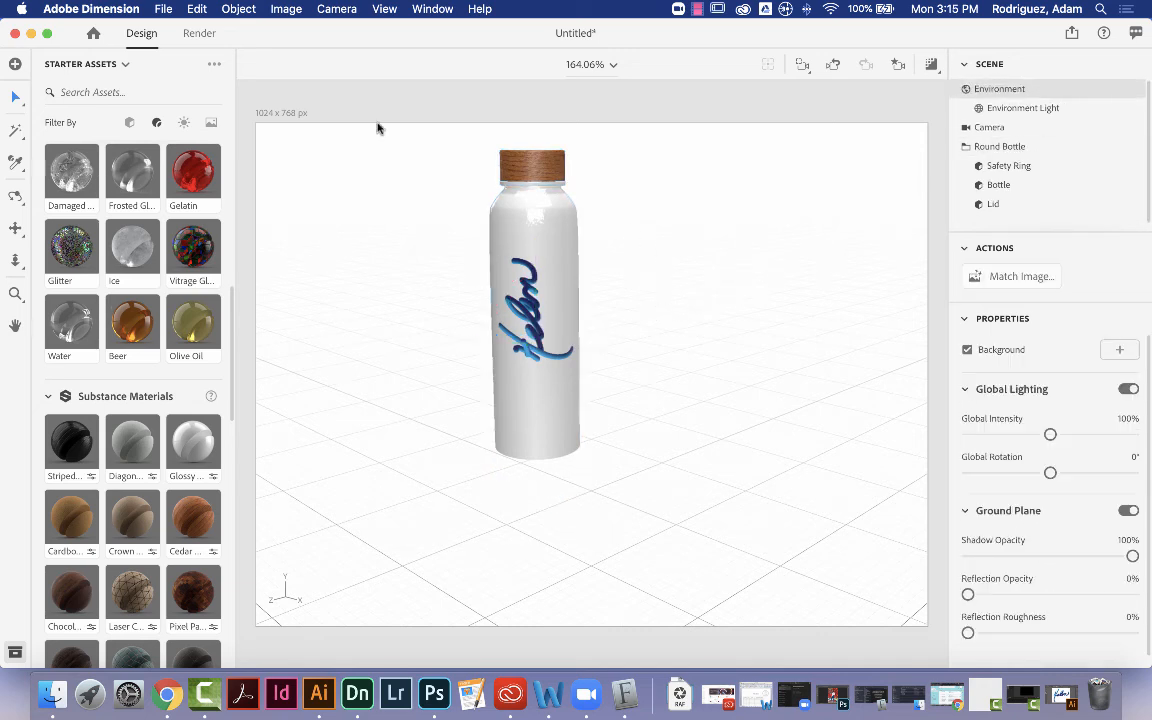
left_click(163, 9)
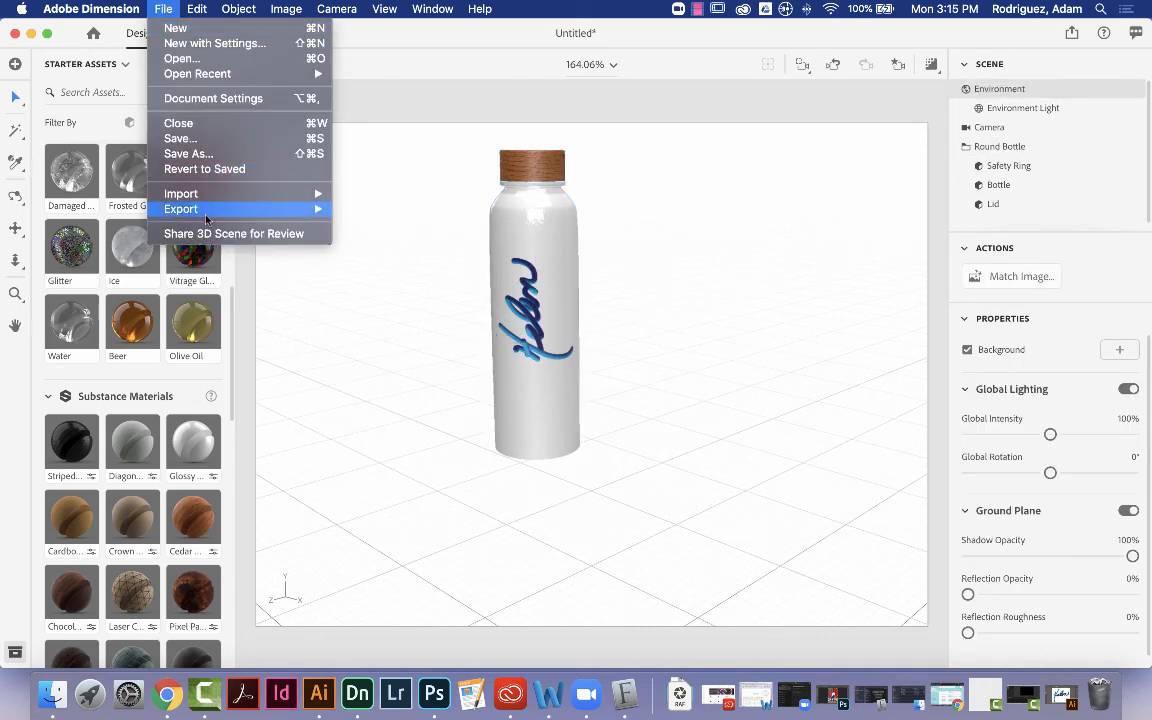
mouse_move(205, 217)
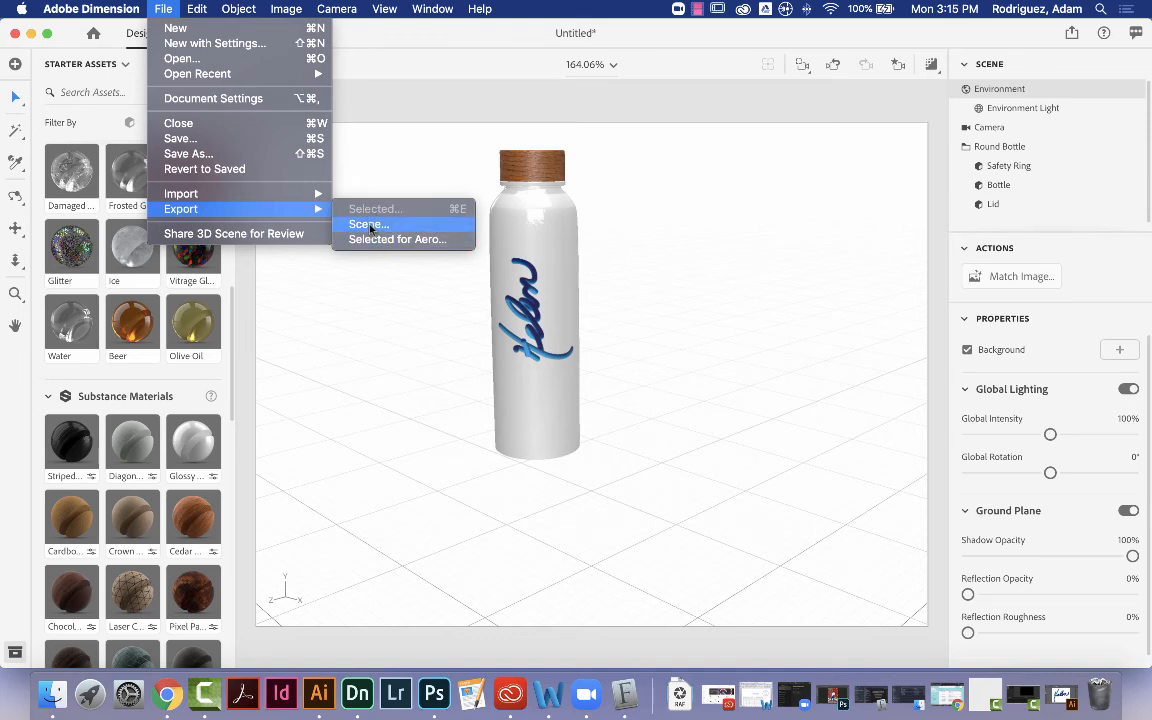
left_click(198, 153)
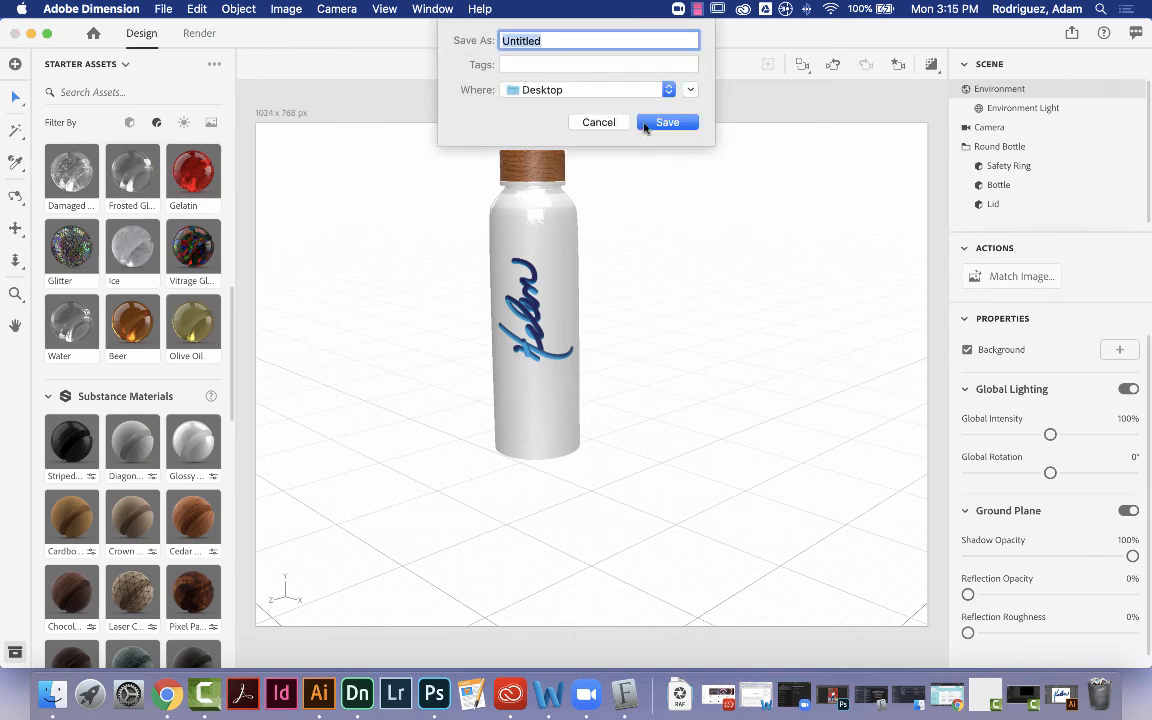
type("Helen")
left_click(690, 90)
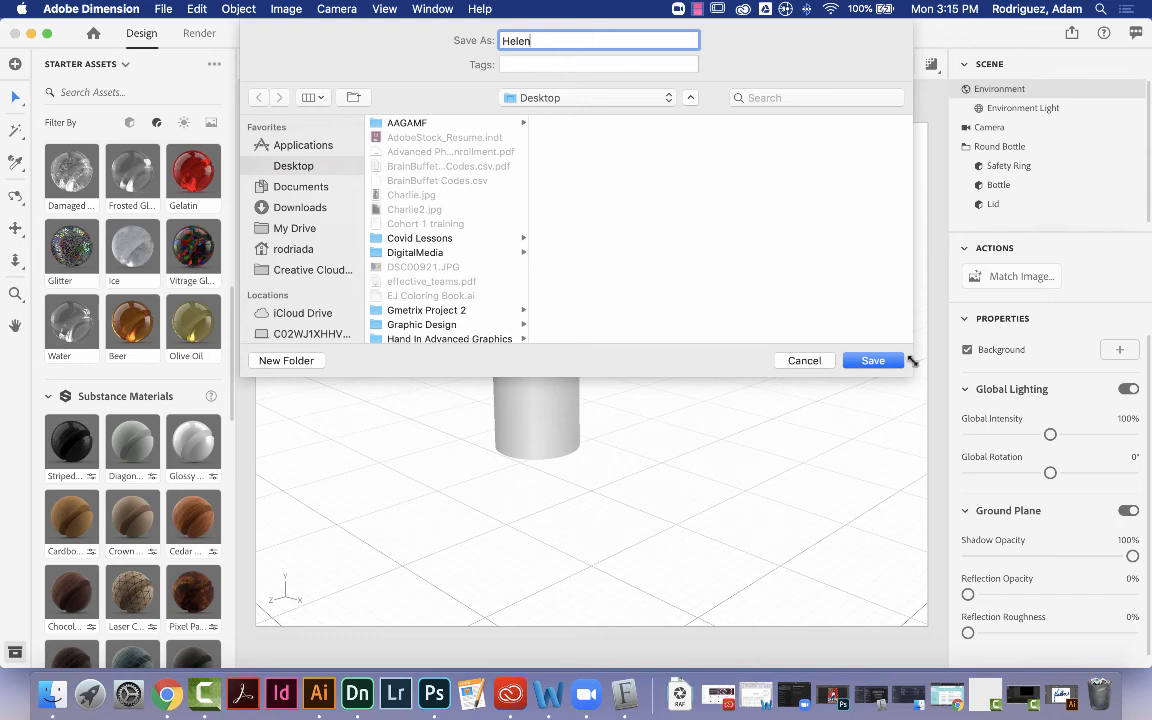
left_click(873, 360)
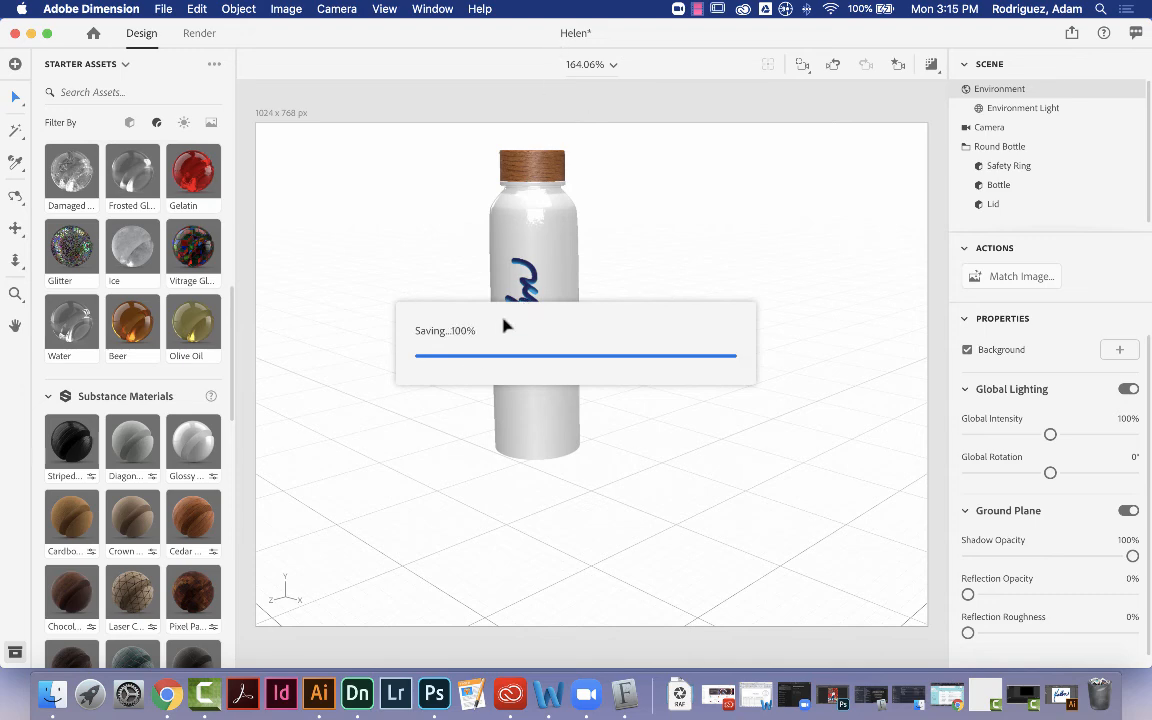
- Open the render setup, make PNG the only export format, and decline overwriting the existing lettering PNG
left_click(195, 35)
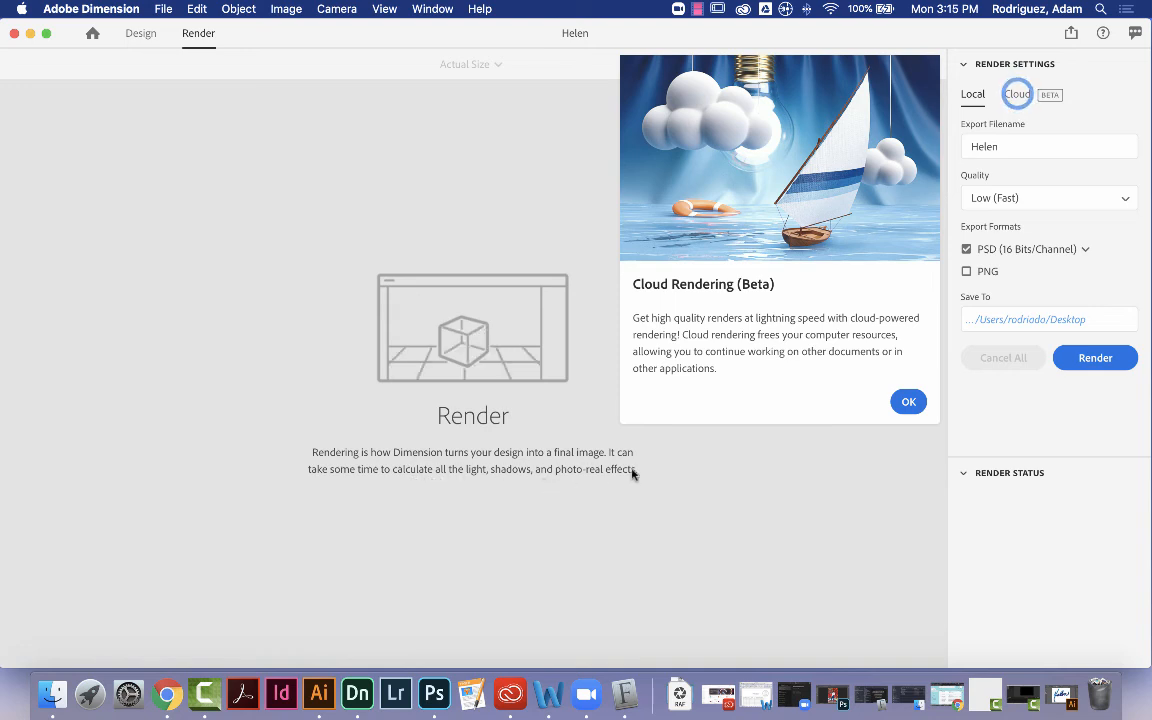
left_click(906, 402)
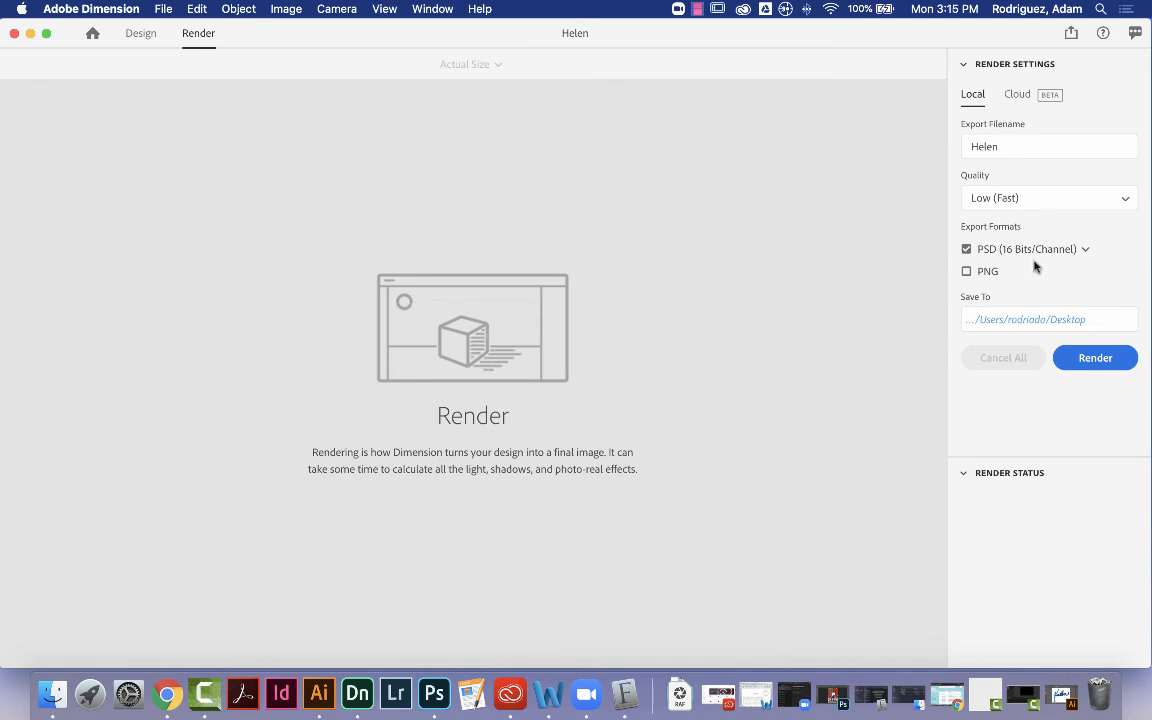
left_click(966, 250)
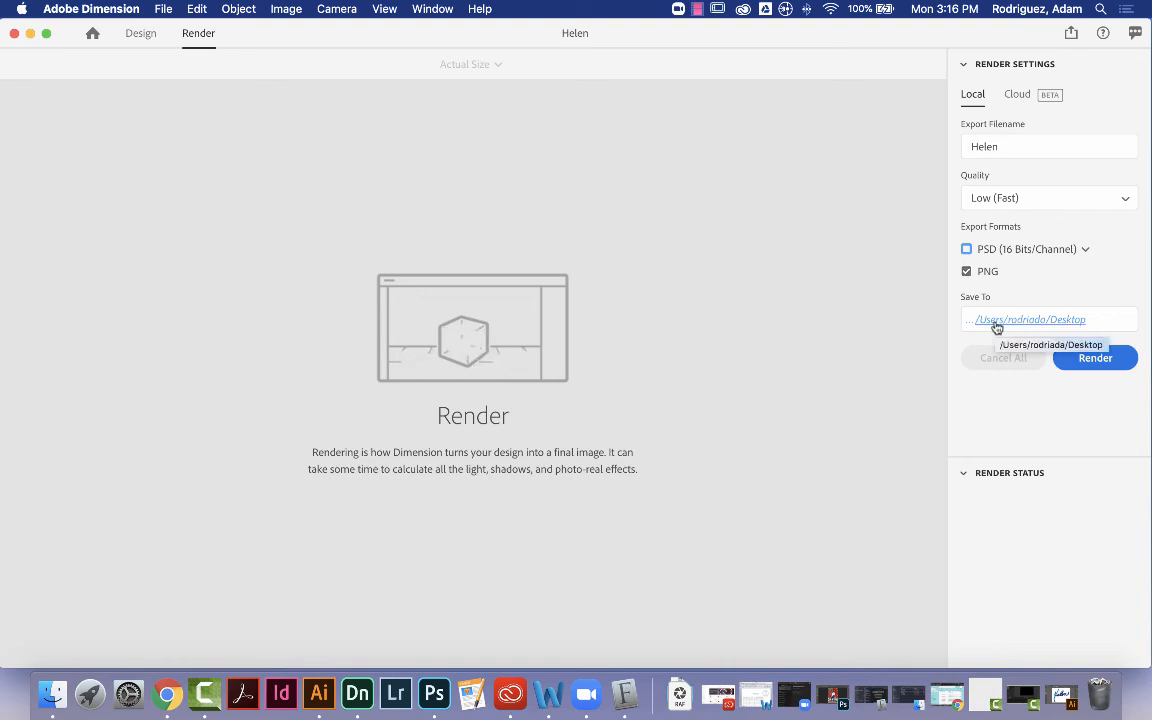
left_click(1100, 361)
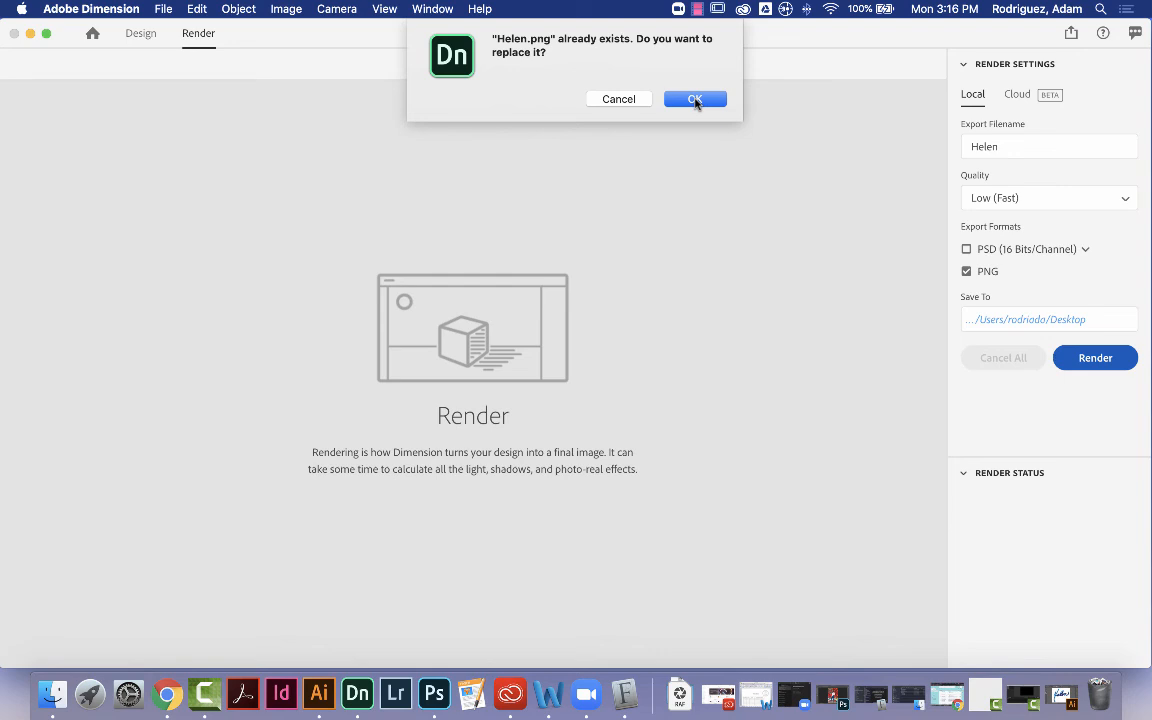
left_click(618, 99)
- Append "Final" to the export filename and render the bottle scene locally as a PNG
left_click(1022, 144)
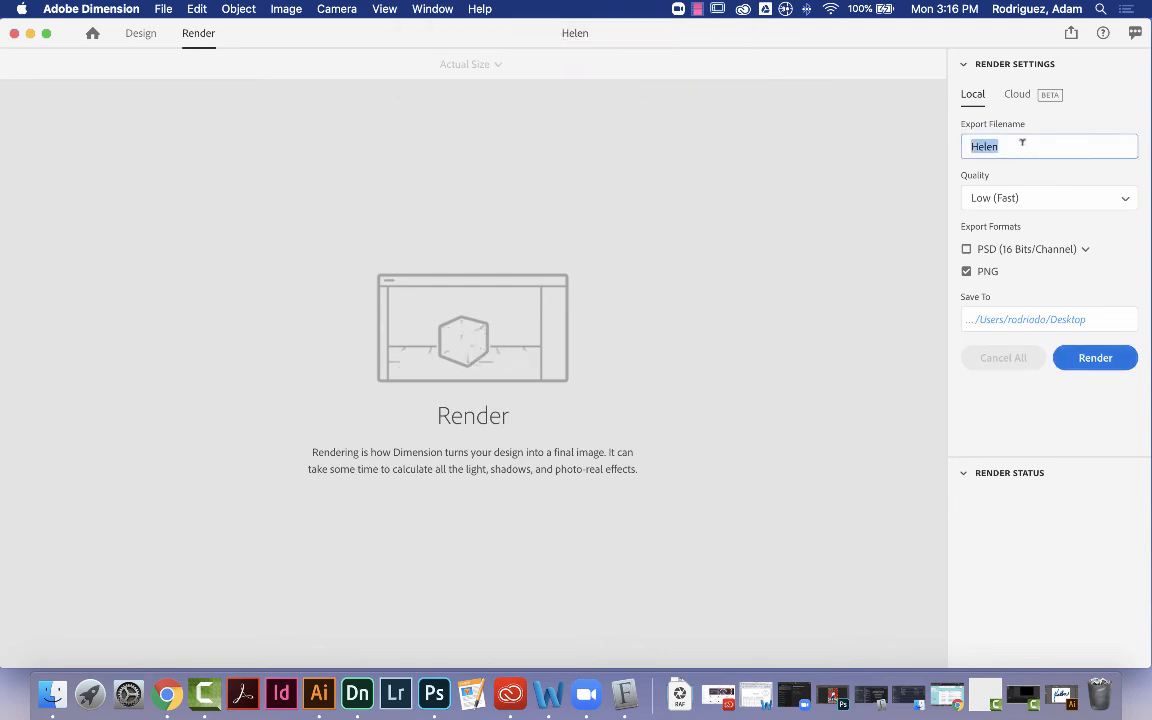
left_click(1022, 144)
type("Final")
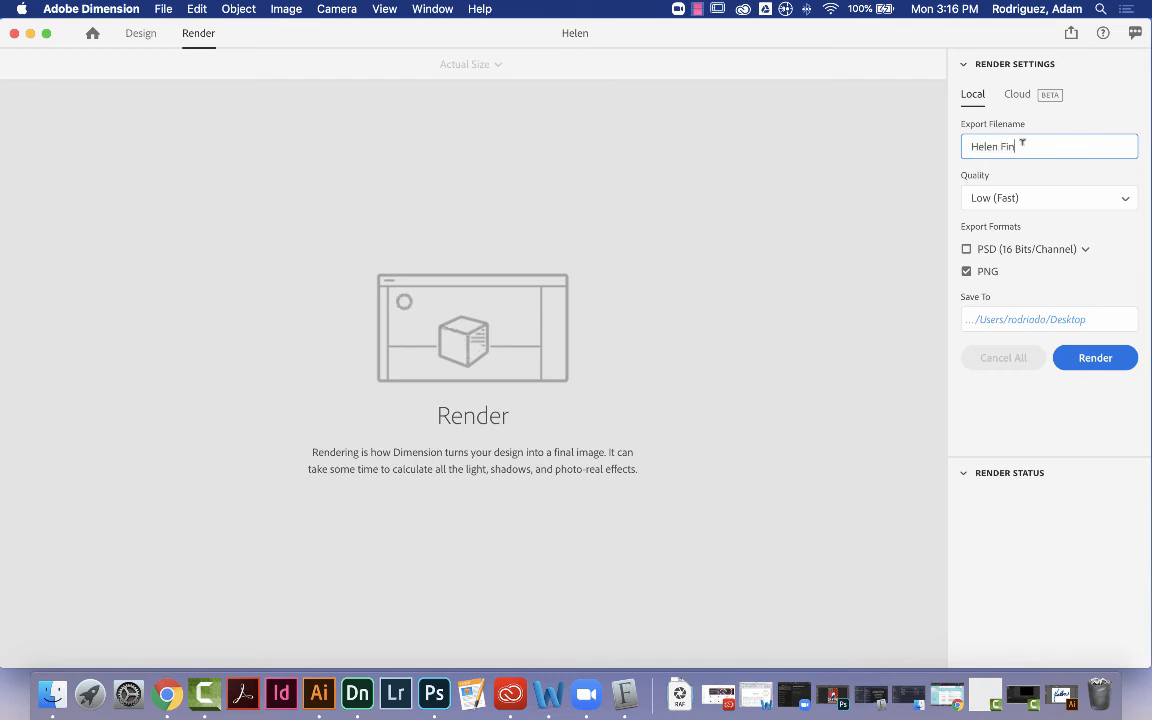
left_click(1090, 366)
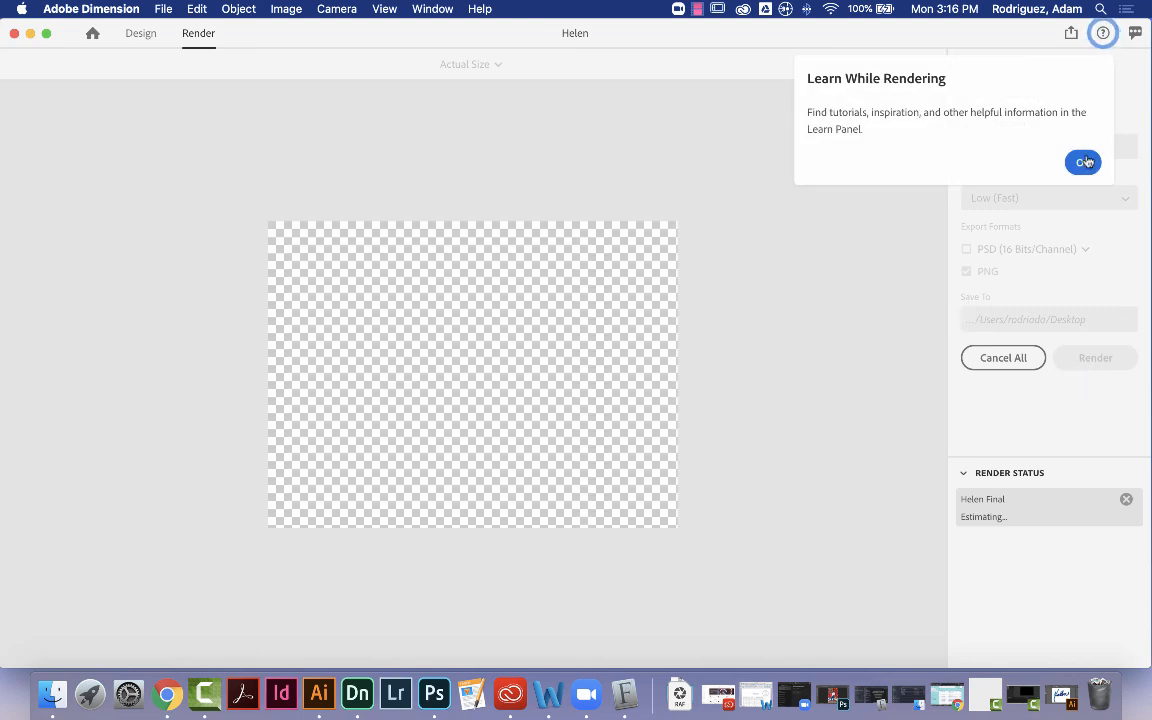
left_click(1083, 162)
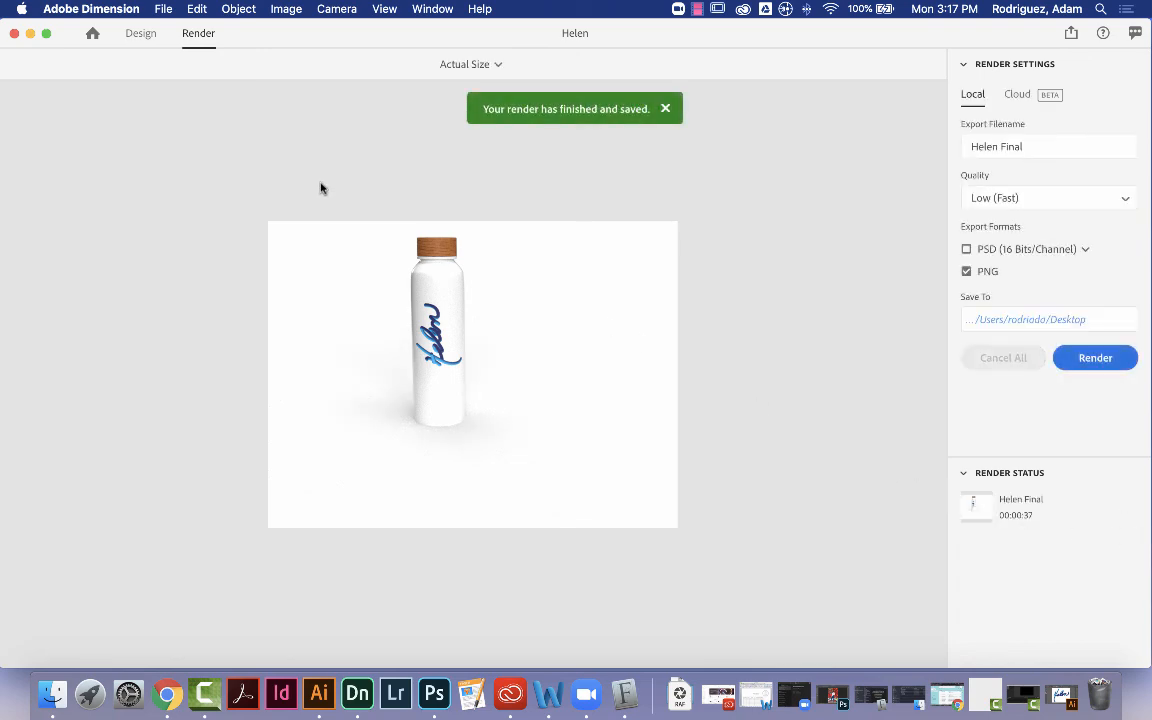
- Minimize Dimension and preview the rendered "Final" PNG from the Desktop
left_click(30, 33)
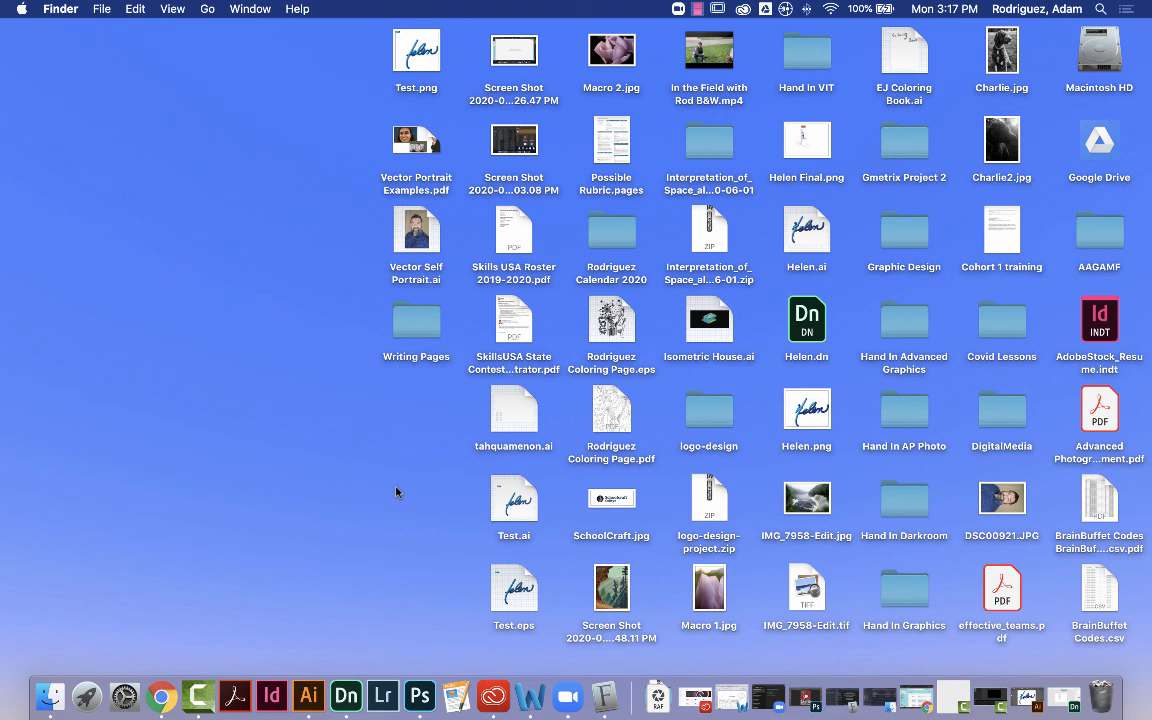
left_click(812, 143)
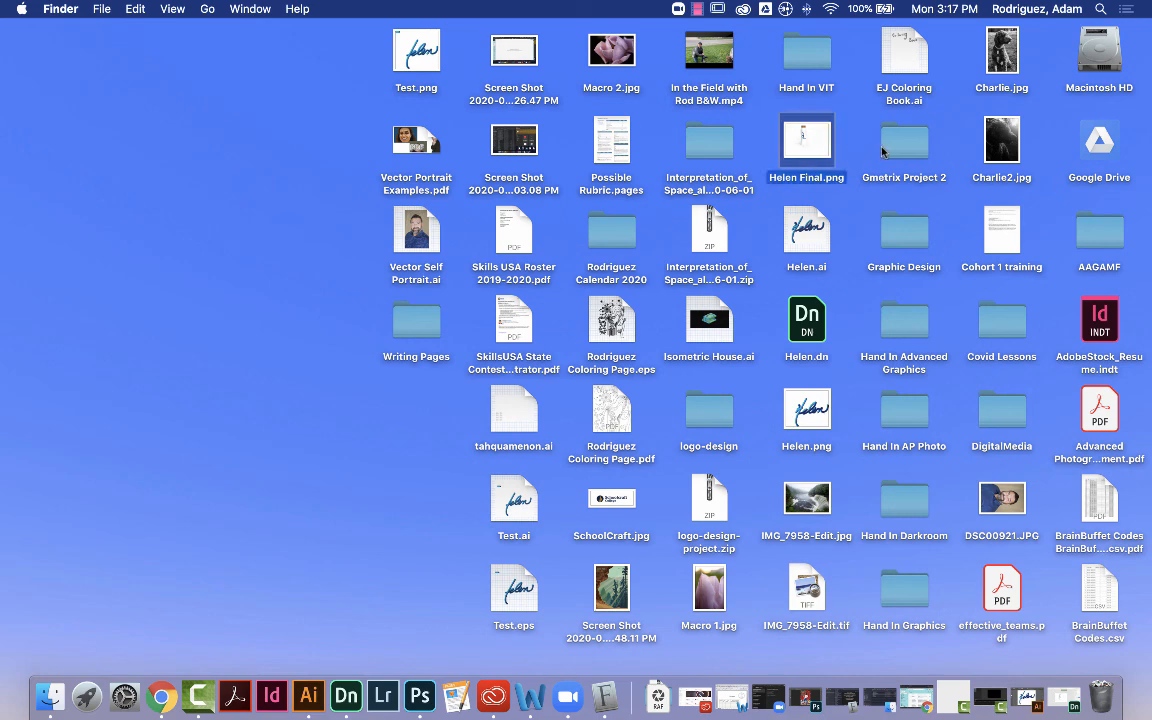
key("space")
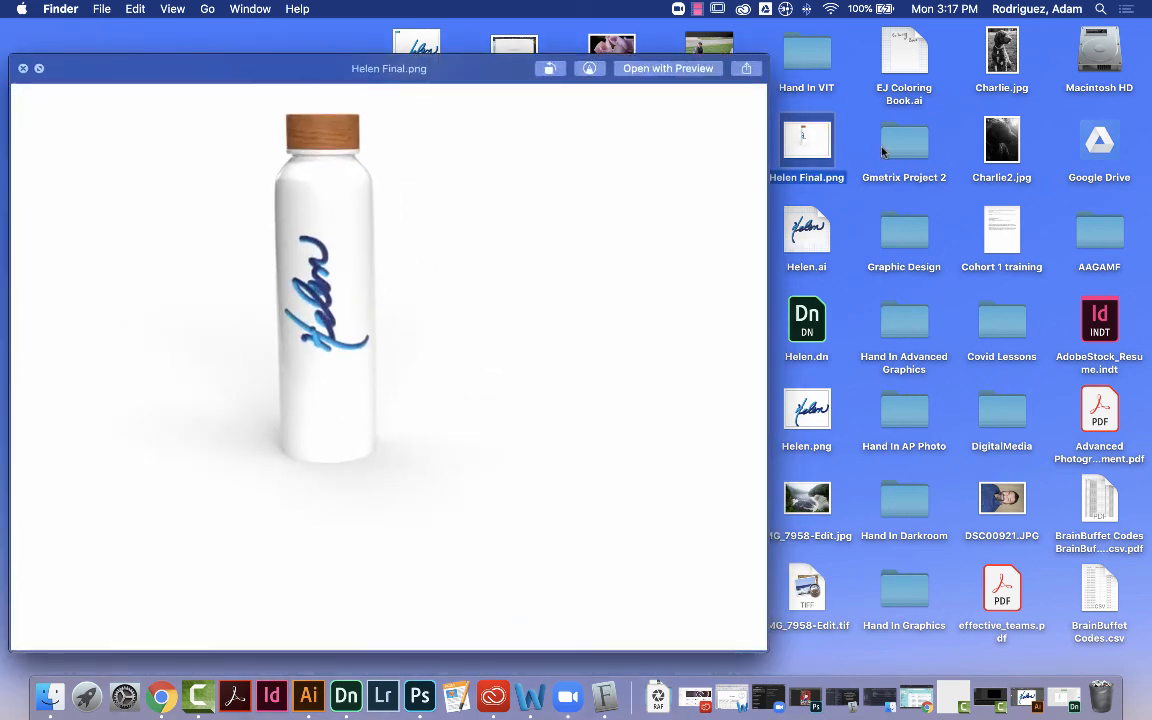